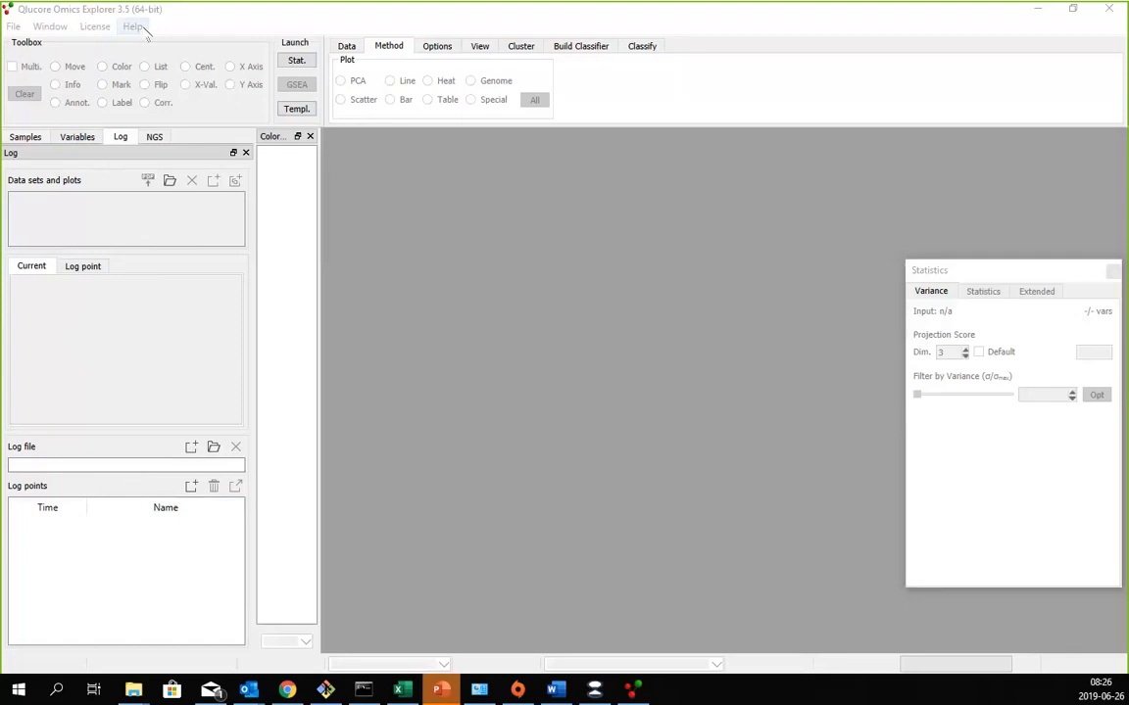
- Open the example file Qlucore Test Data Set.gedata
left_click(143, 30)
mouse_move(163, 137)
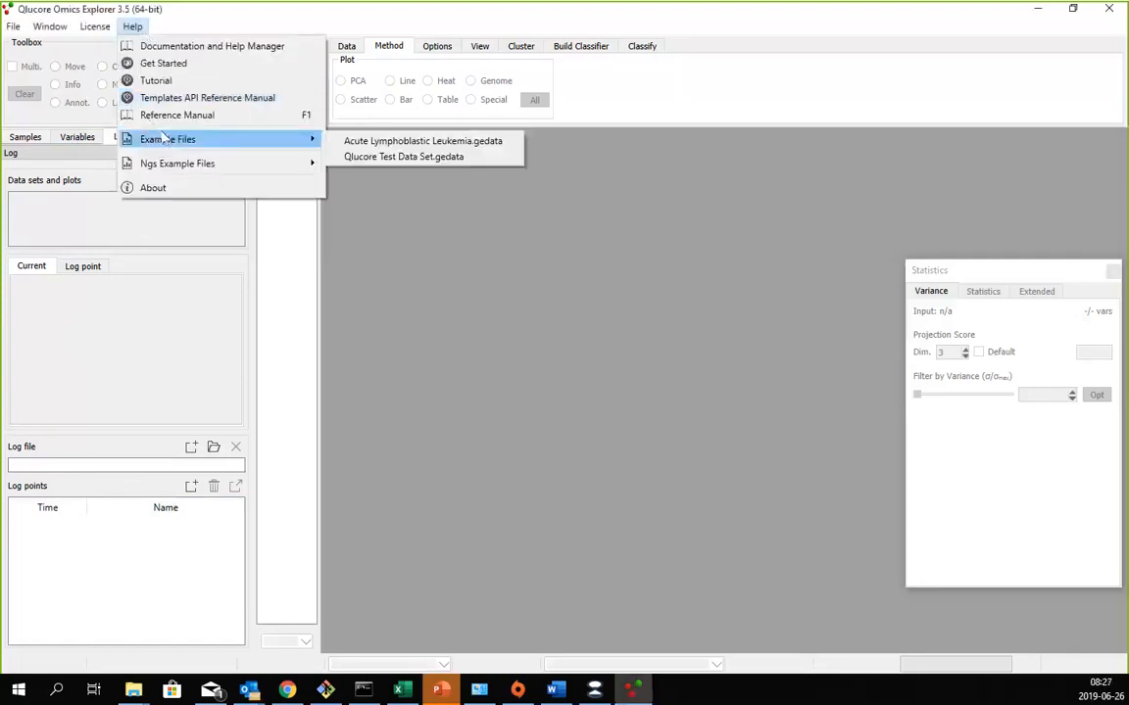
left_click(398, 160)
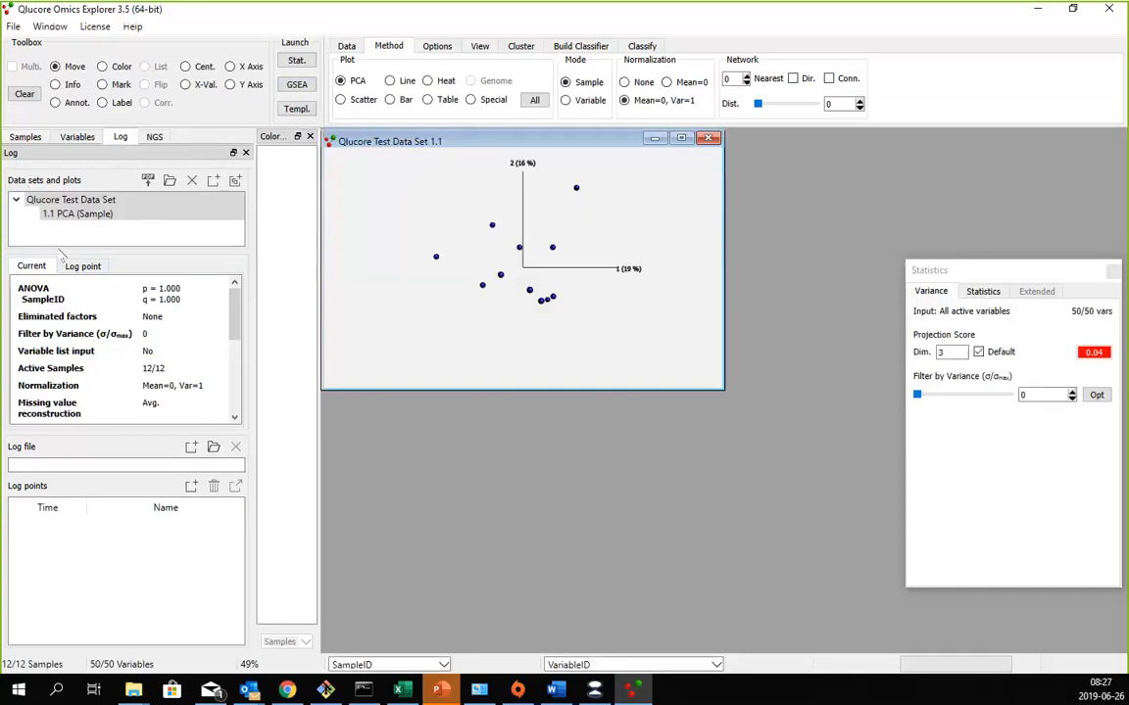
- Enlarge the list of data sets and plots in the log, and close the floating Statistics window
left_click_drag(61, 249, 61, 271)
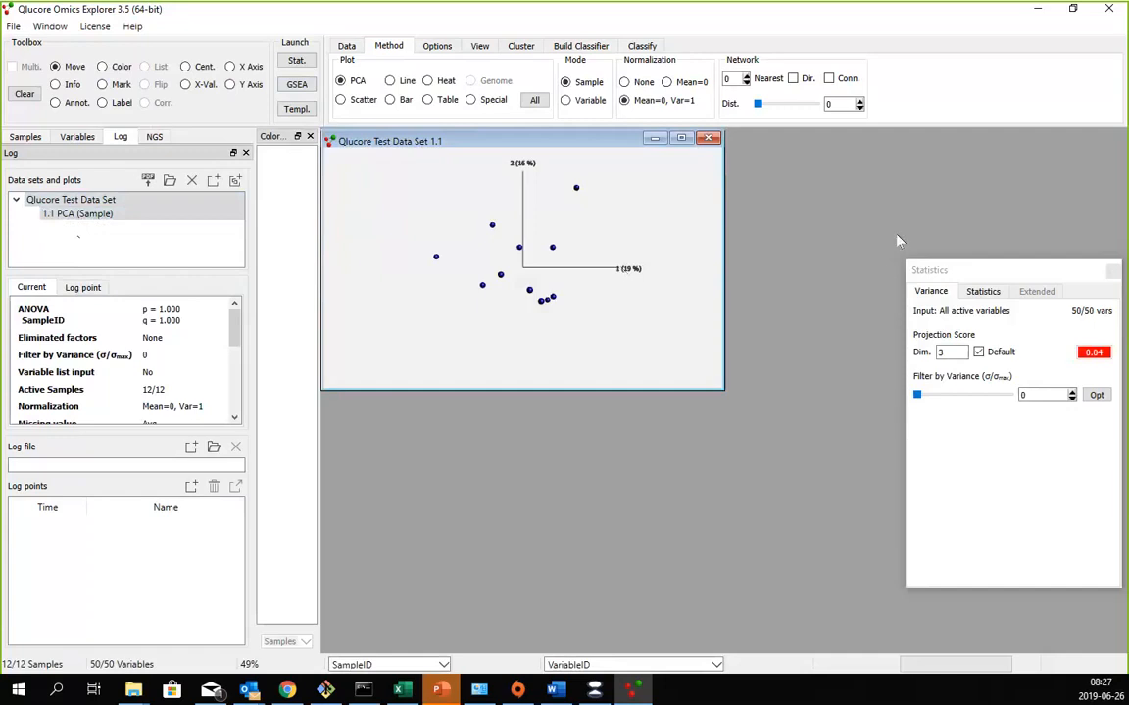
left_click(1113, 272)
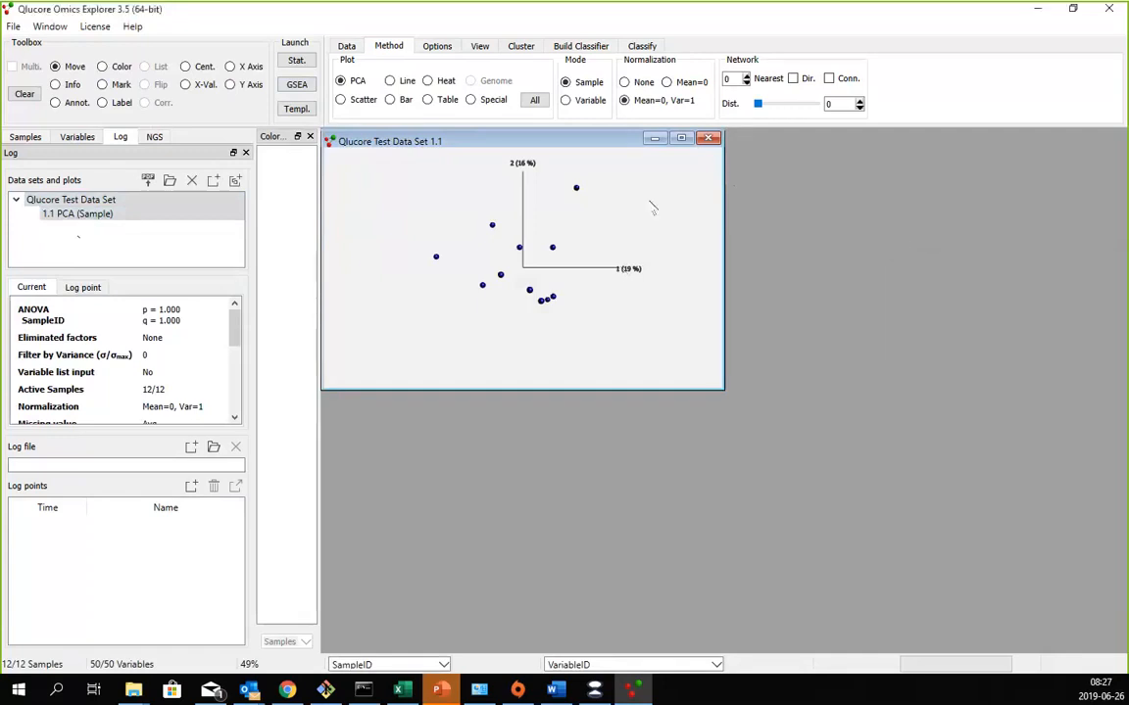
- Create a second plot of the test data set tiled beside the first, and switch plot 1.1 to Variable mode
key("ctrl+n")
key("ctrl+t")
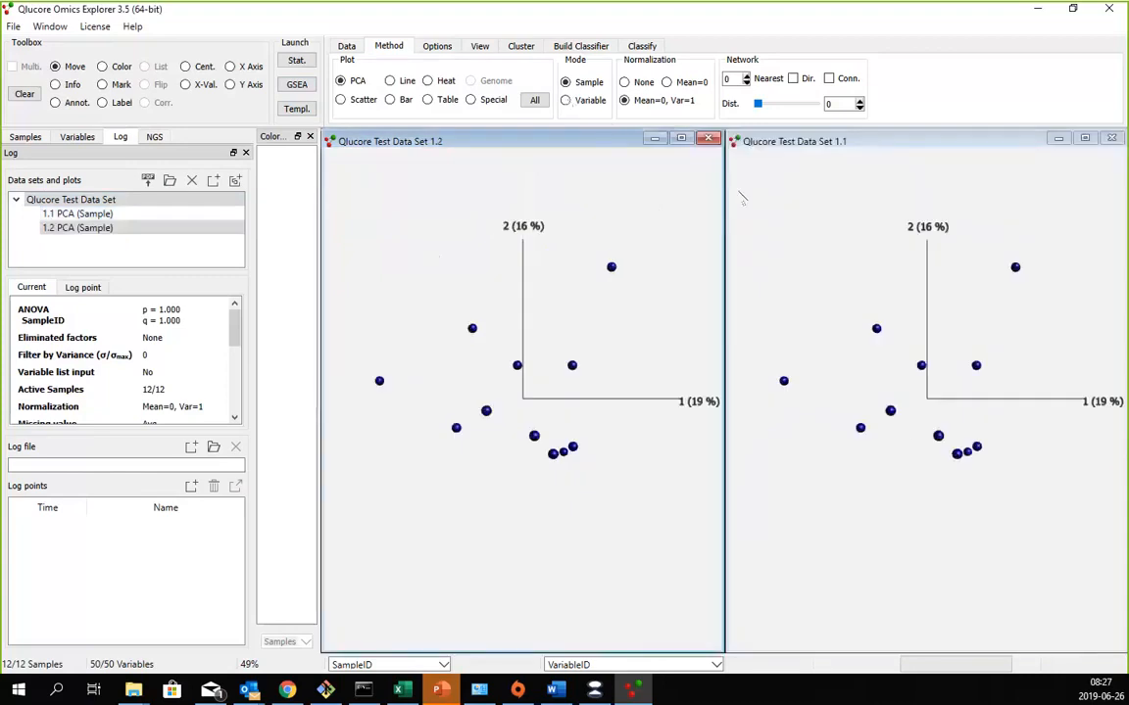
left_click(738, 191)
left_click(565, 100)
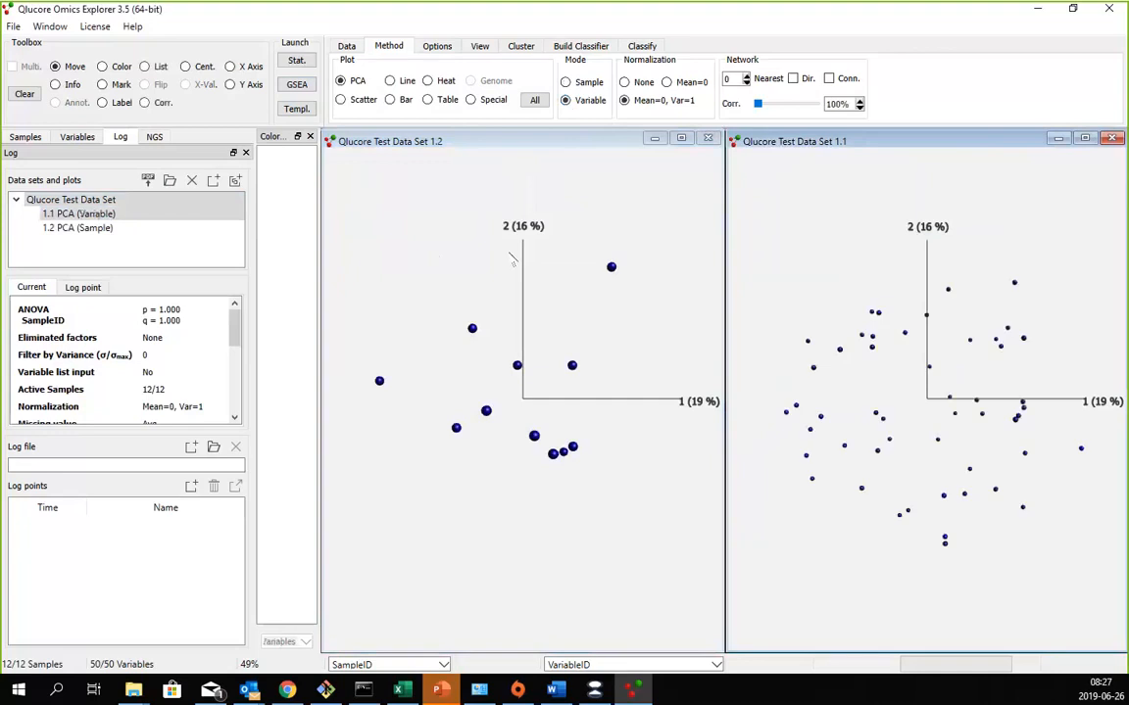
- Rotate the sample and variable PCA plots, and compare them by switching between plots 1.1 and 1.2 in the log's plot list
left_click(505, 367)
left_click_drag(505, 367, 470, 372)
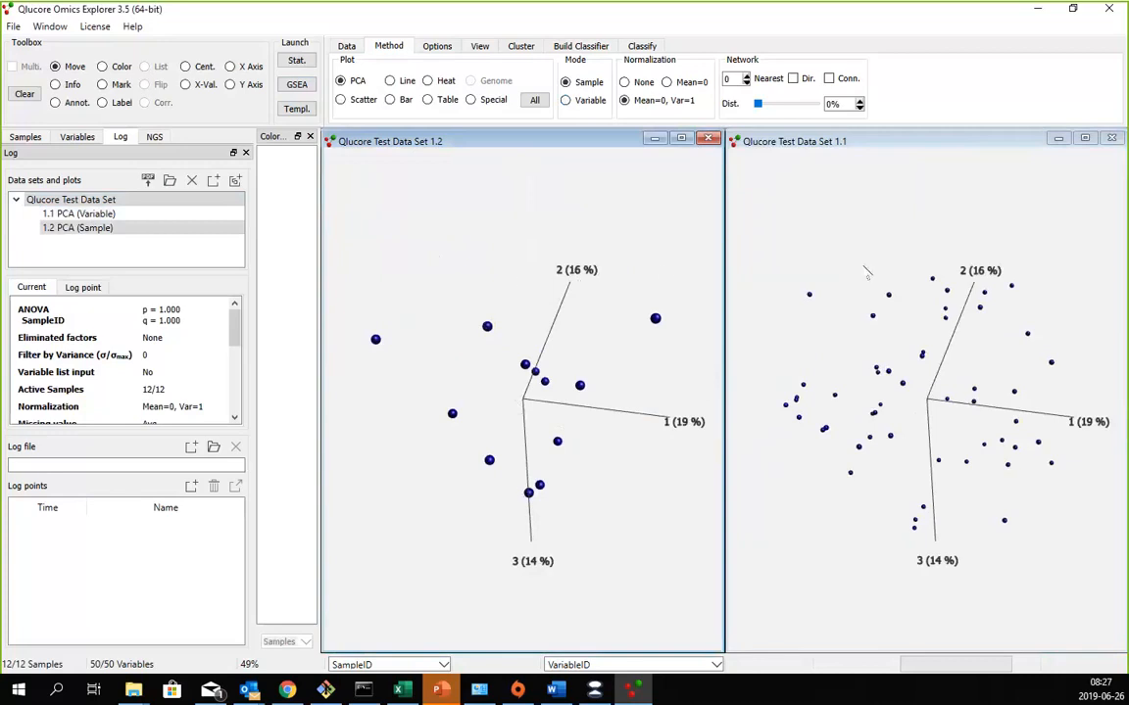
left_click(58, 214)
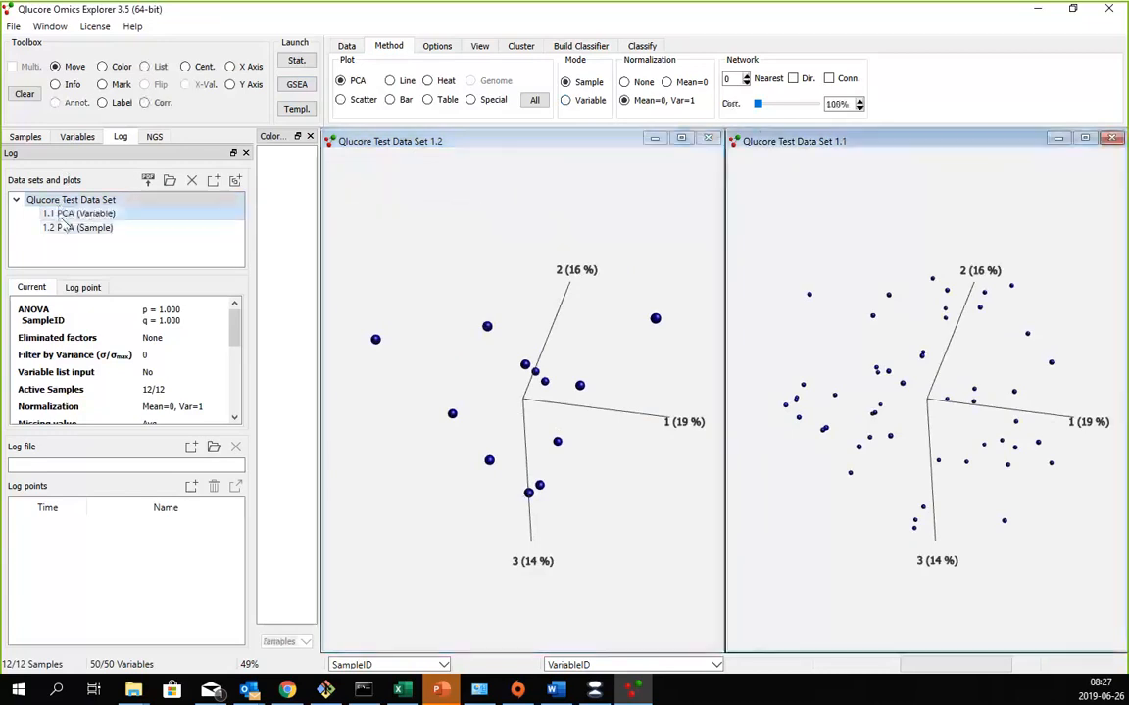
left_click(49, 213)
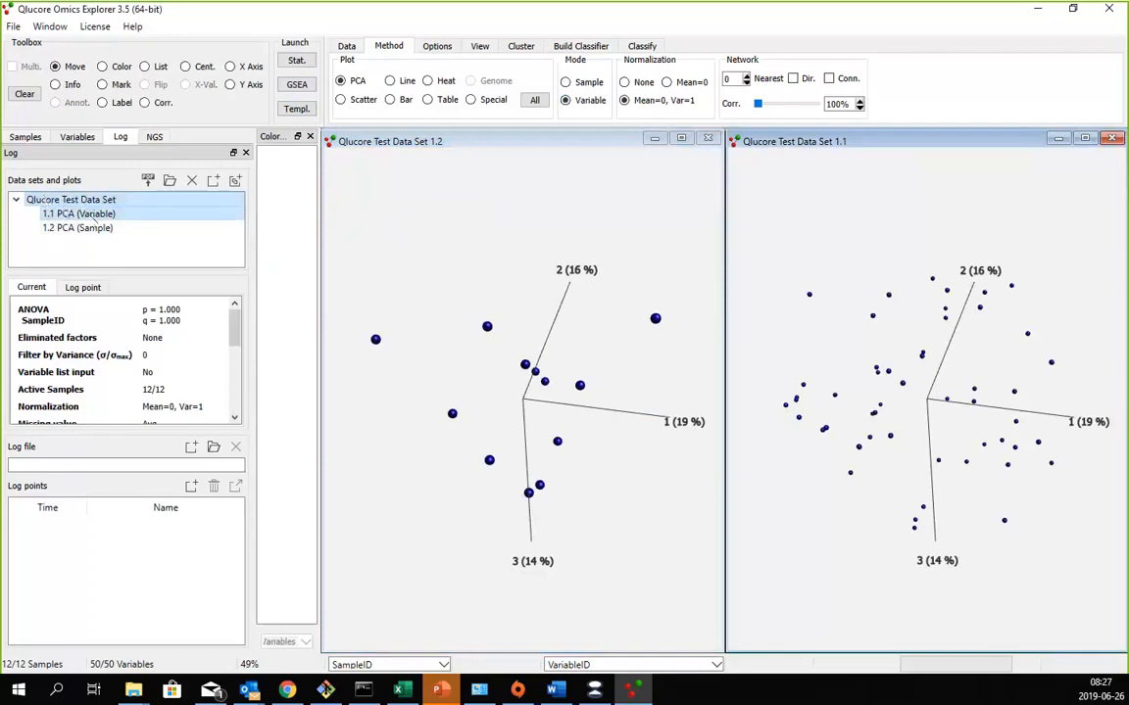
left_click(76, 229)
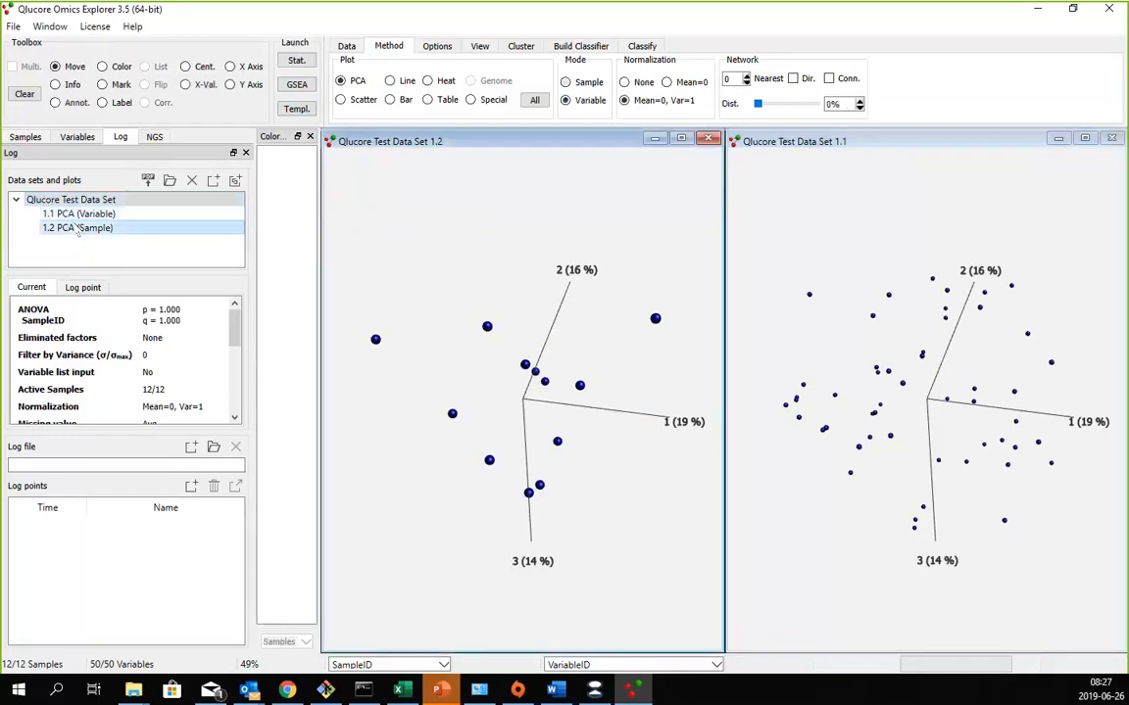
left_click(77, 214)
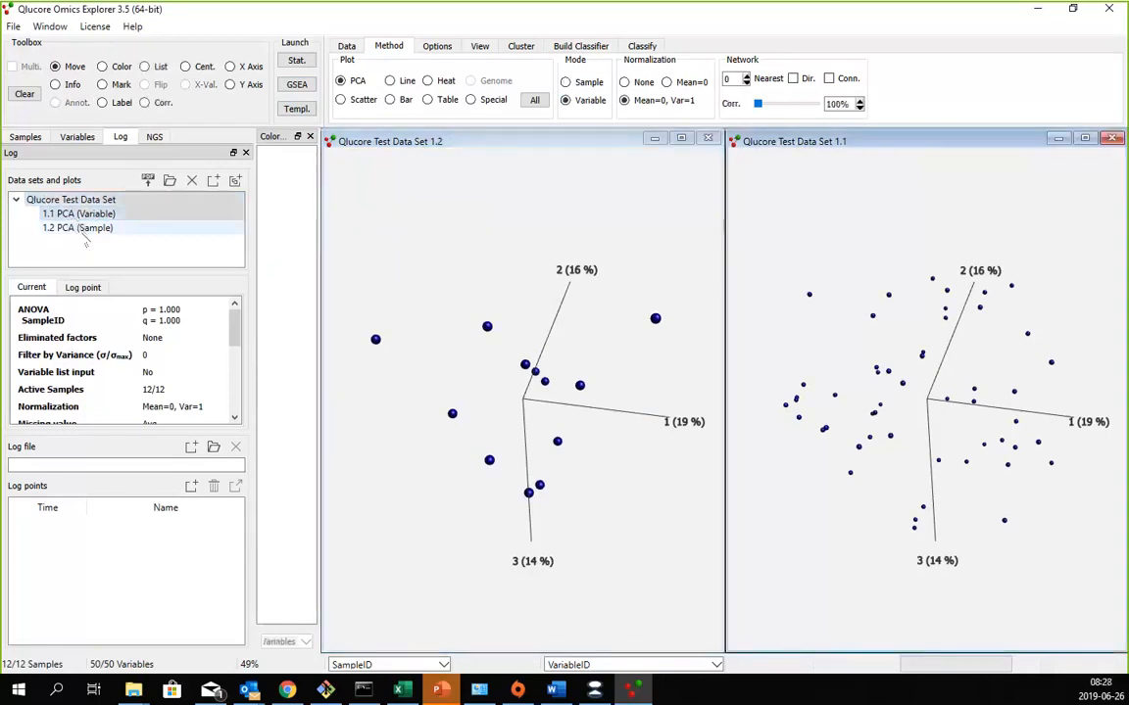
left_click(83, 230)
left_click(79, 216)
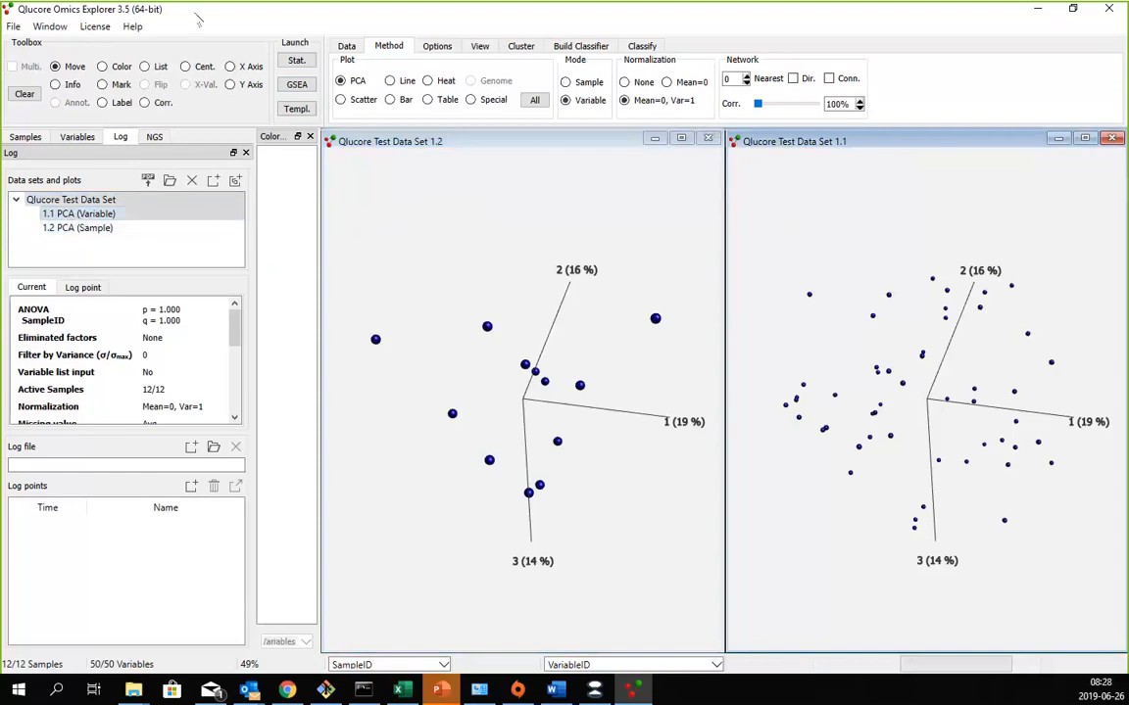
- Open the example file Acute Lymphoblastic Leukemia.gedata
left_click(132, 27)
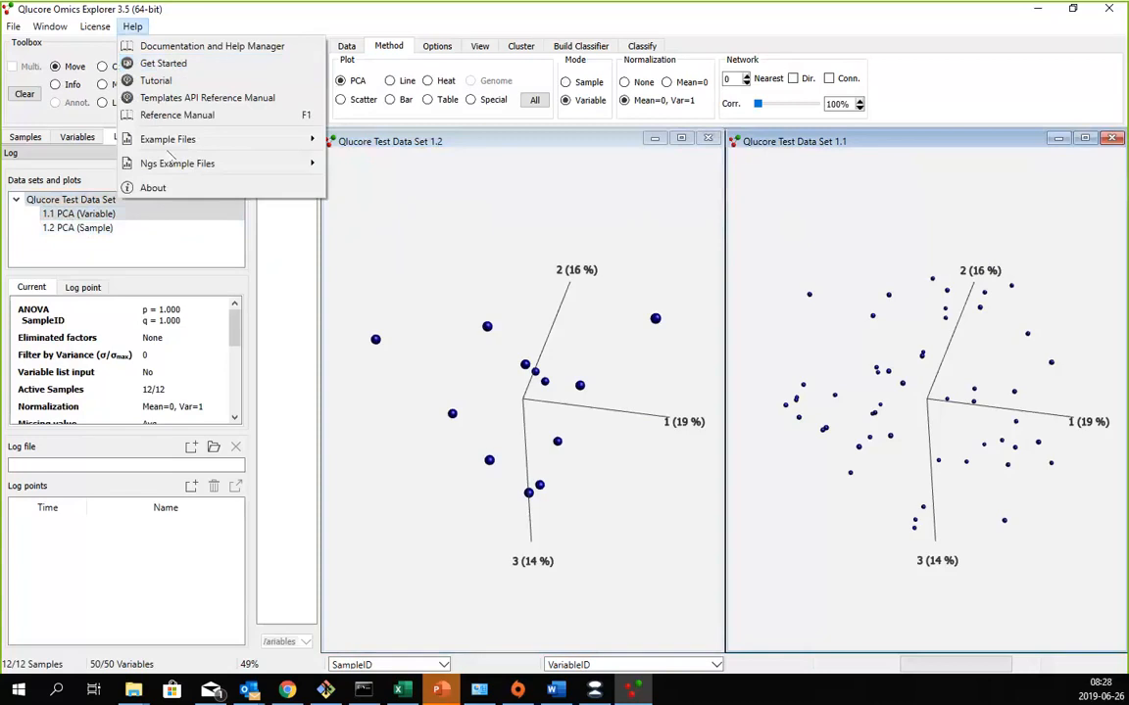
mouse_move(177, 139)
left_click(328, 137)
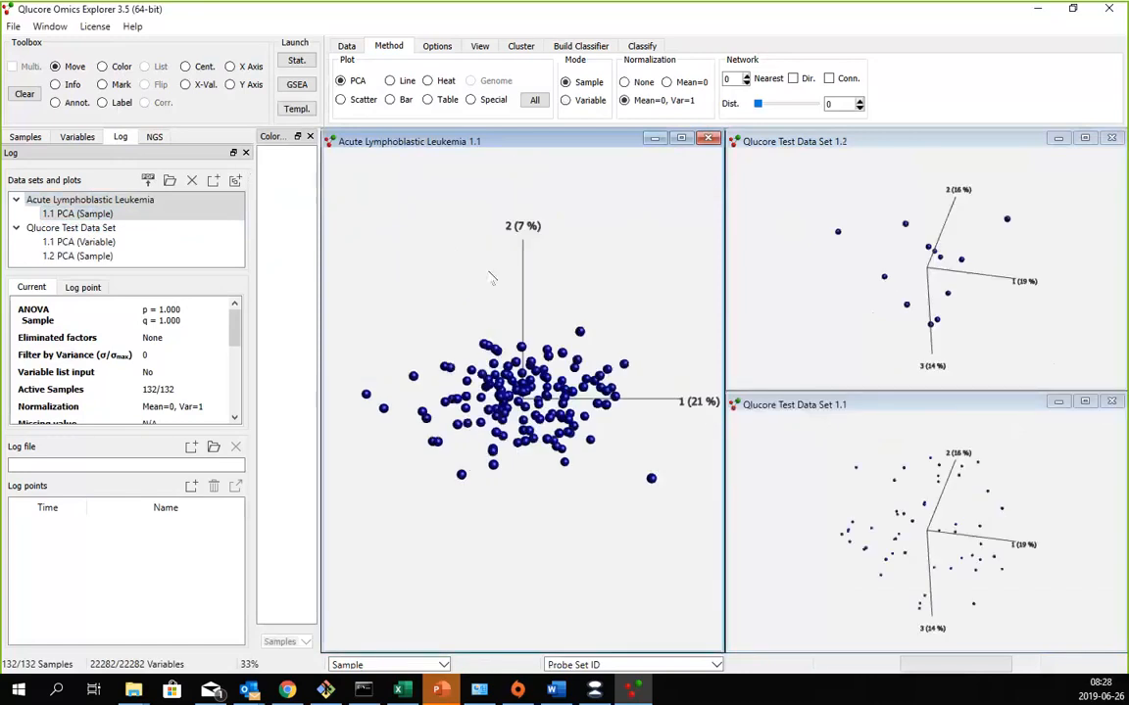
- Rotate the plots of both data sets, and examine how the log's list groups each plot under its data set
left_click_drag(492, 278, 470, 377)
left_click_drag(886, 281, 902, 235)
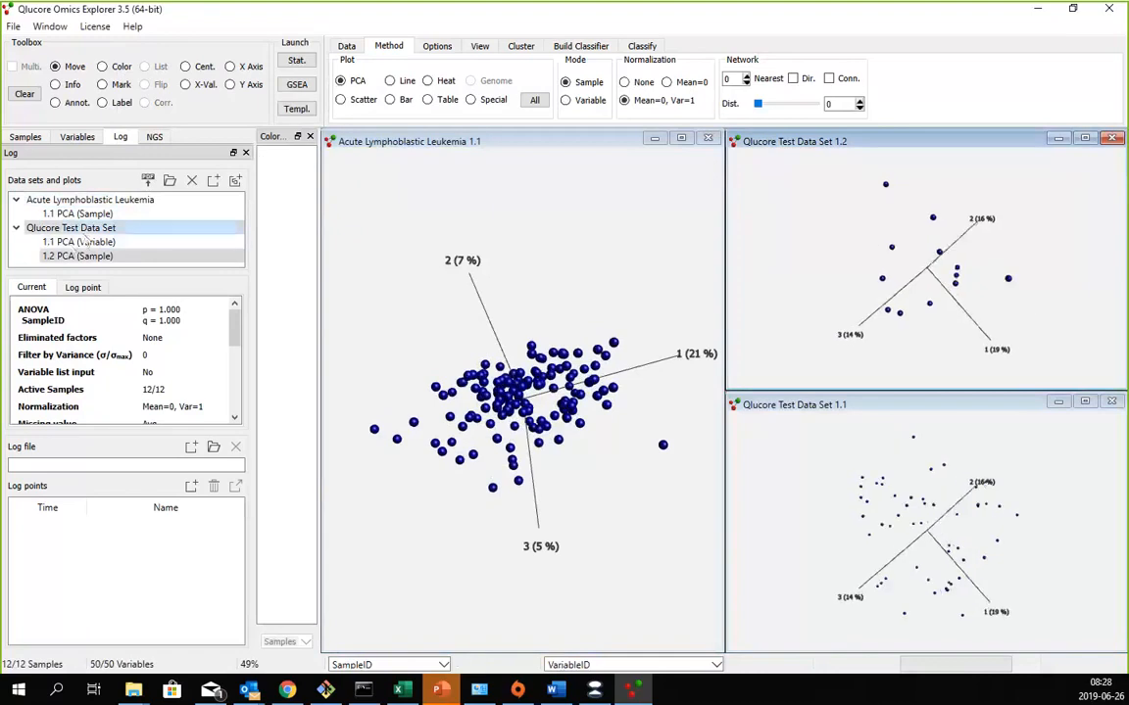
left_click(45, 201)
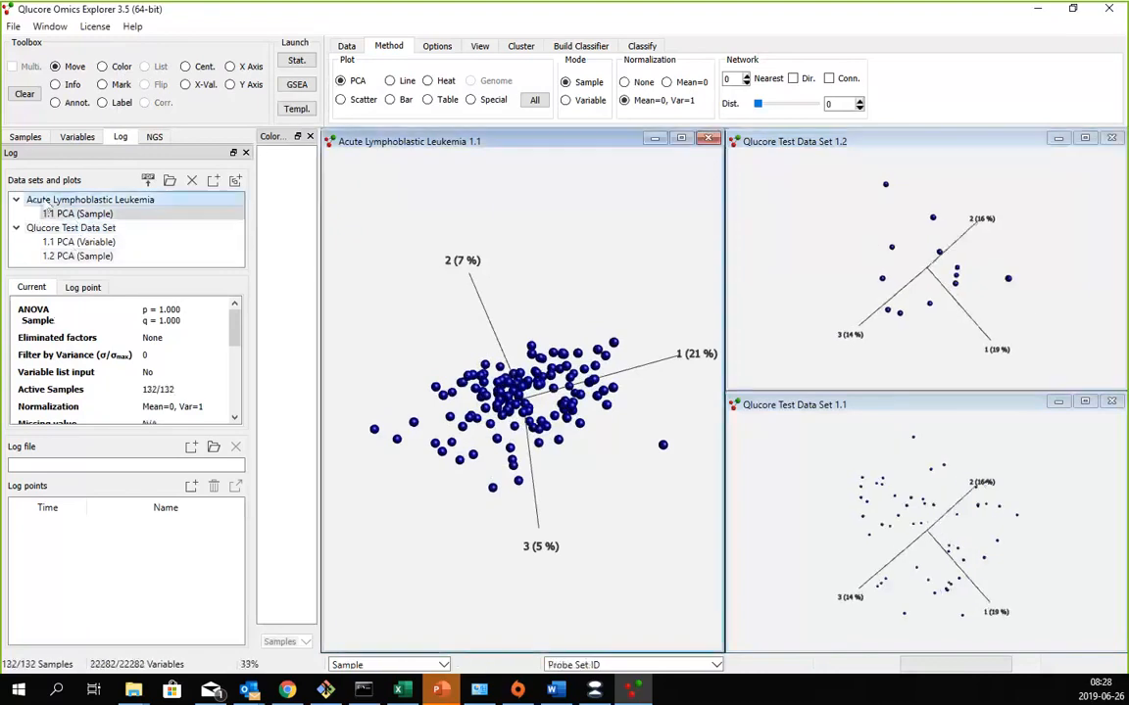
left_click(70, 214)
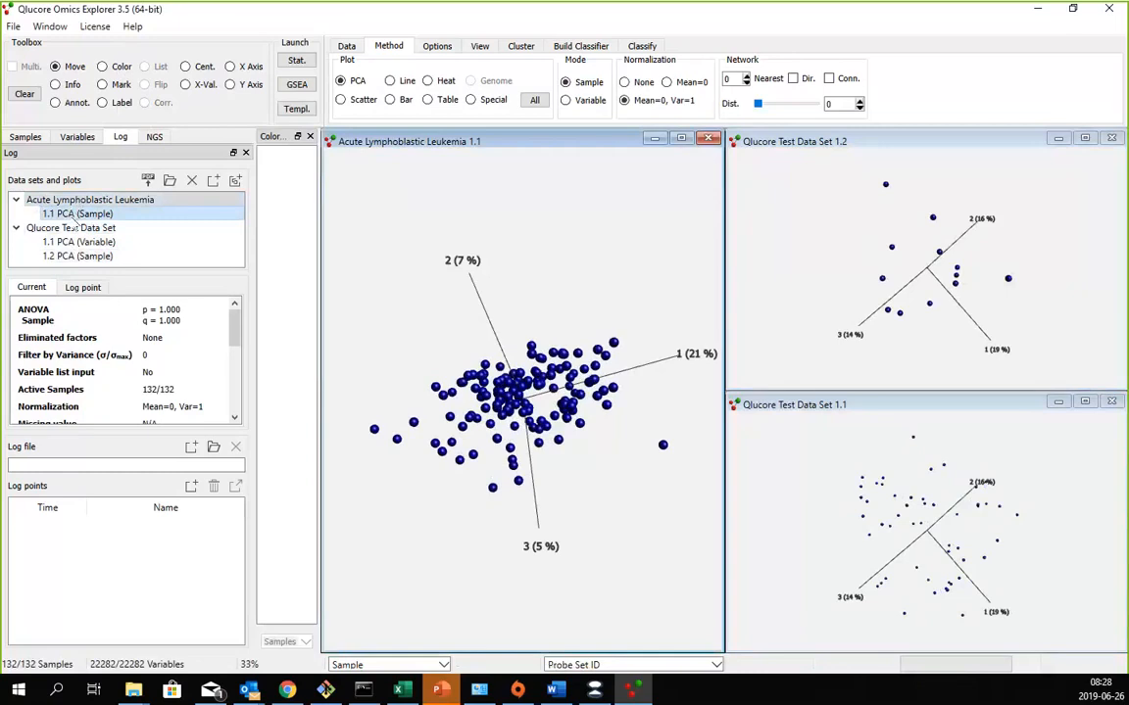
left_click(95, 258)
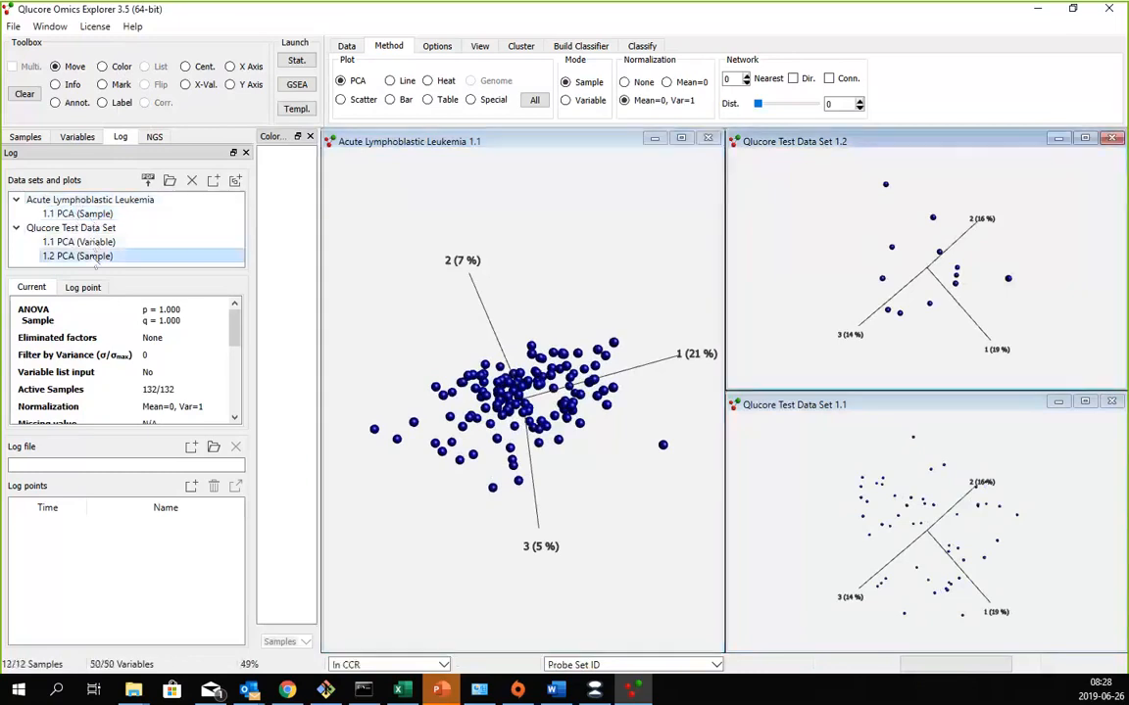
left_click(79, 242)
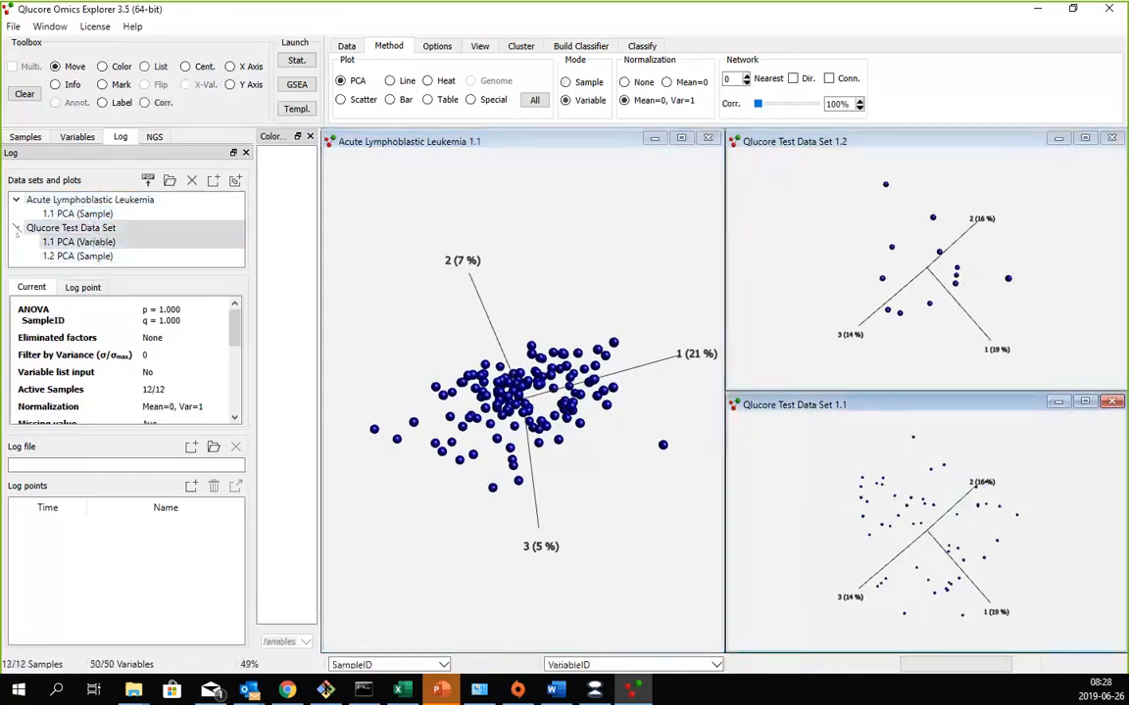
left_click(16, 228)
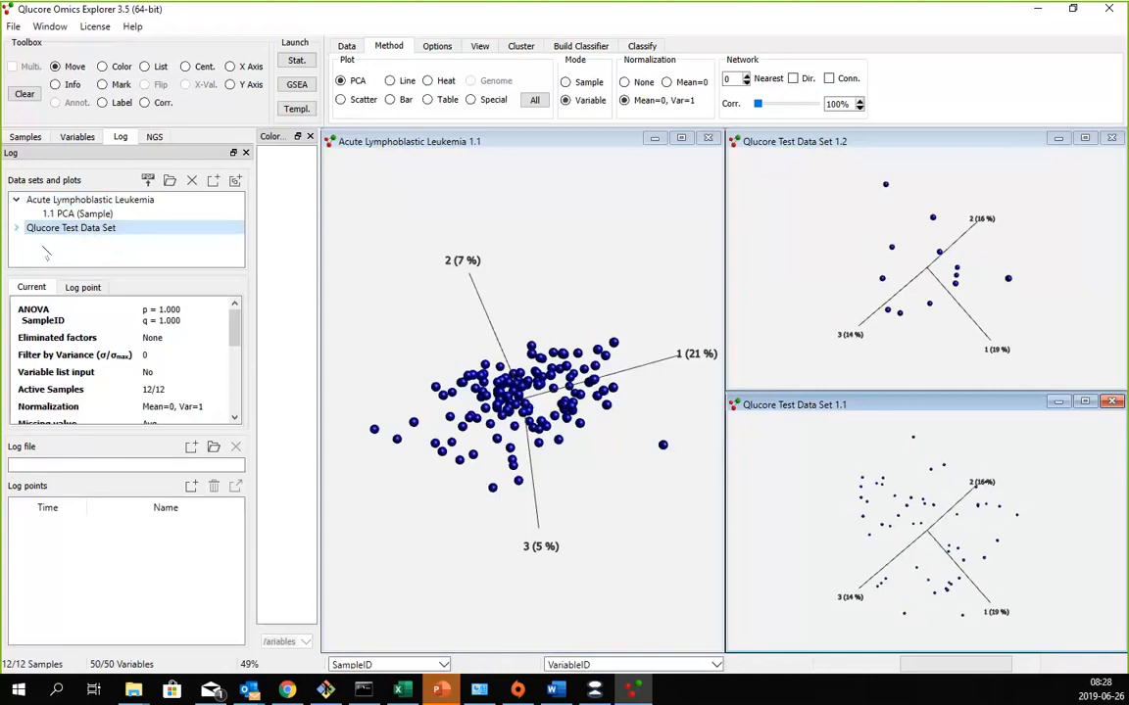
left_click(61, 199)
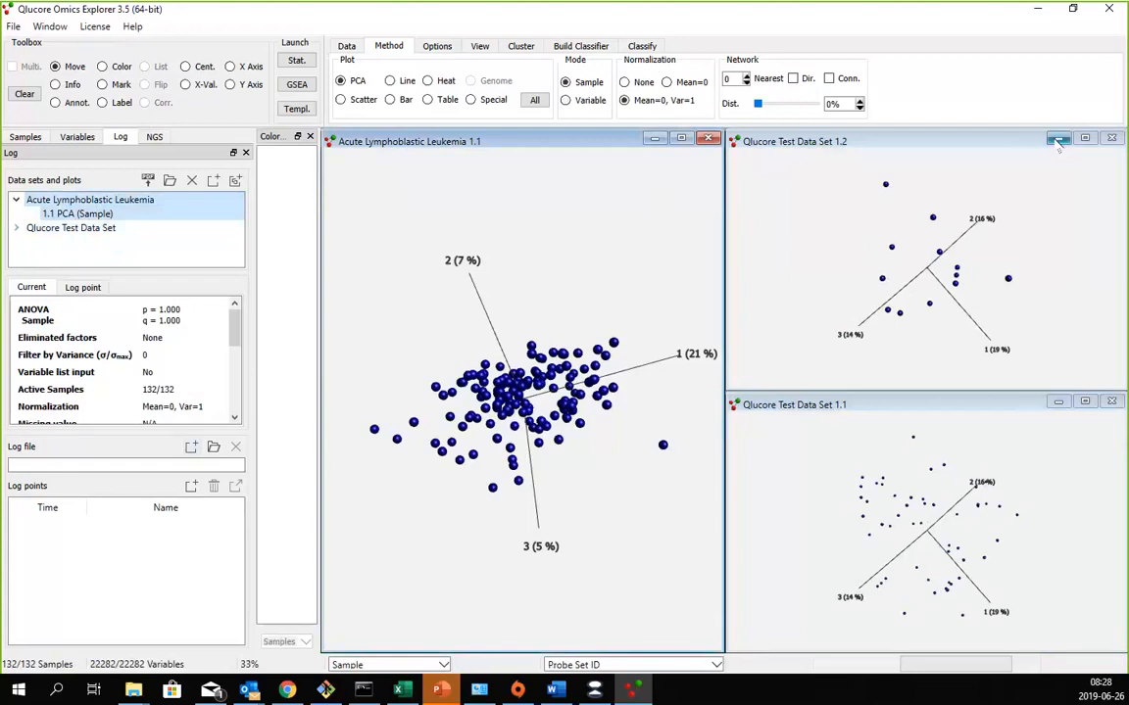
- Close both Qlucore Test Data Set plots, and maximize the Acute Lymphoblastic Leukemia plot
left_click(1113, 139)
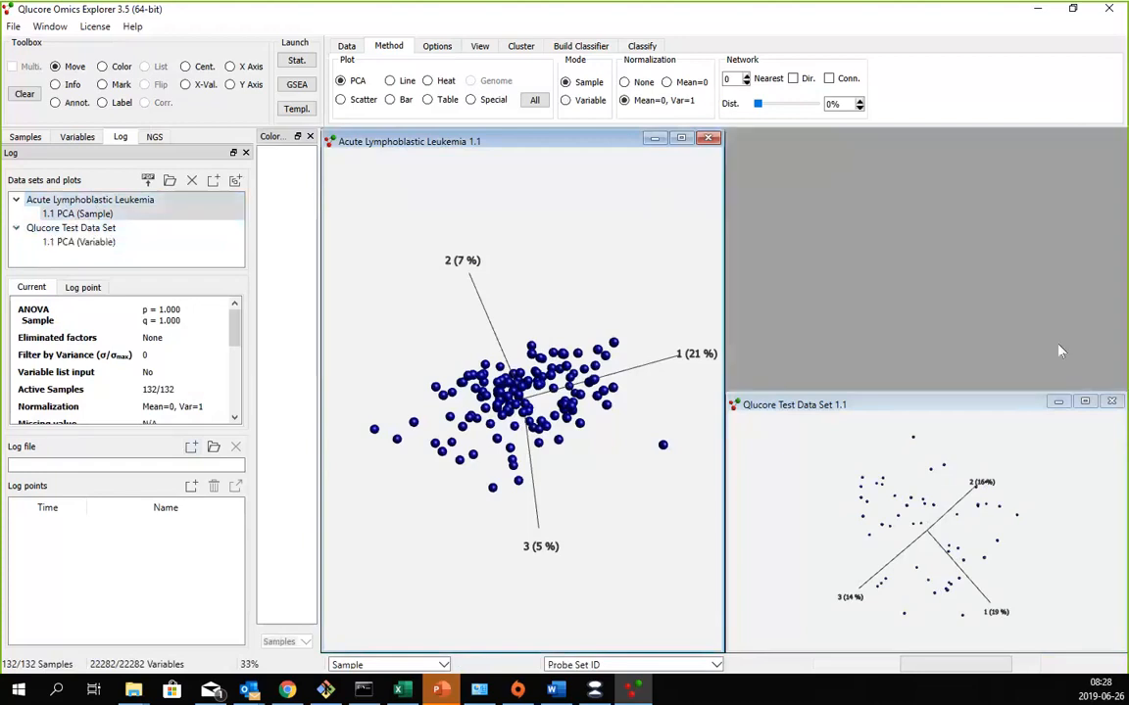
left_click(1113, 402)
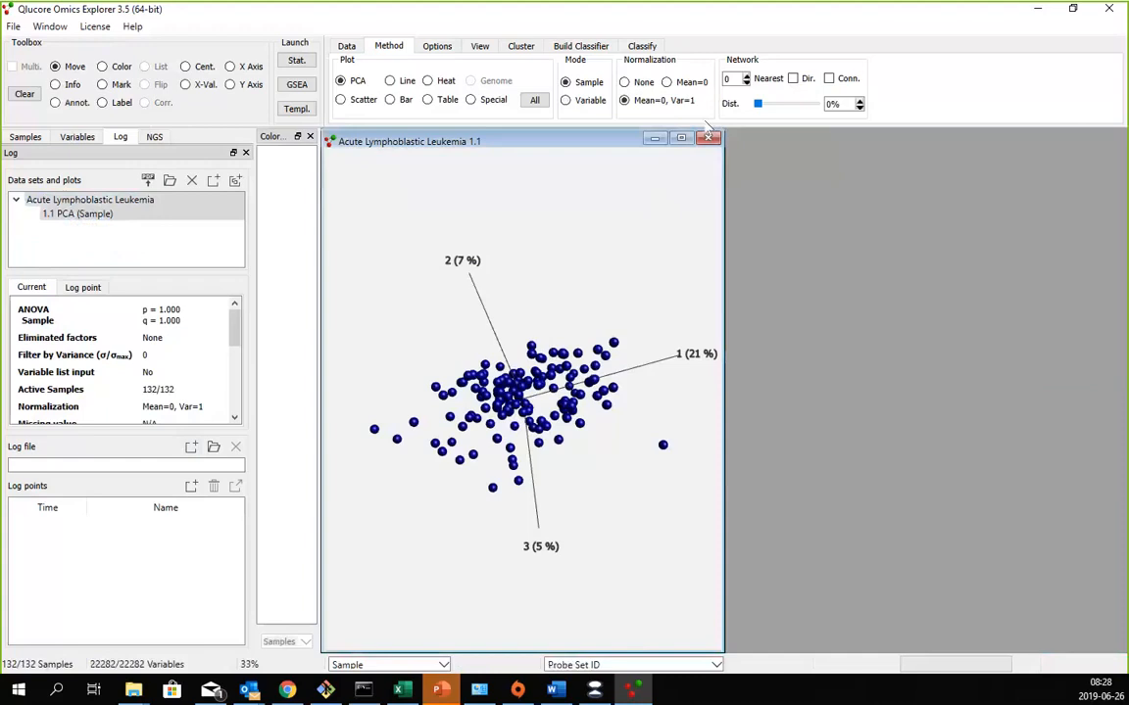
double_click(605, 143)
mouse_move(630, 389)
left_mouse_down()
mouse_move(610, 397)
mouse_move(627, 381)
left_mouse_up()
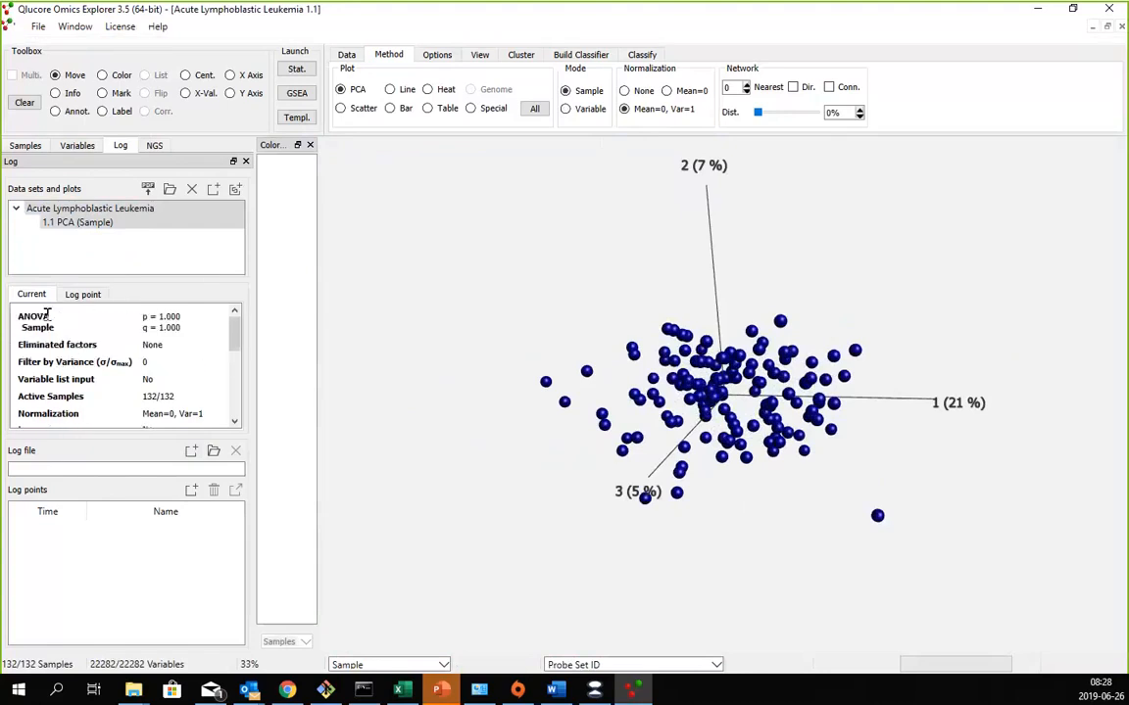
- Review the current log settings of the leukemia plot, from ANOVA and normalization through logarithm and threshold
scroll(46, 315, "down", 5)
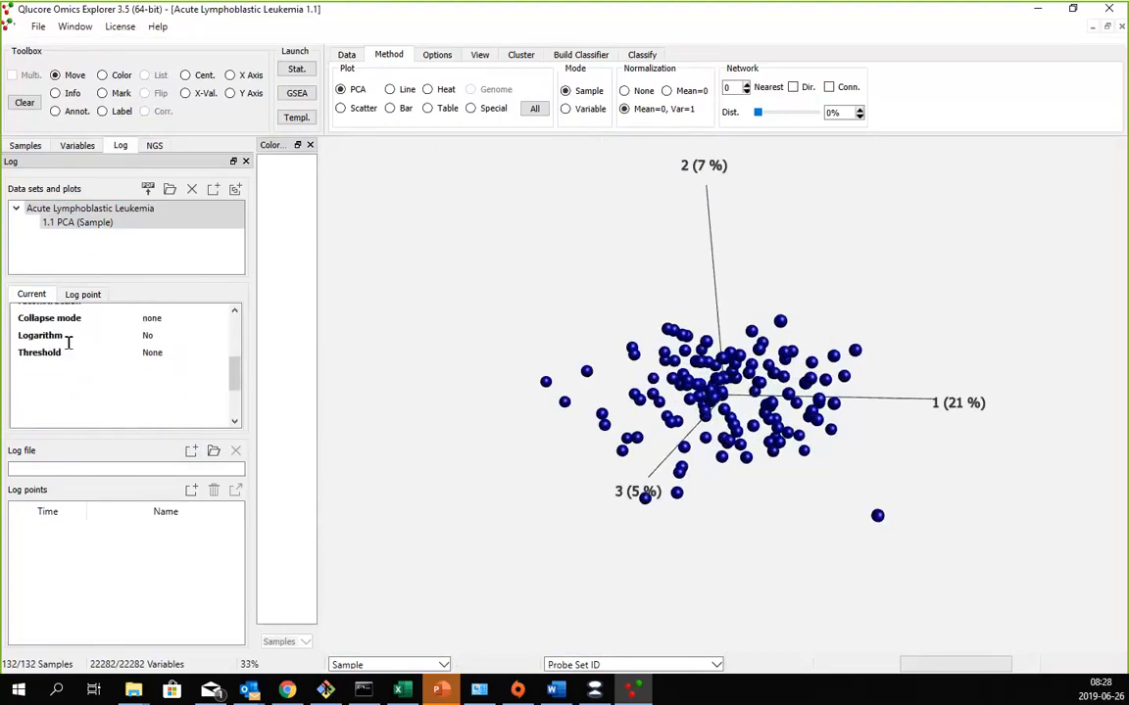
scroll(69, 342, "up", 2)
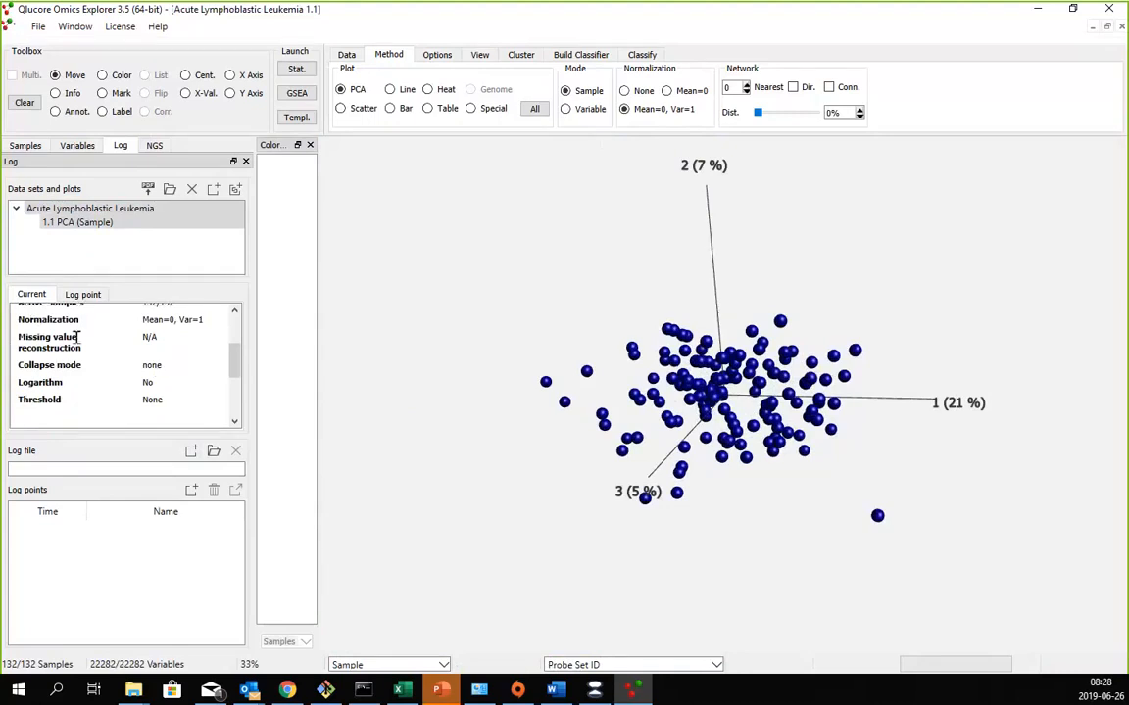
scroll(76, 337, "up", 1)
scroll(67, 345, "down", 3)
scroll(40, 372, "up", 2)
scroll(134, 353, "up", 3)
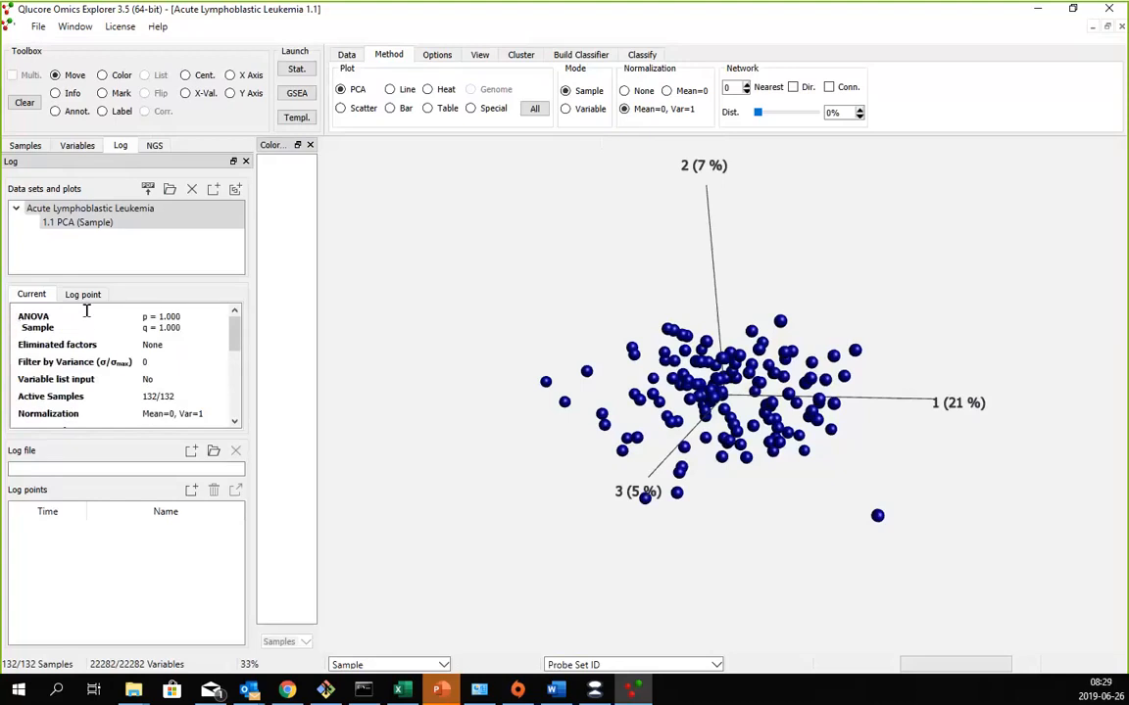
scroll(86, 311, "down", 3)
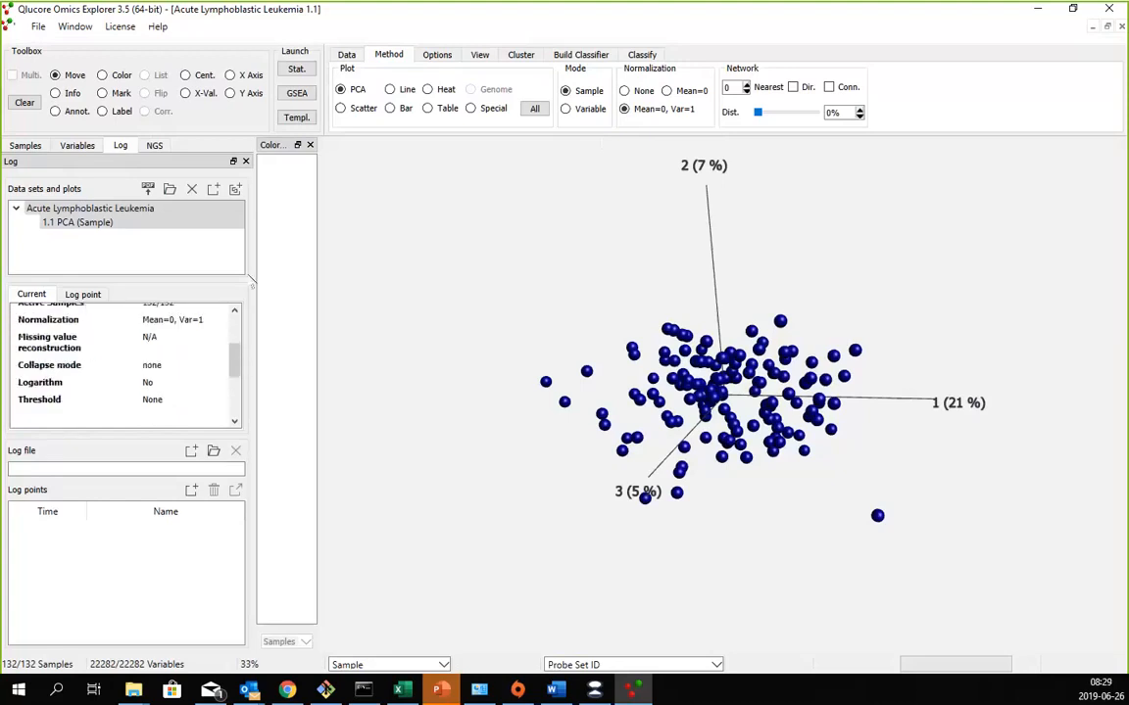
- Enable a data threshold of 1 and apply the log2 transform to the leukemia data set
left_click(347, 55)
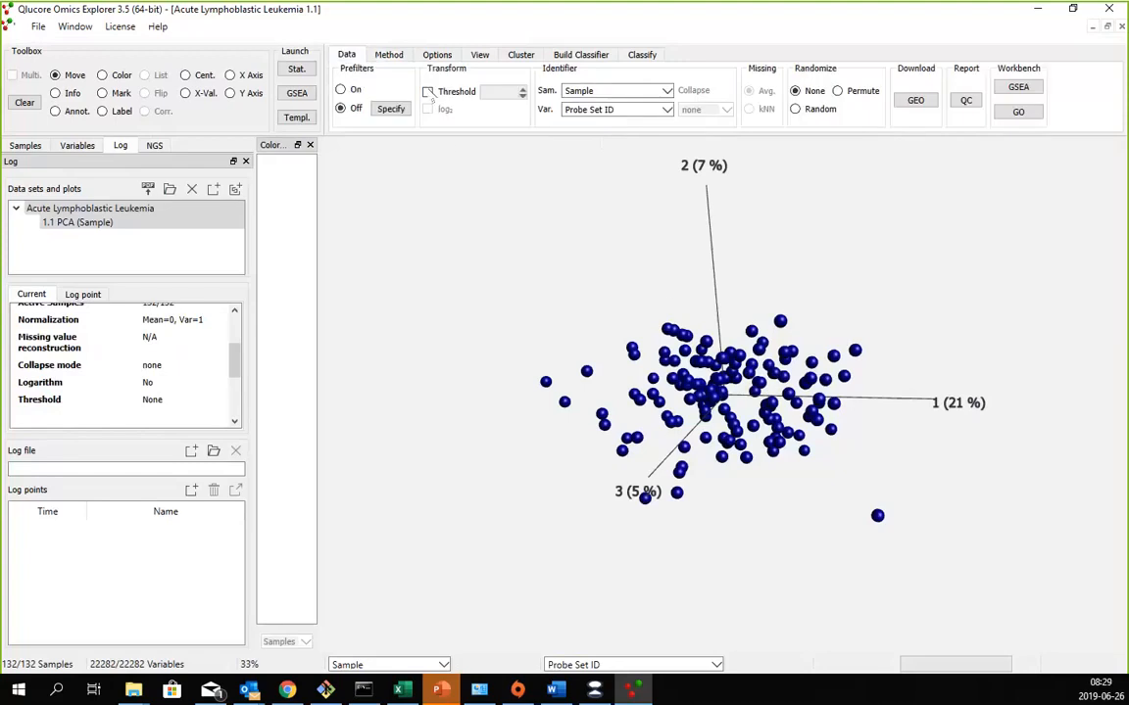
left_click(429, 92)
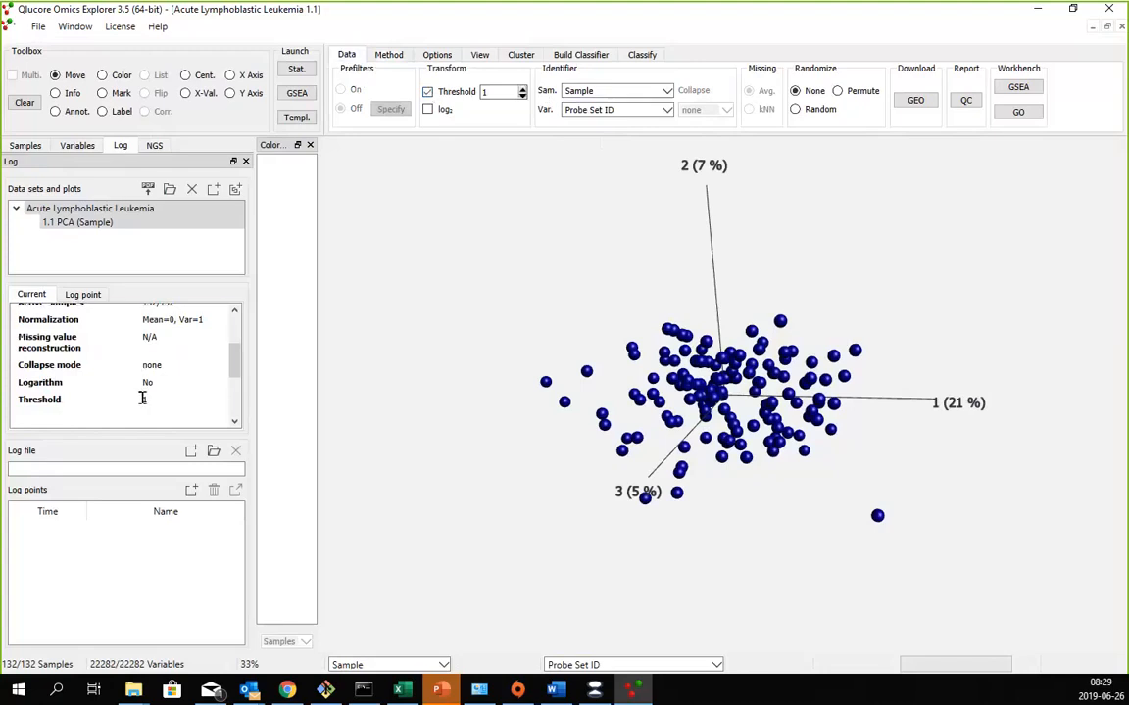
left_click_drag(144, 397, 68, 394)
left_click(74, 397)
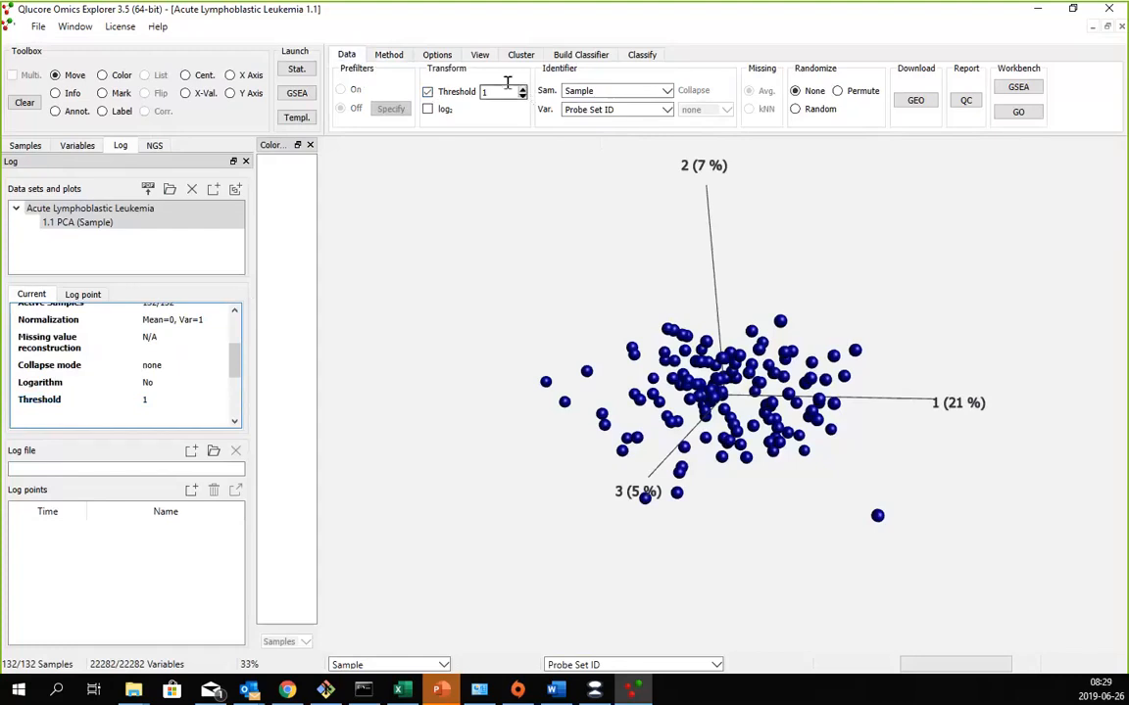
left_click(428, 110)
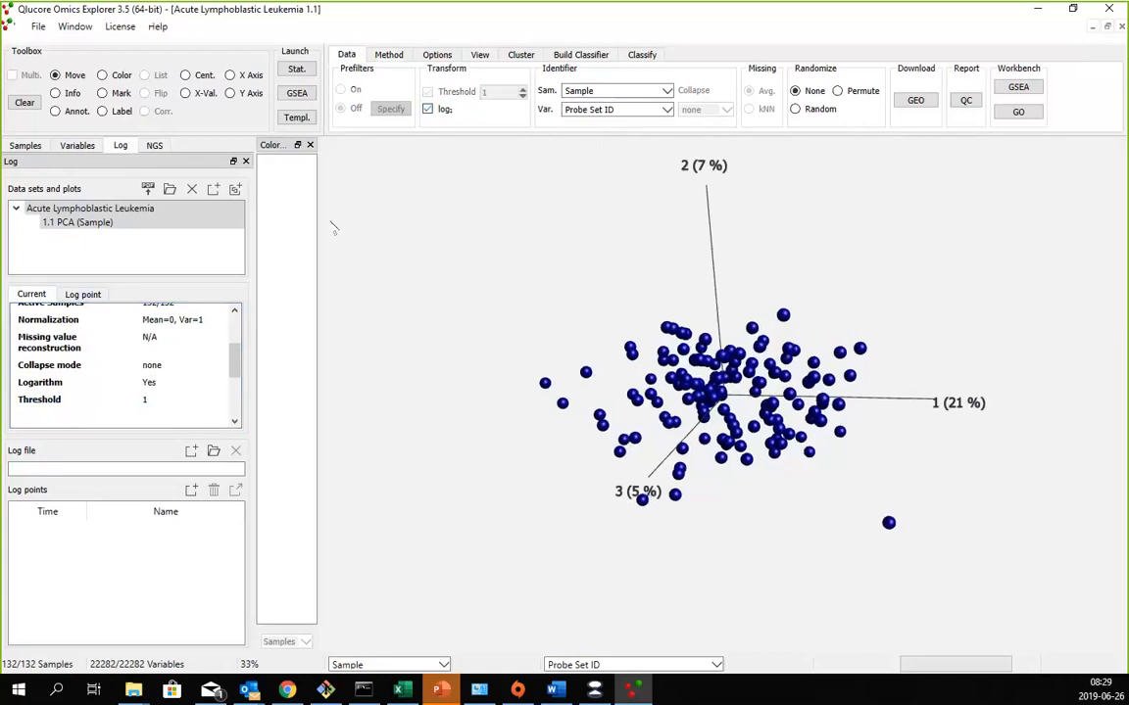
- Turn off the log2 and threshold transforms for the leukemia data set
left_click(428, 110)
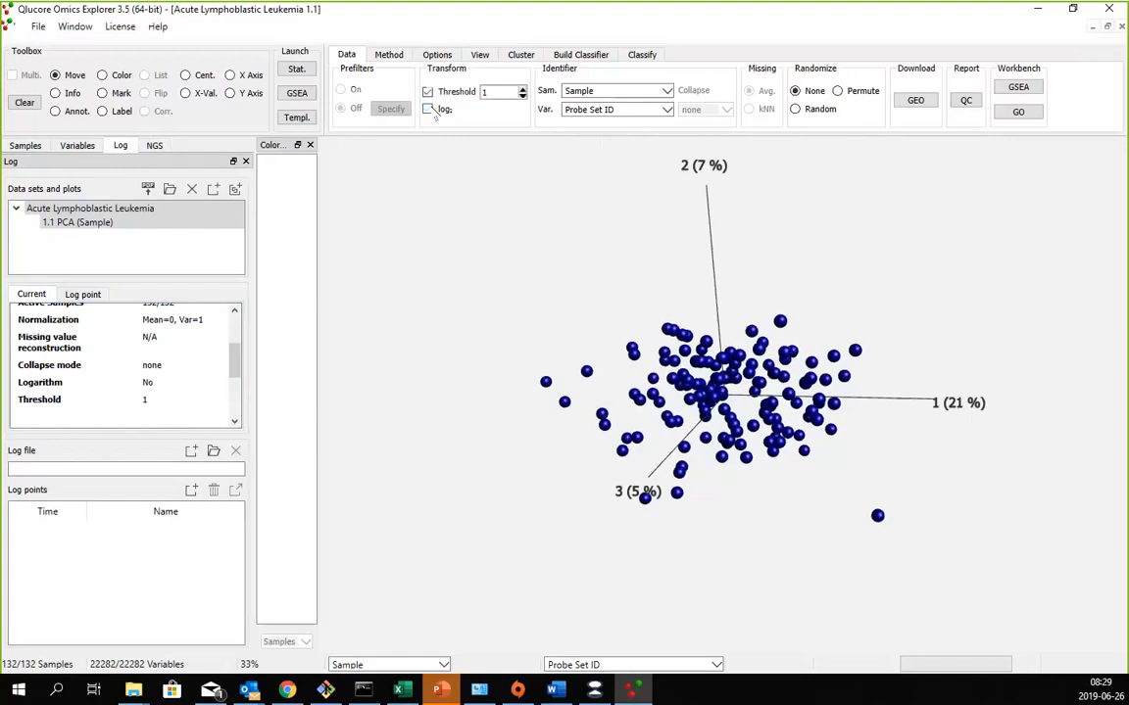
left_click(428, 91)
left_click(428, 91)
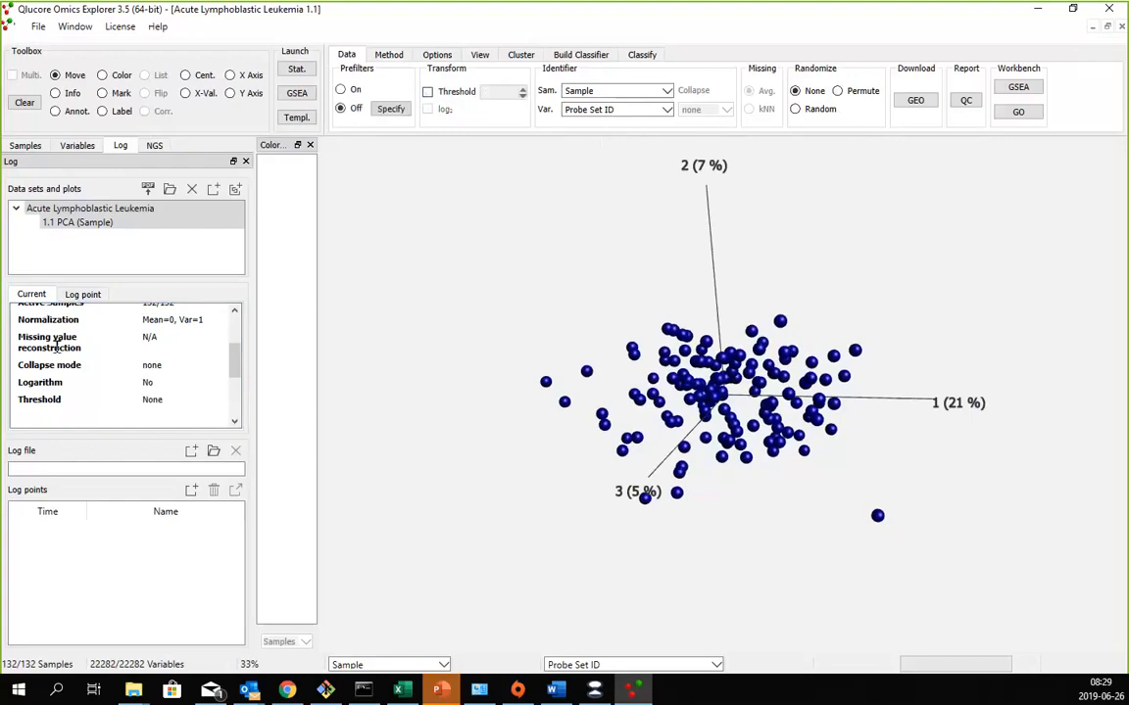
- Check the leukemia plot's current log entries again with the transforms switched off
mouse_move(361, 690)
scroll(149, 344, "up", 3)
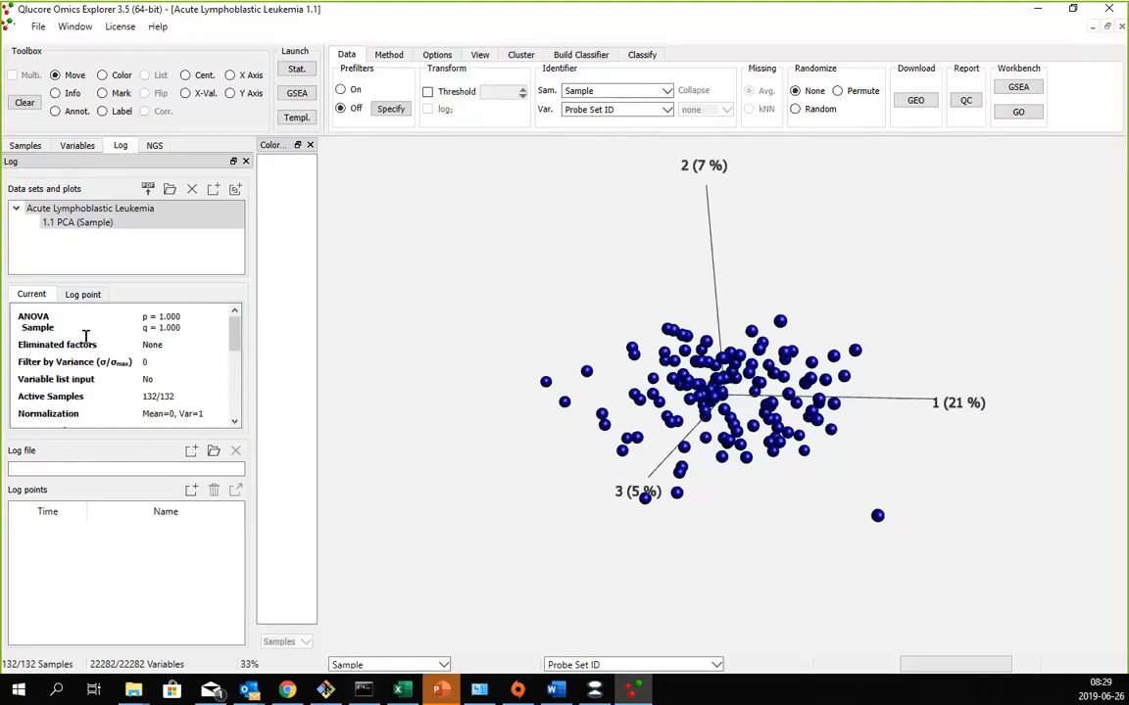
scroll(86, 337, "down", 2)
scroll(53, 304, "up", 2)
- Show the Statistics window, set the variance filter to 0.096 and check the plot's current log entries
left_click(74, 27)
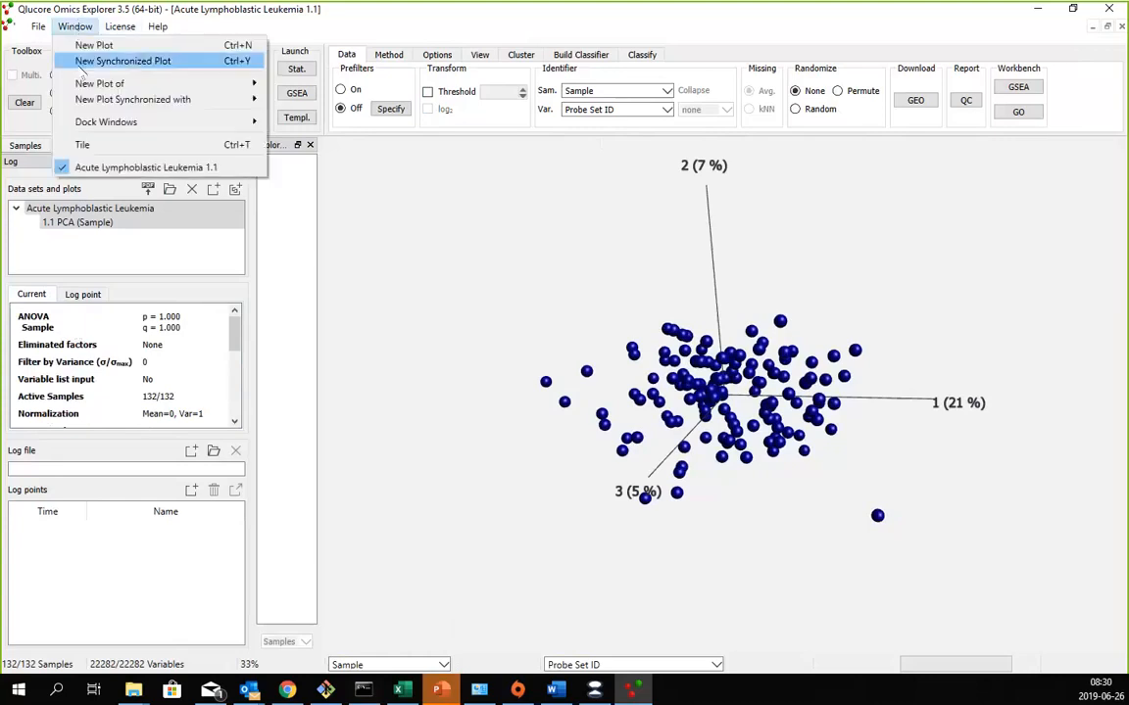
mouse_move(86, 116)
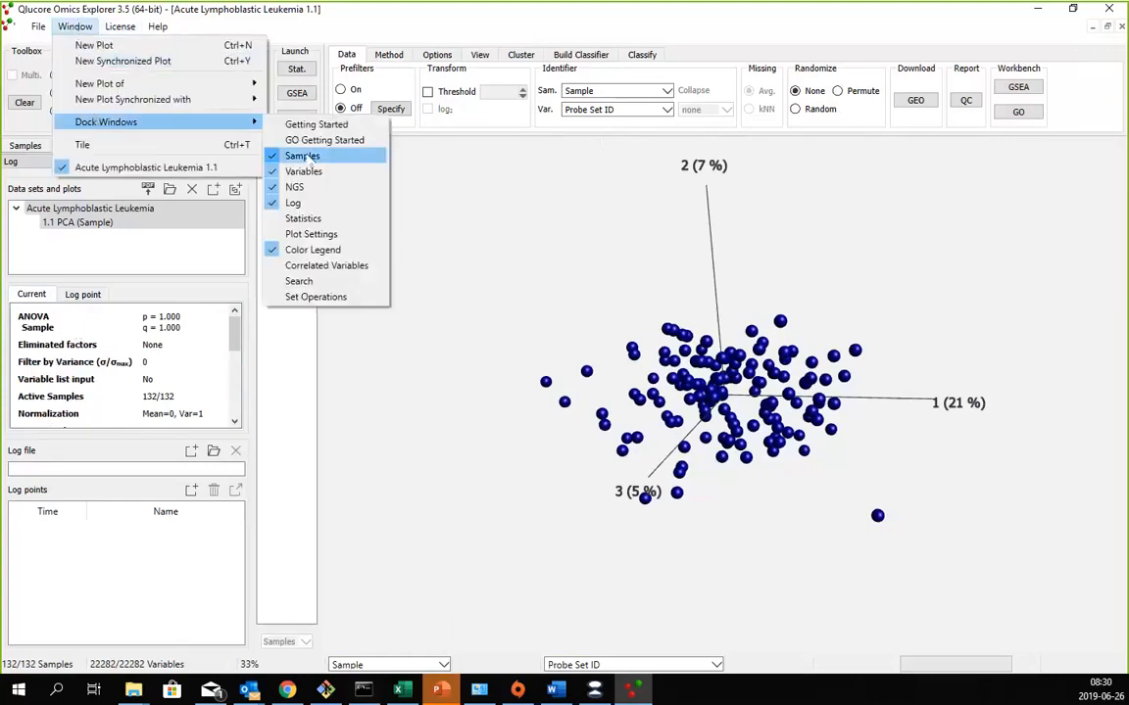
left_click(303, 218)
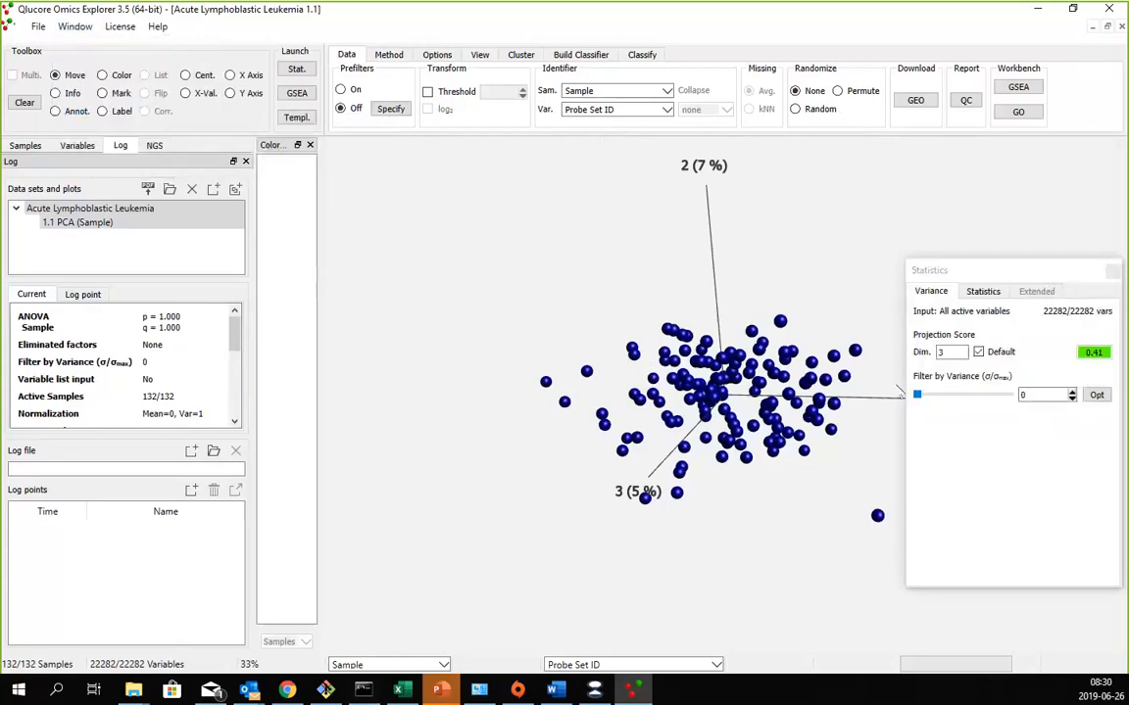
left_click_drag(916, 394, 977, 397)
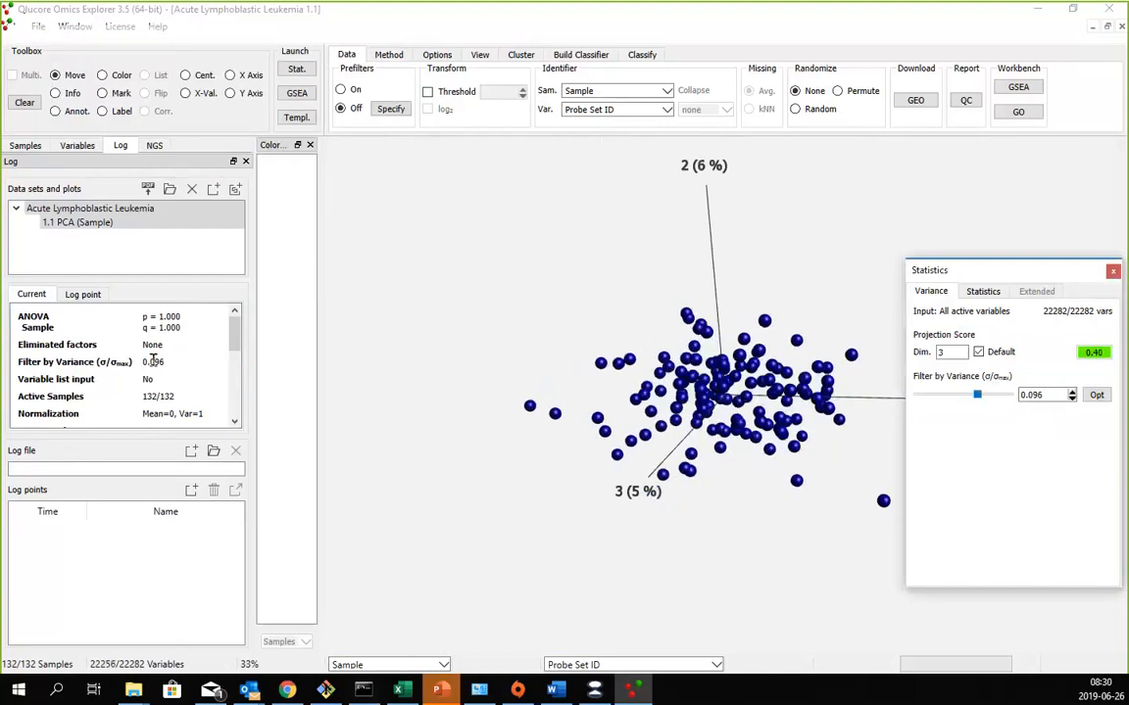
scroll(146, 338, "down", 5)
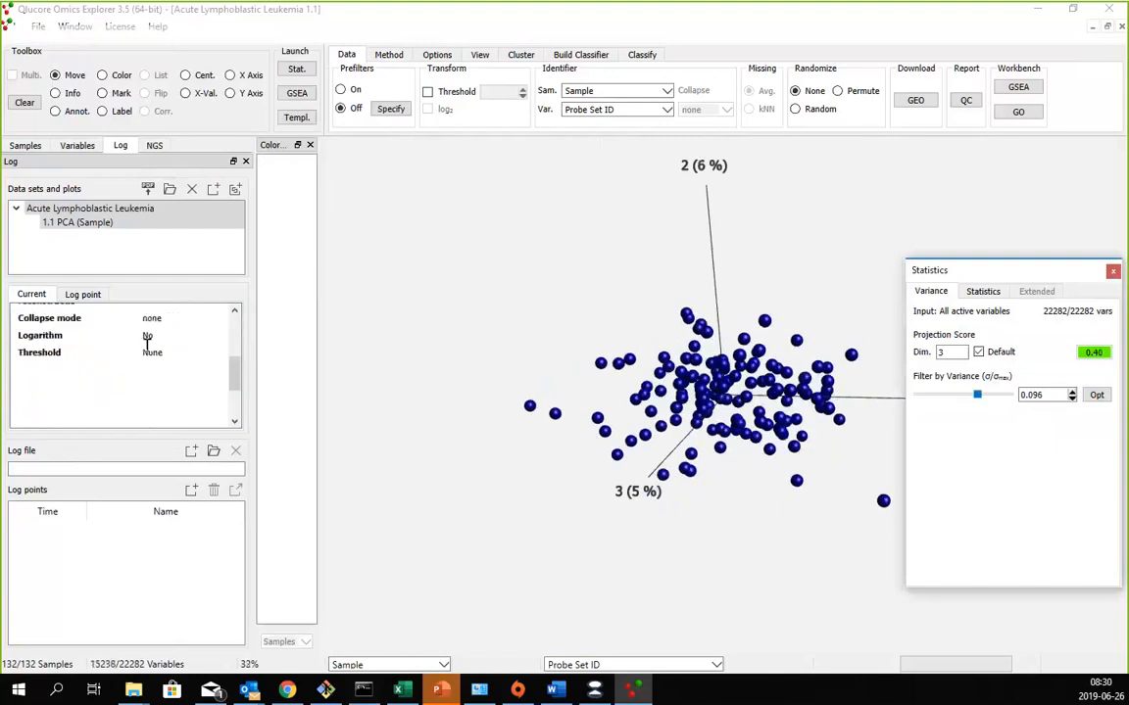
scroll(147, 338, "up", 3)
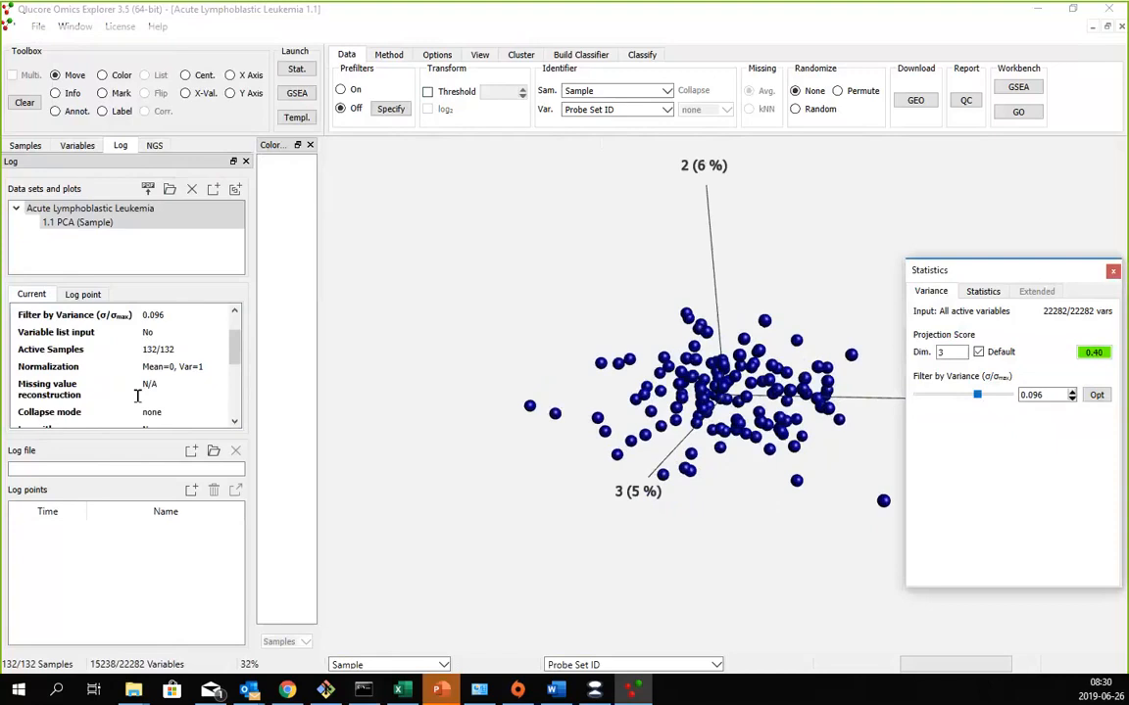
scroll(134, 390, "down", 2)
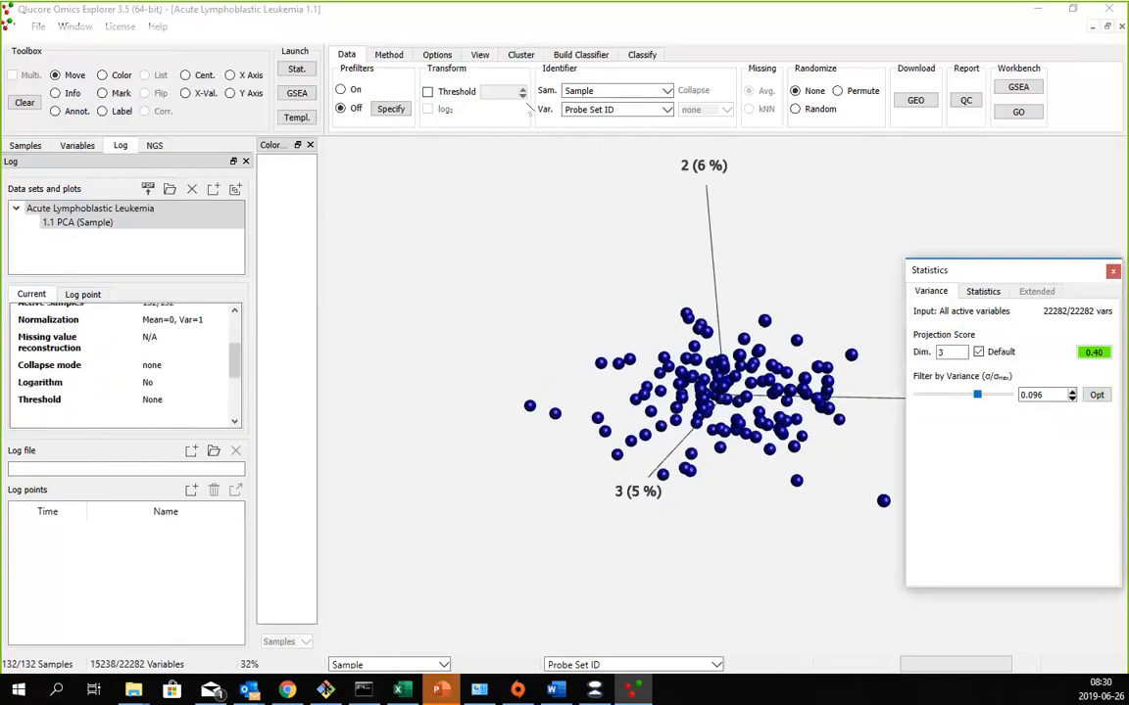
- Collapse the variables by Gene Symbol using the average, and reset the variance filter to 0
left_click(670, 108)
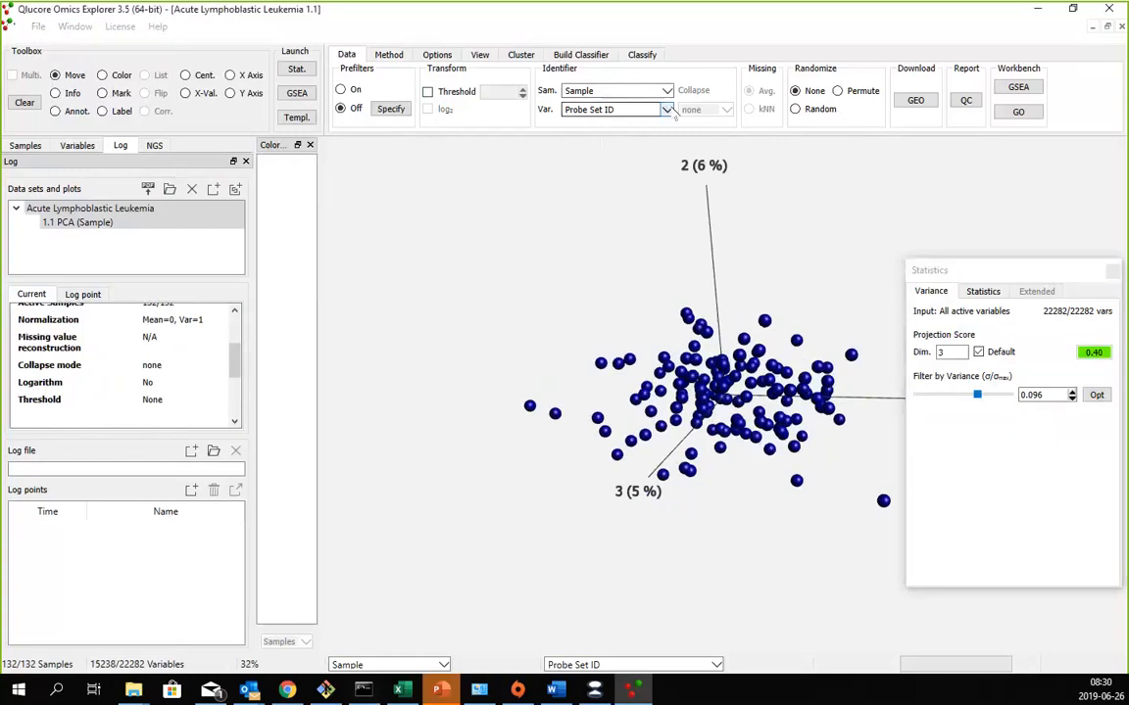
left_click(667, 109)
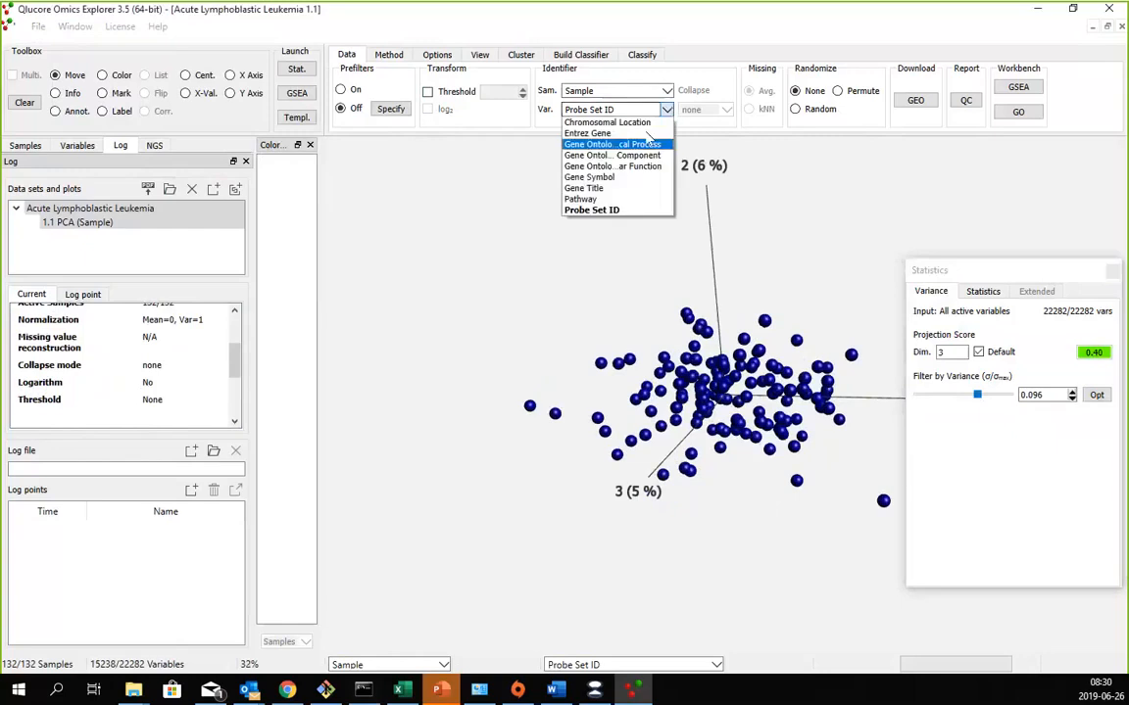
left_click(619, 177)
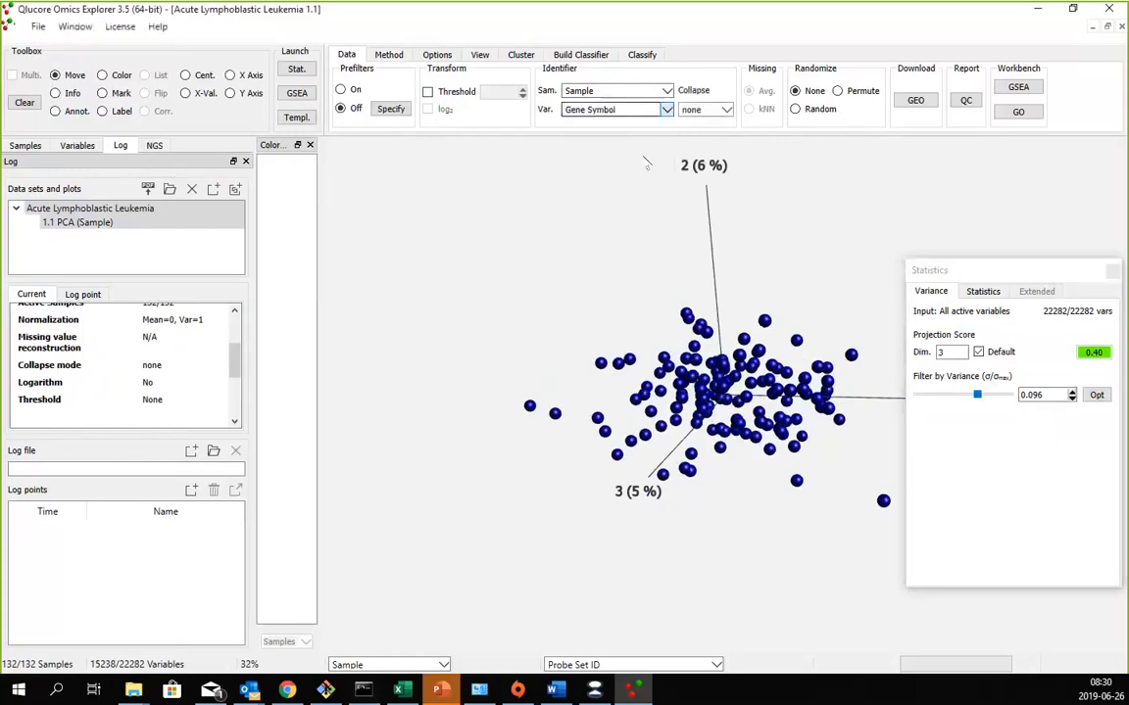
left_click(729, 111)
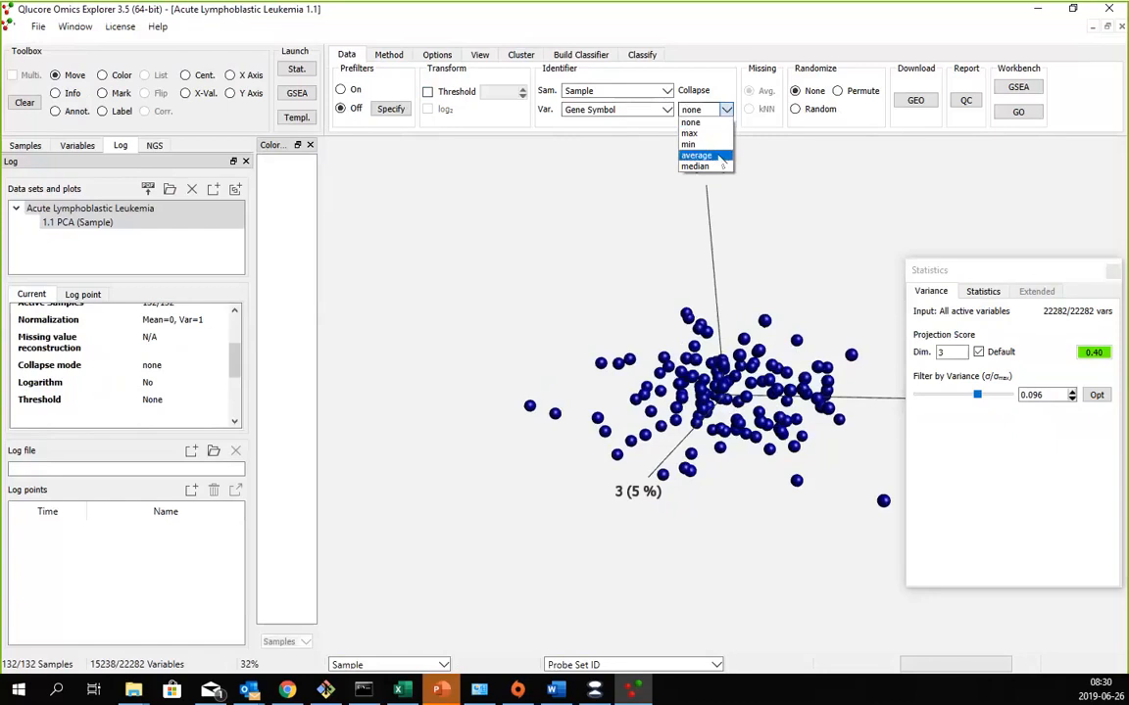
left_click(722, 158)
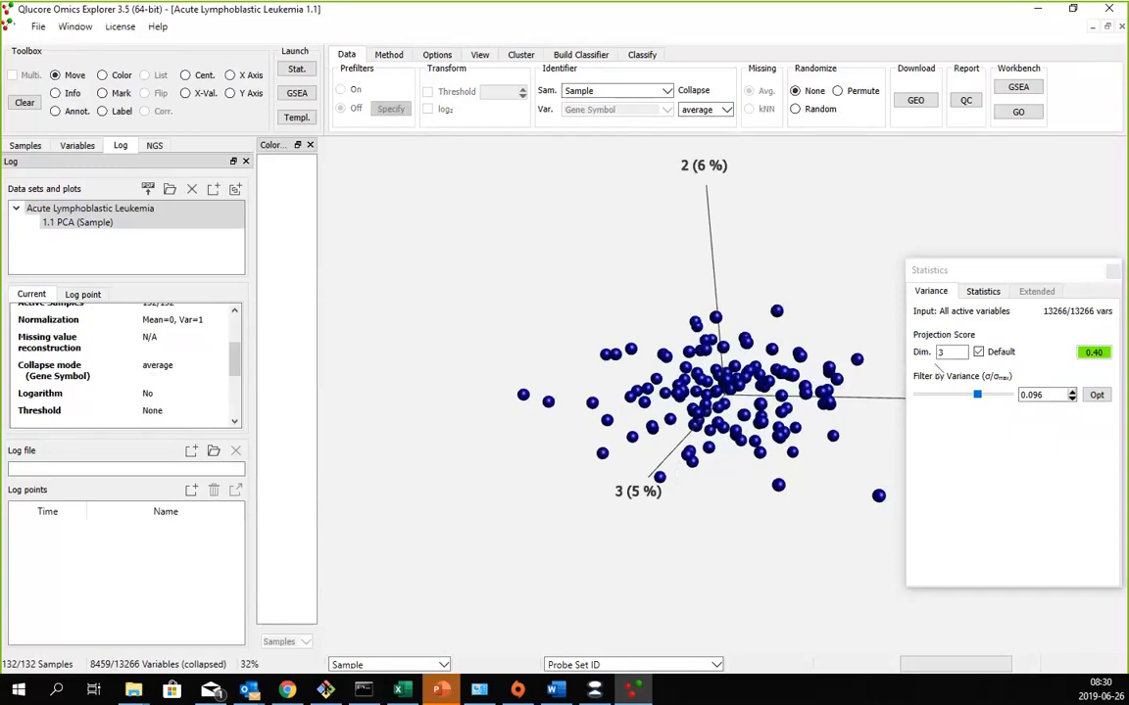
left_click_drag(977, 394, 917, 395)
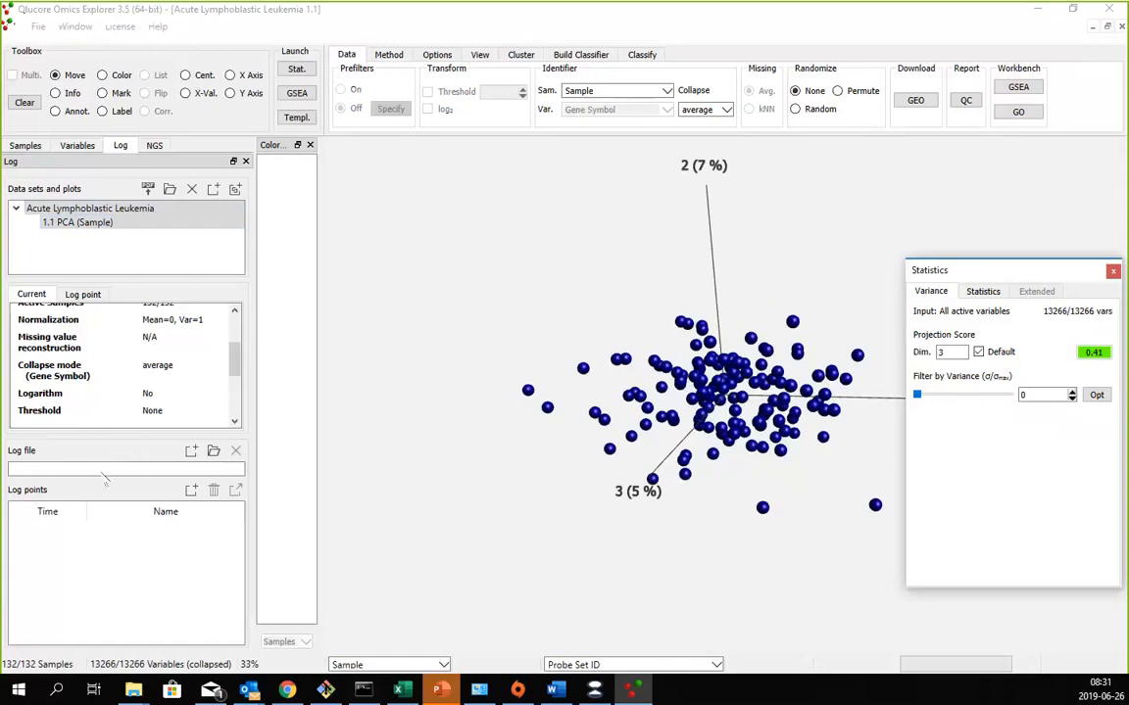
- Create a new log file named testlog2 in the tmp folder
left_click(192, 452)
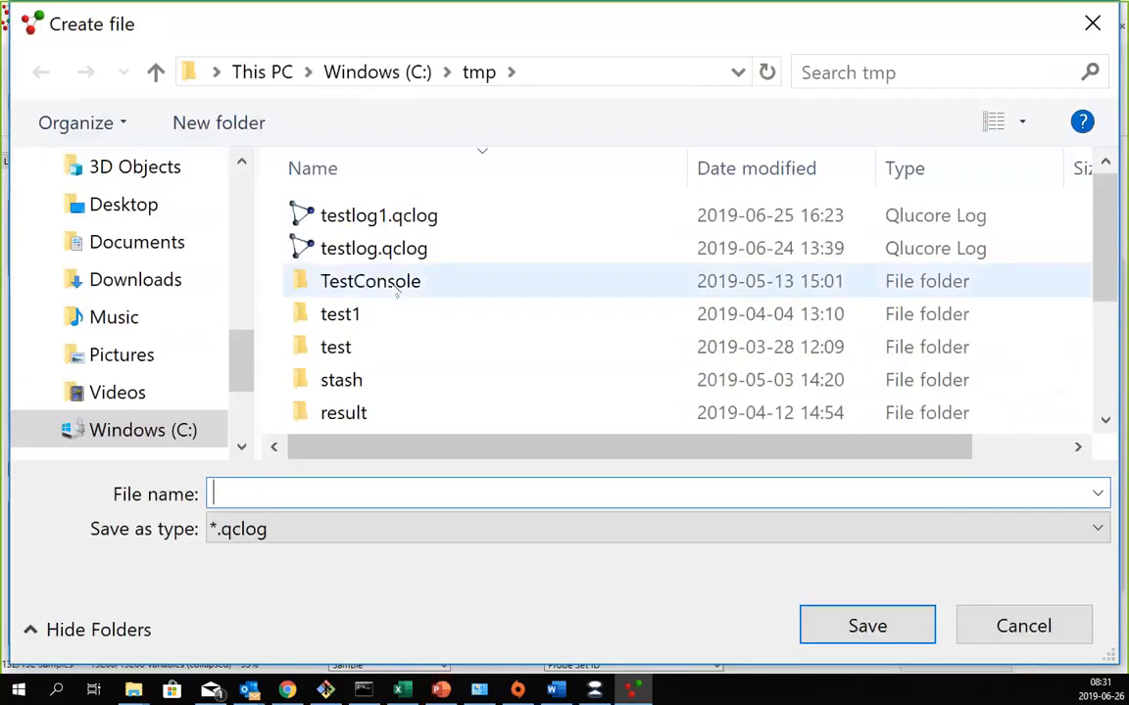
left_click(390, 225)
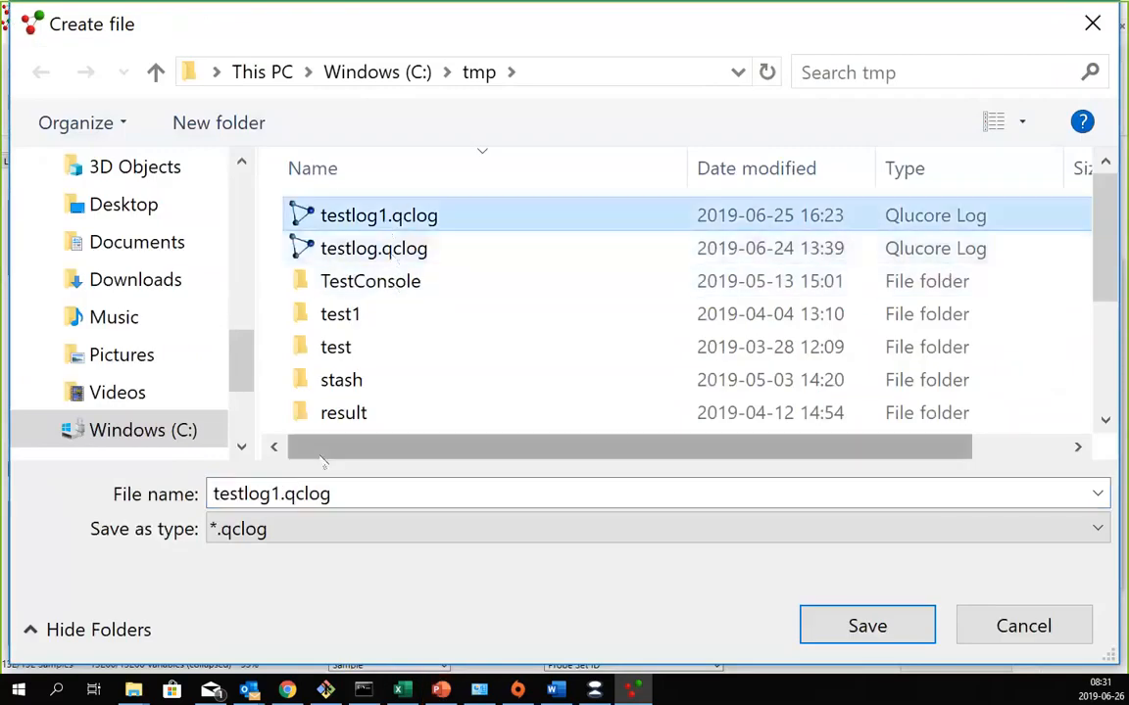
double_click(267, 490)
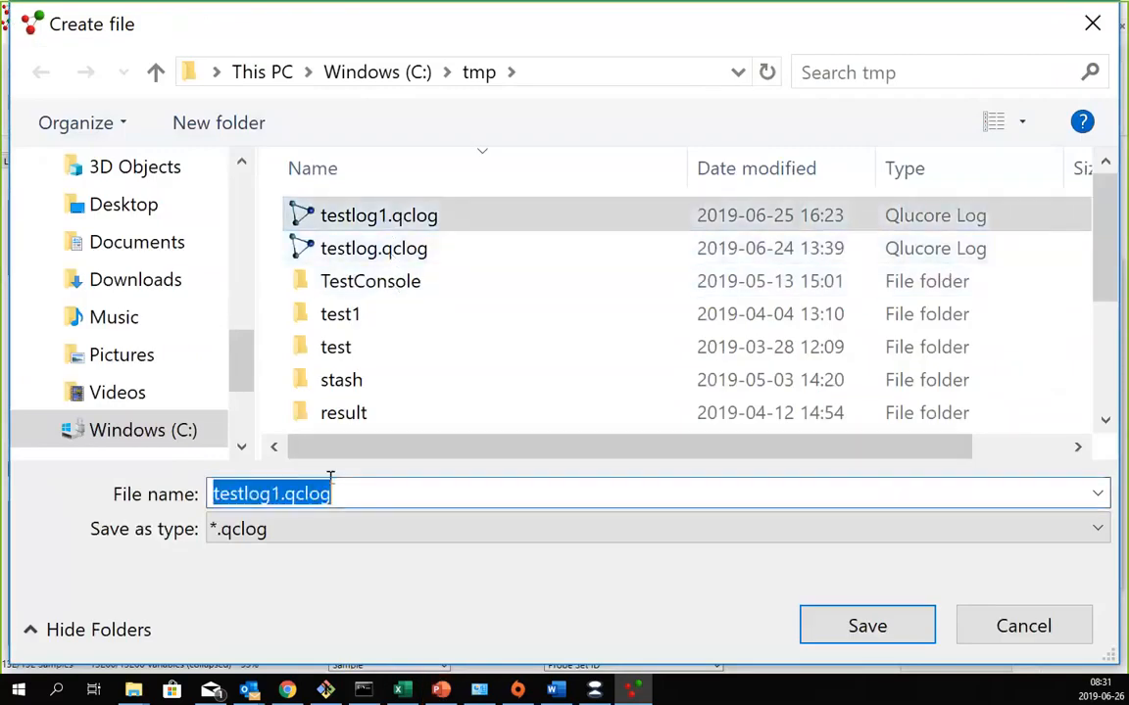
type("testlog2")
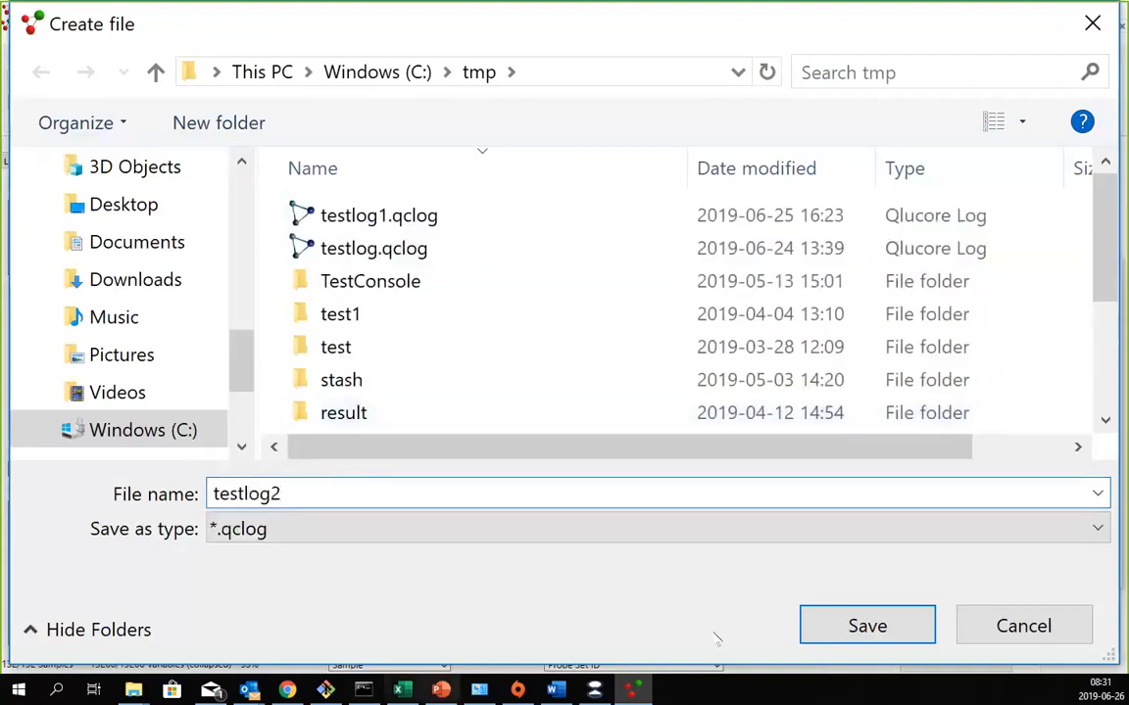
left_click(828, 625)
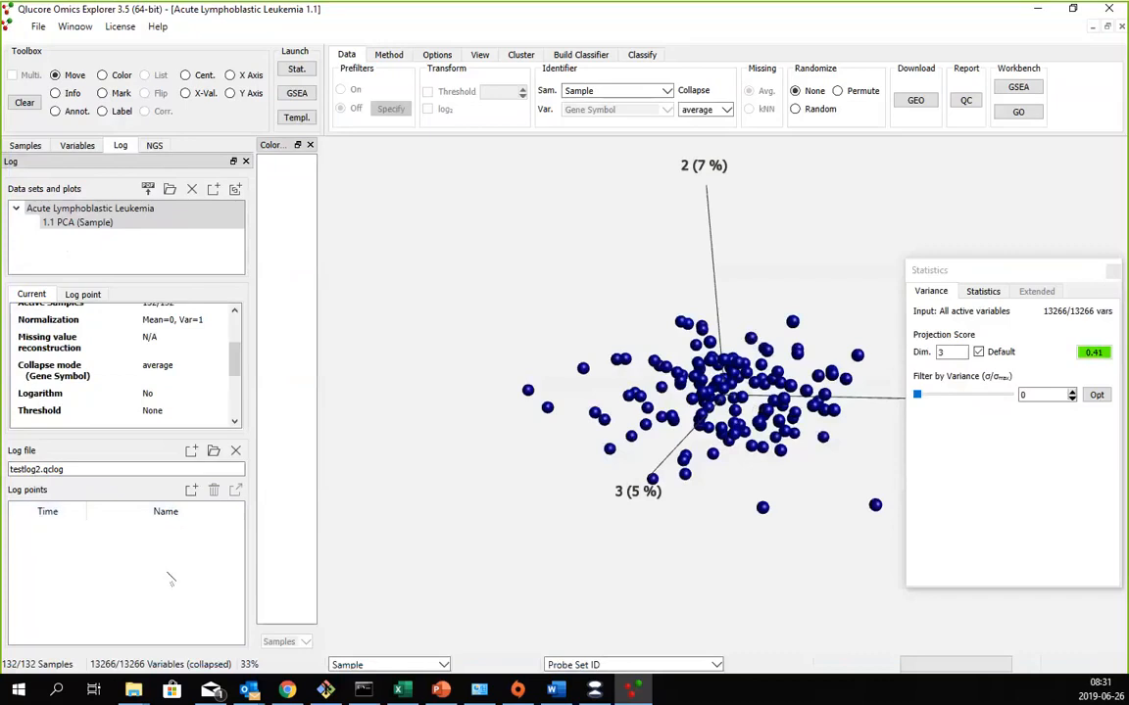
- Raise the variance filter to 0.56 and rotate the PCA plot to separate the sample clusters
left_click_drag(411, 421, 550, 434)
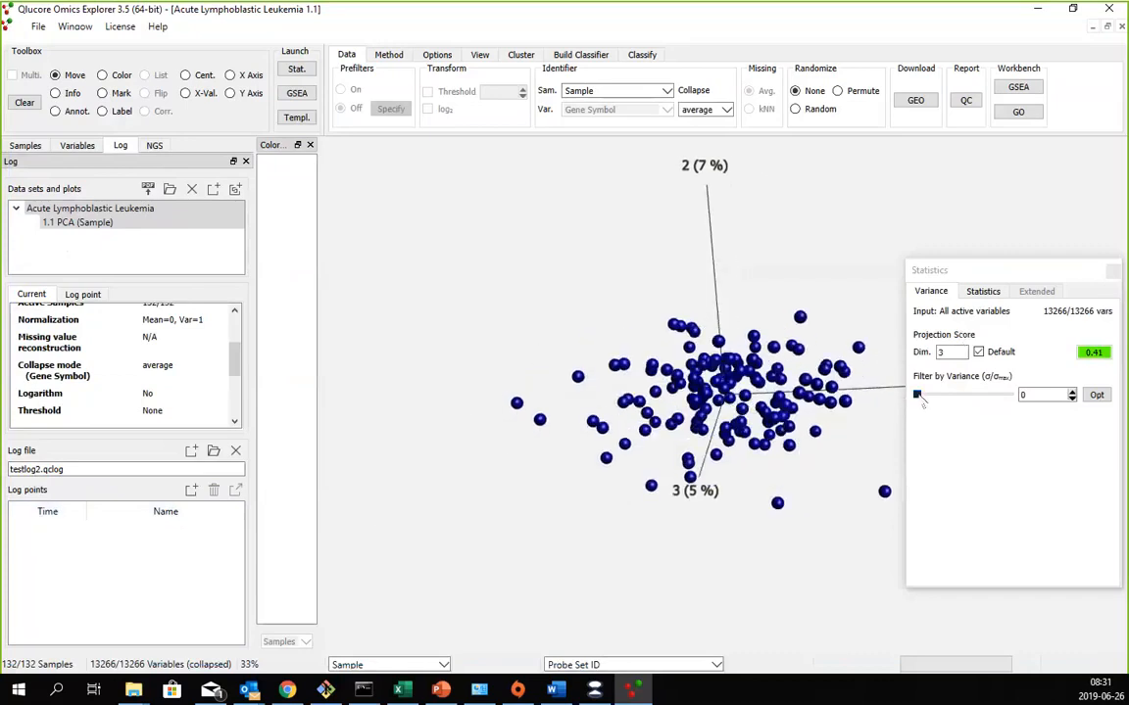
left_click(965, 274)
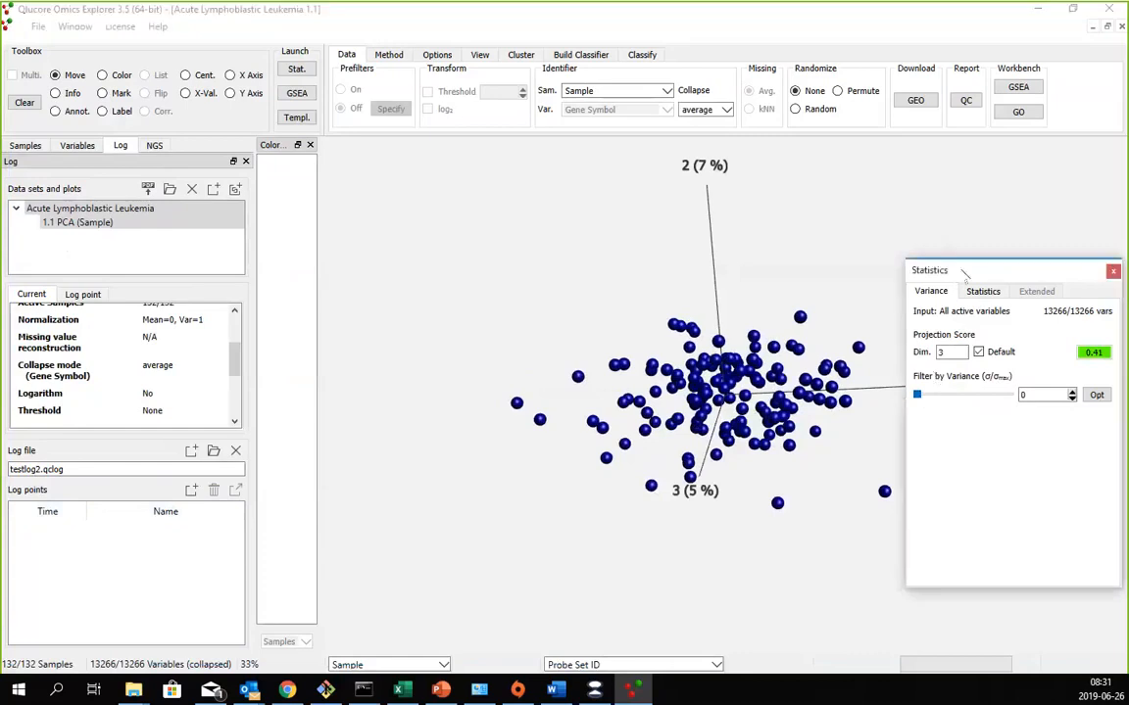
left_click_drag(965, 273, 294, 218)
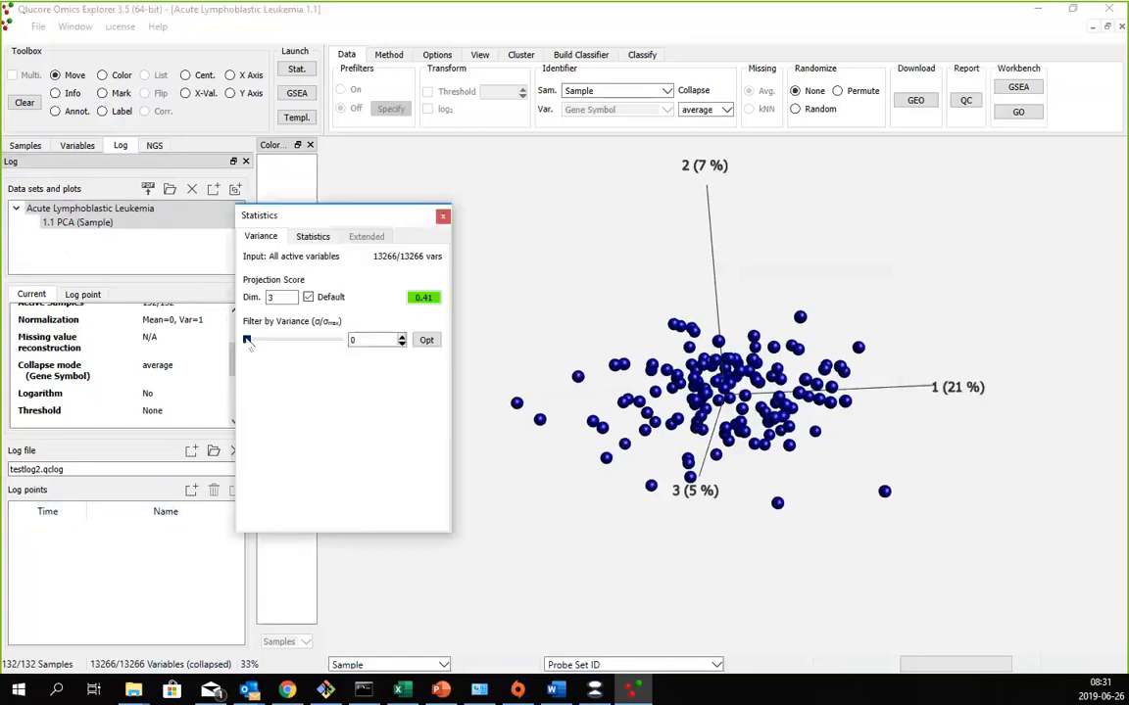
left_click_drag(248, 341, 333, 343)
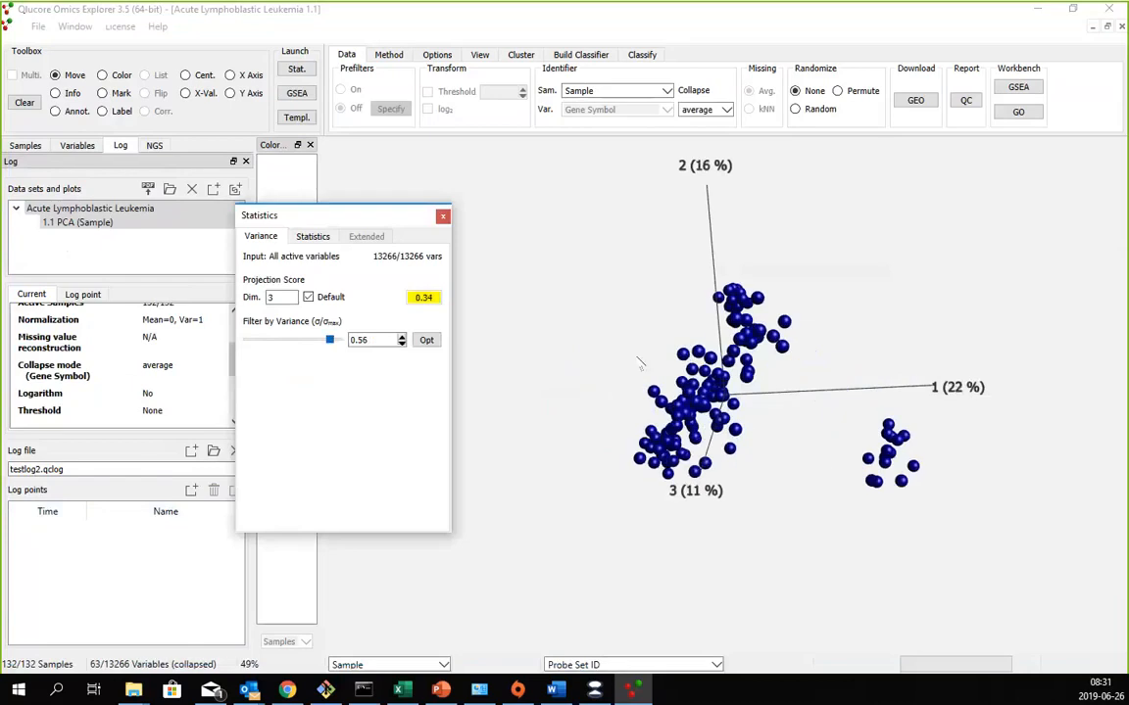
left_click_drag(628, 329, 662, 401)
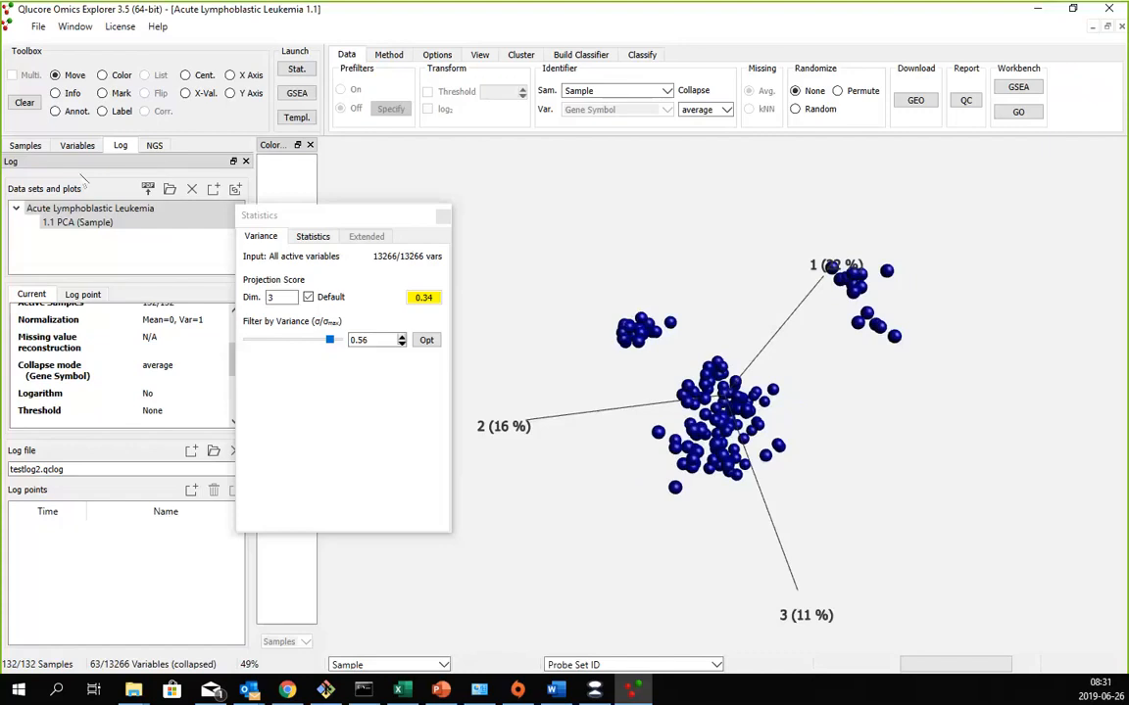
- Create a new sample annotation named "New potential sample groups"
left_click(25, 145)
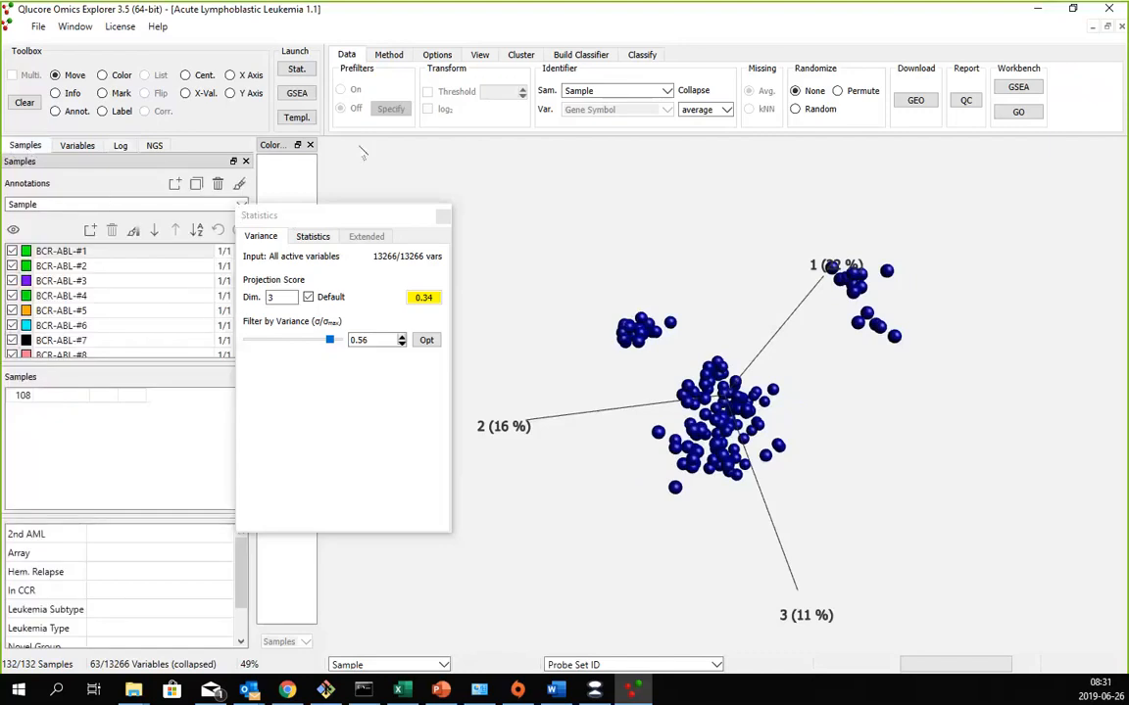
left_click_drag(323, 214, 384, 40)
left_click(241, 204)
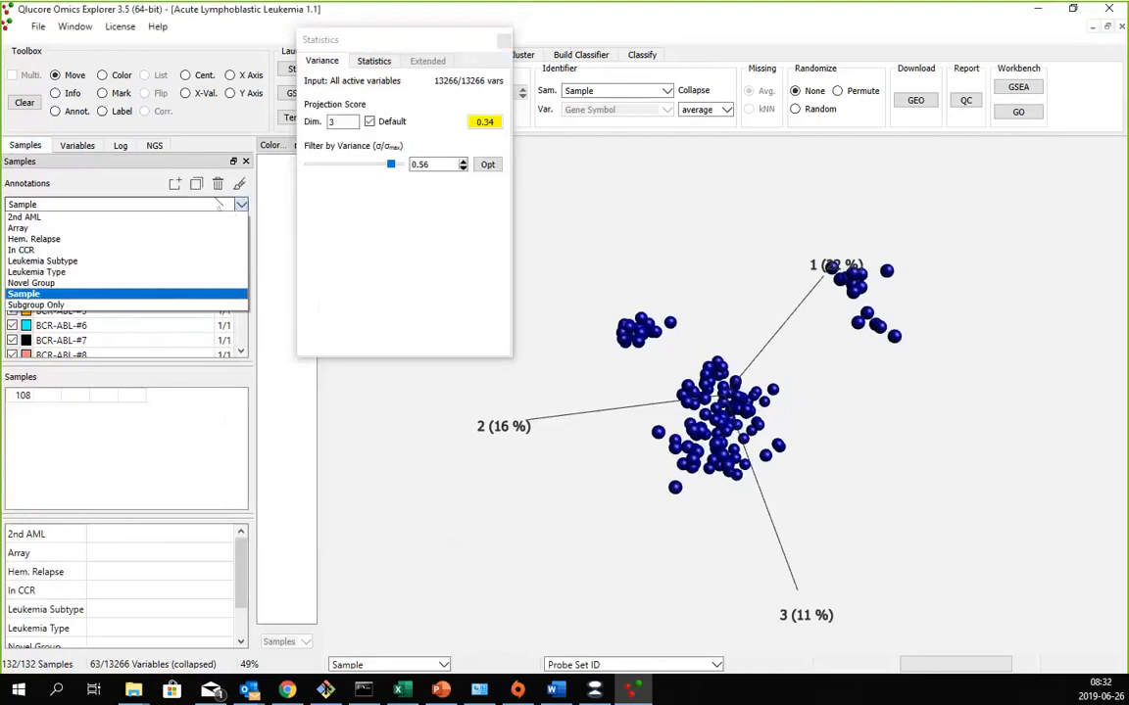
left_click(176, 184)
double_click(49, 204)
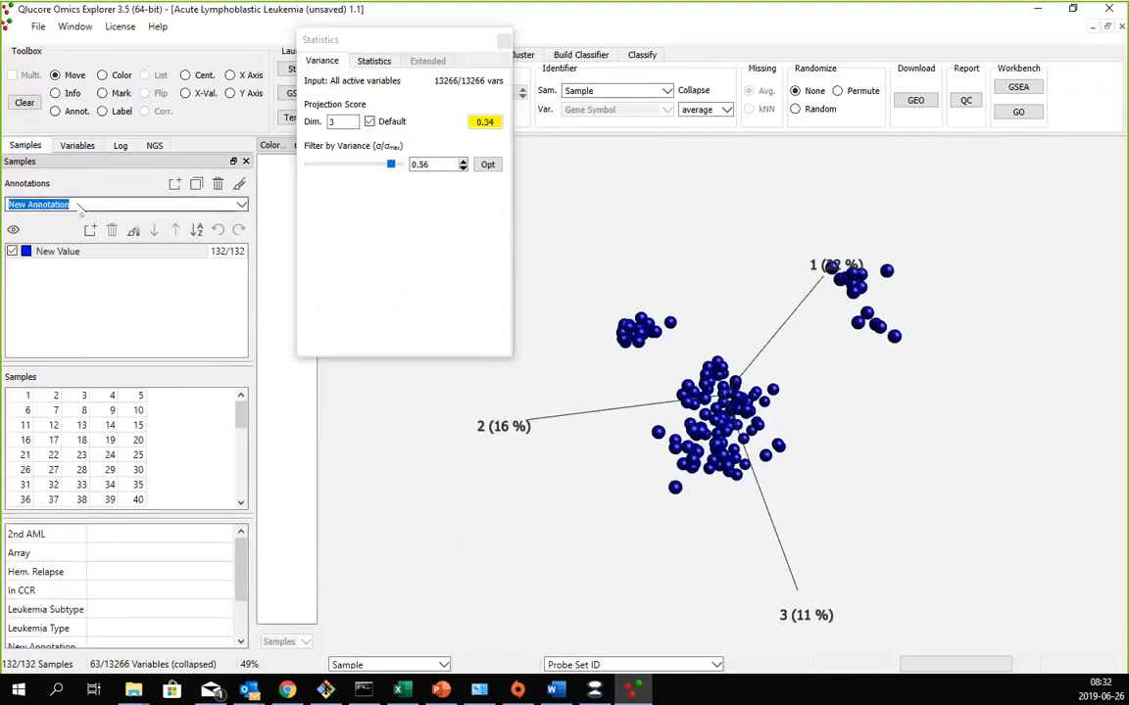
key("BackSpace")
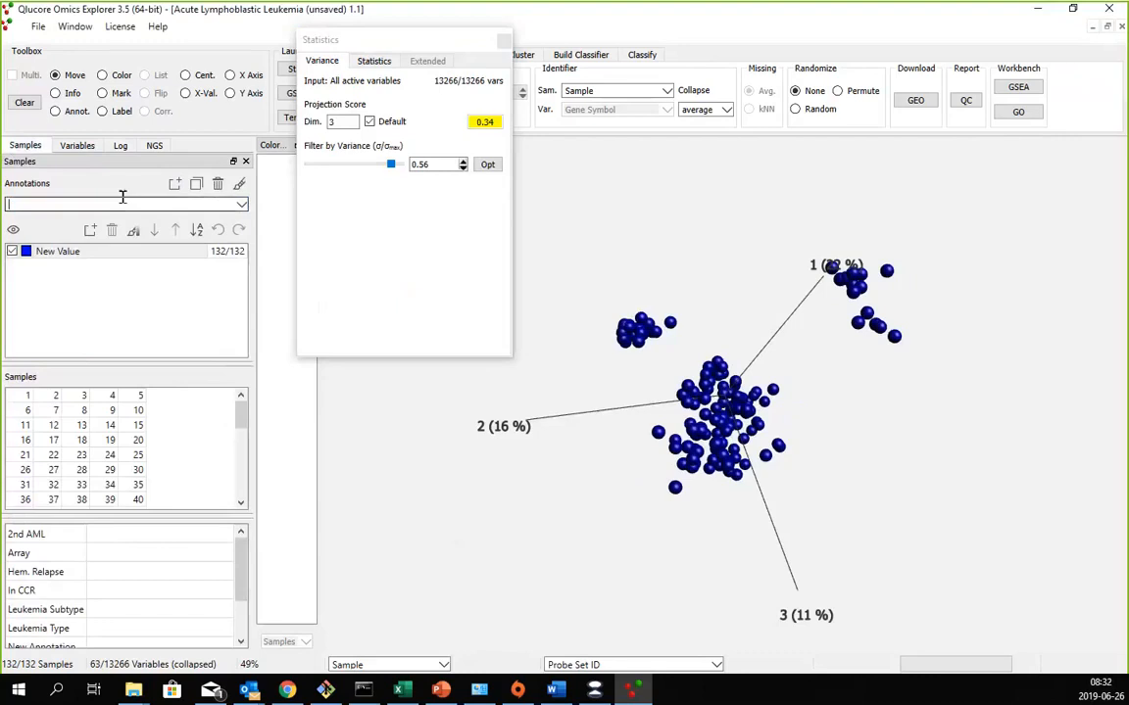
type("New potential sample groups")
key("Return")
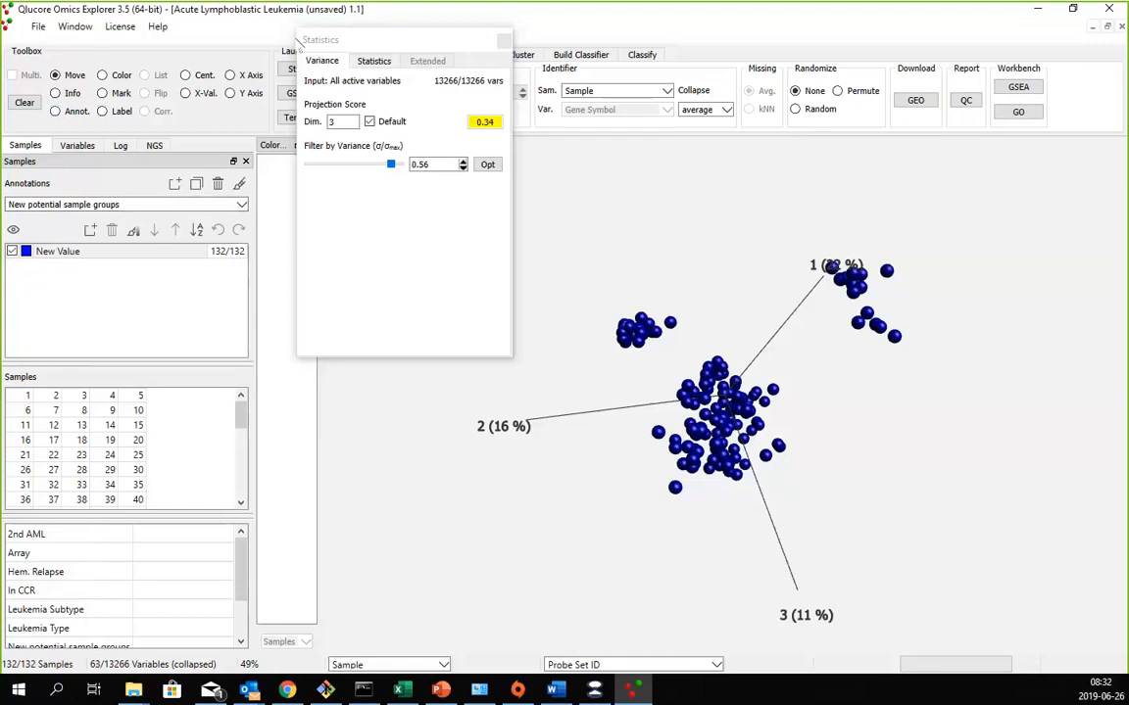
- Color the samples in the PCA plot by the "New potential sample groups" annotation
left_click_drag(296, 39, 227, 184)
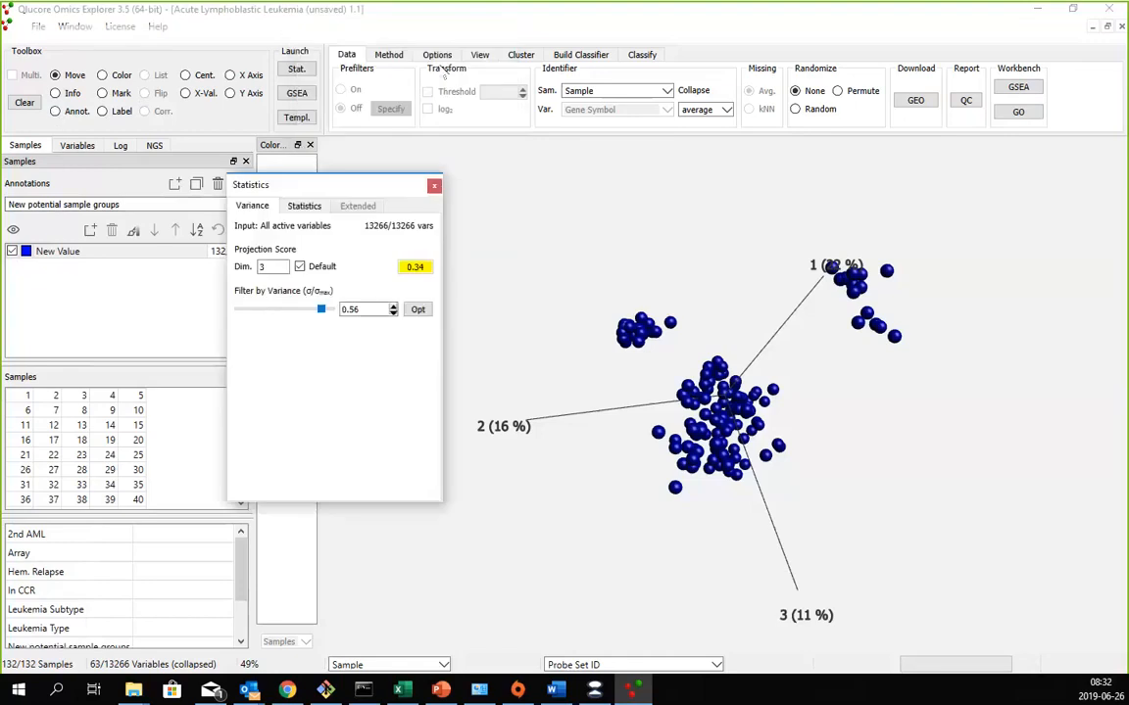
left_click(480, 55)
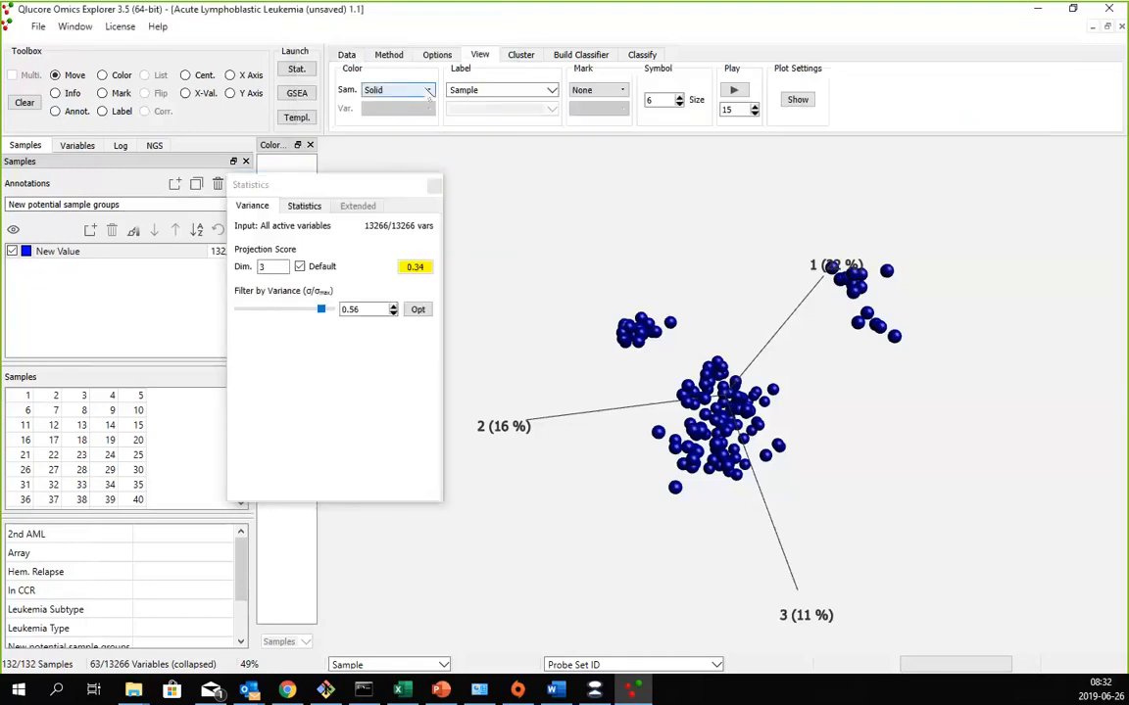
left_click(387, 89)
left_click(338, 188)
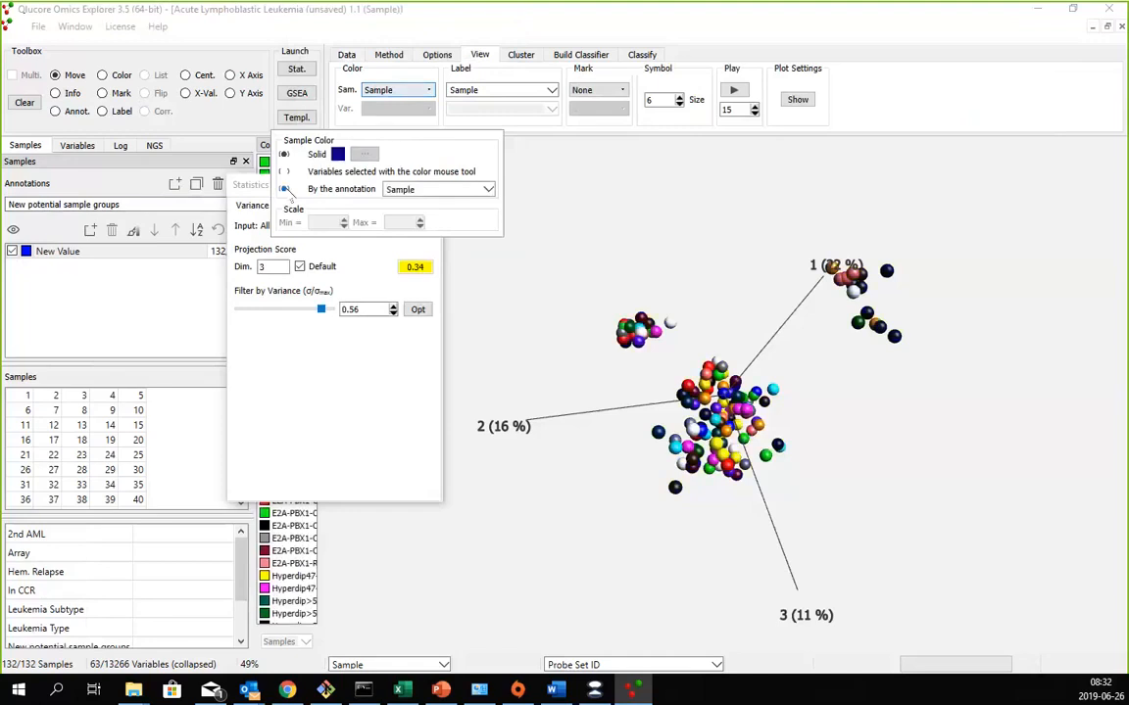
left_click(488, 189)
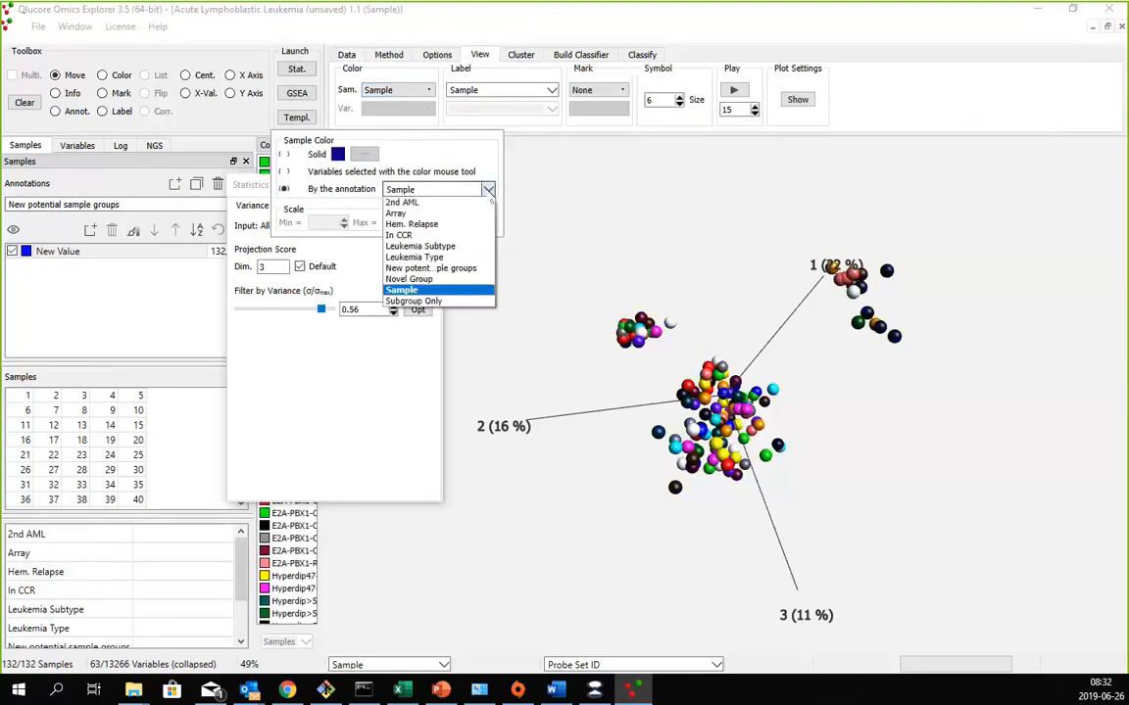
left_click(466, 269)
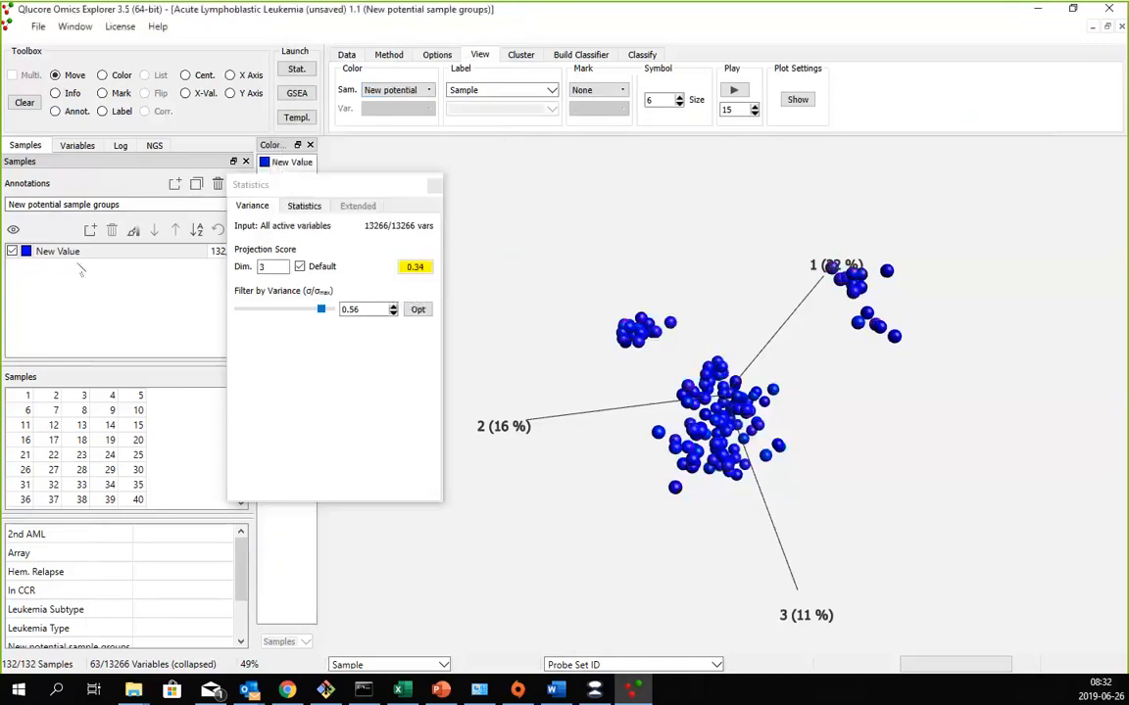
- Add two more values to the "New potential sample groups" annotation, keeping the Statistics window clear of the list
left_click_drag(282, 192, 406, 34)
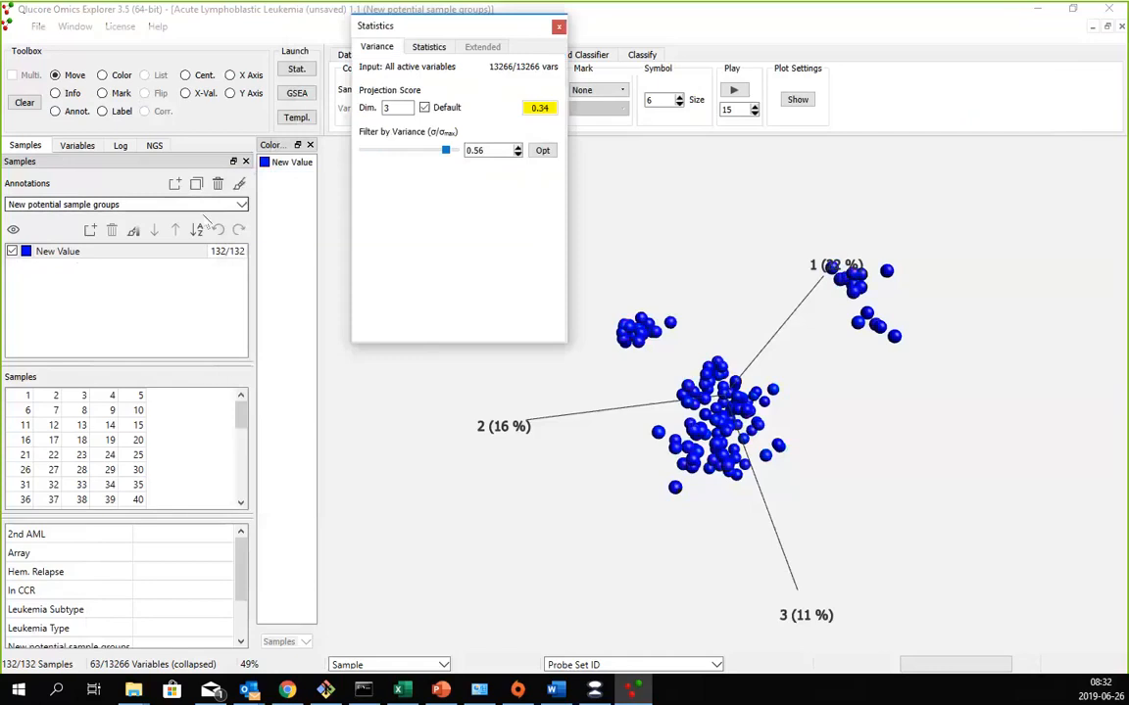
left_click(90, 229)
left_click(90, 229)
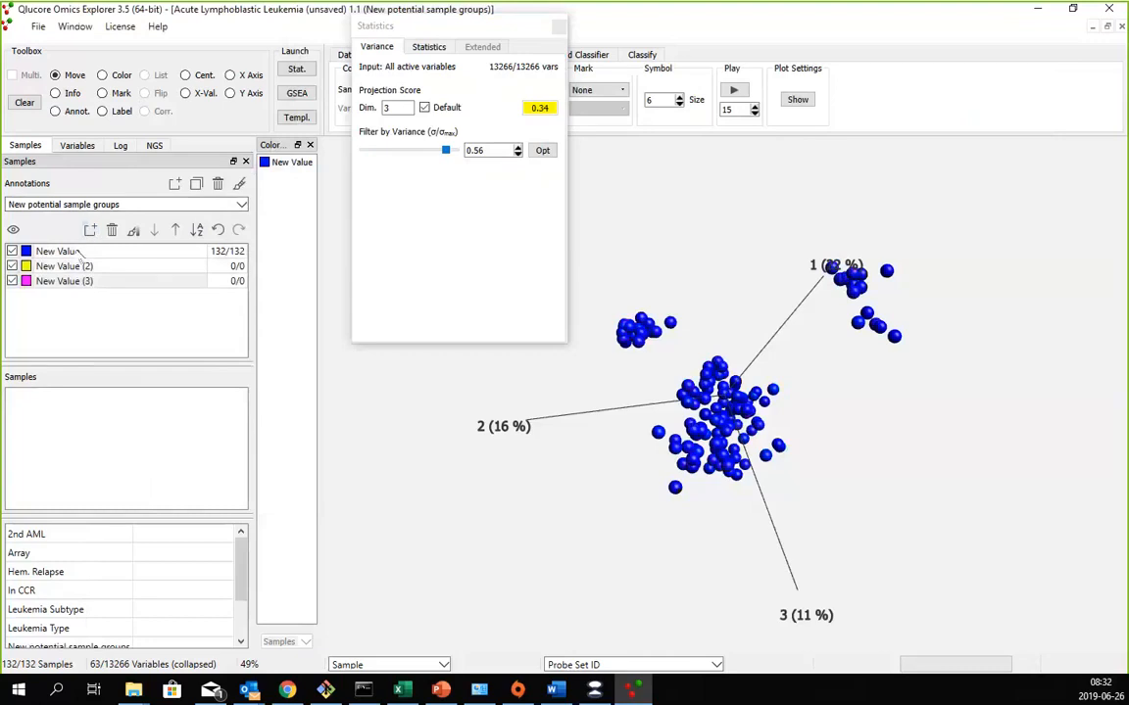
- Rename the three values of the "New potential sample groups" annotation to Group 1, Group 2 and Group 3
left_click(75, 251)
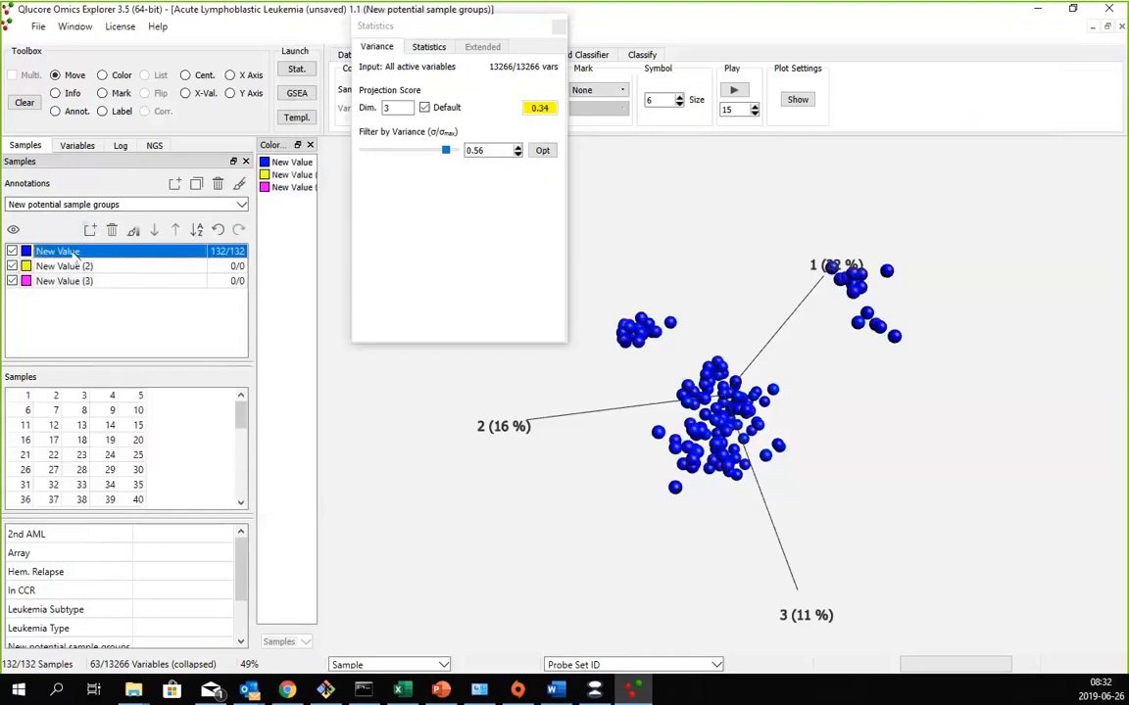
double_click(68, 251)
type("Gr")
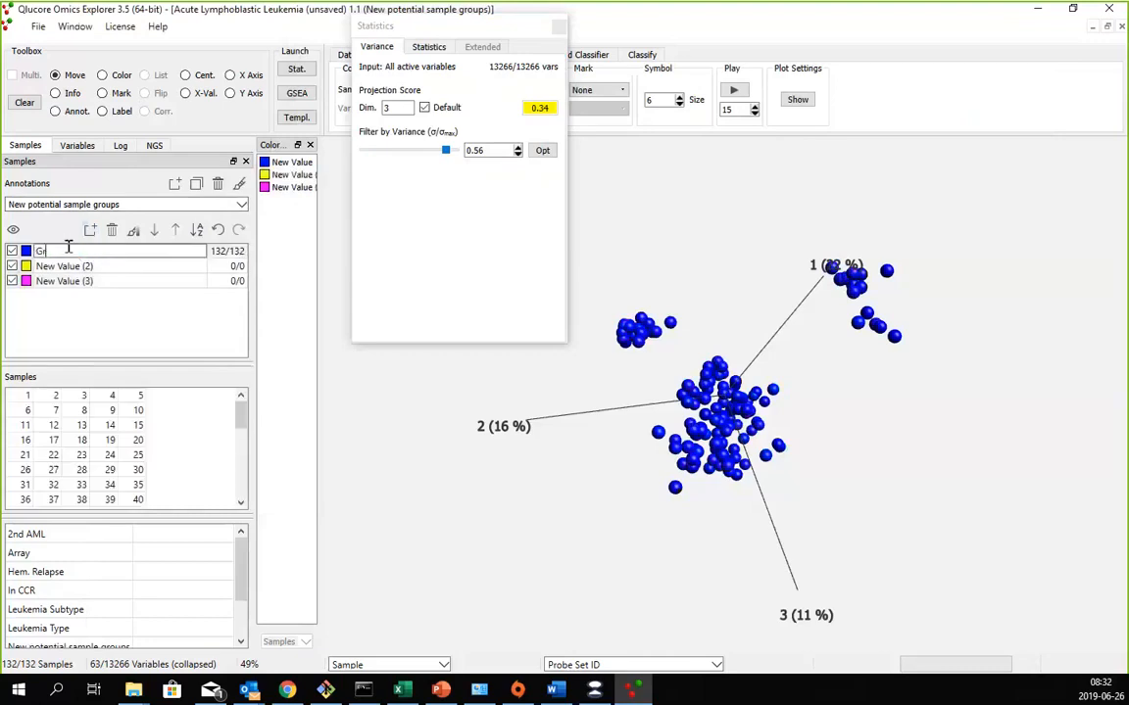
type("oup 1")
key("Return")
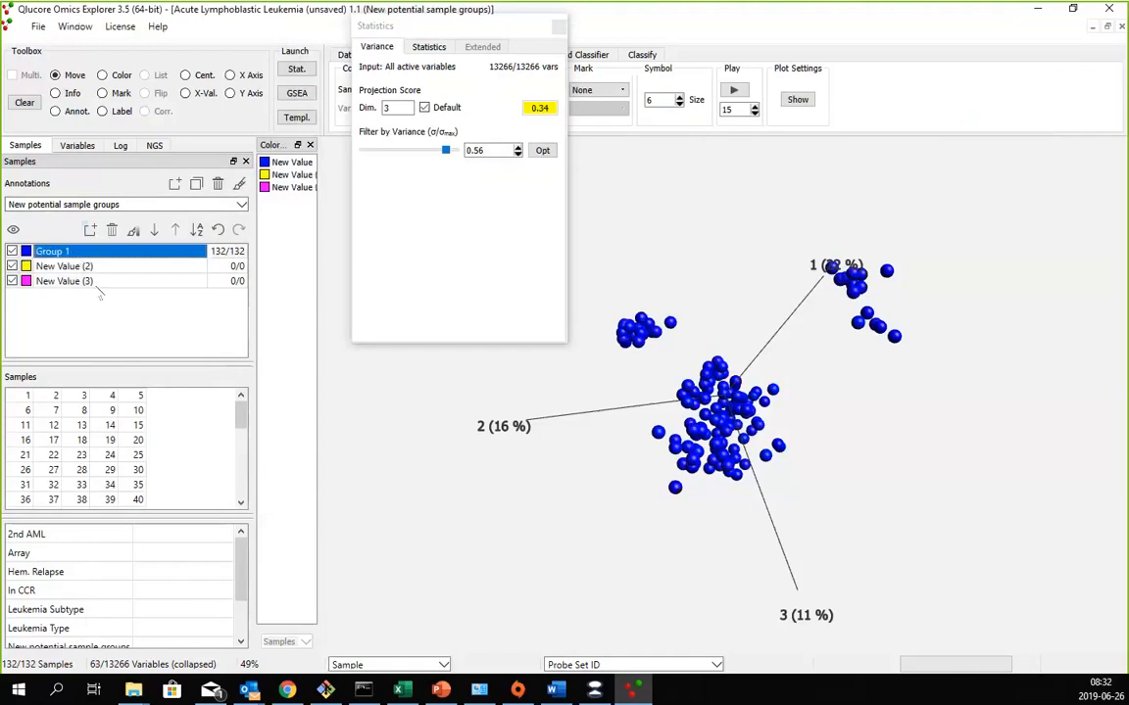
left_click(75, 269)
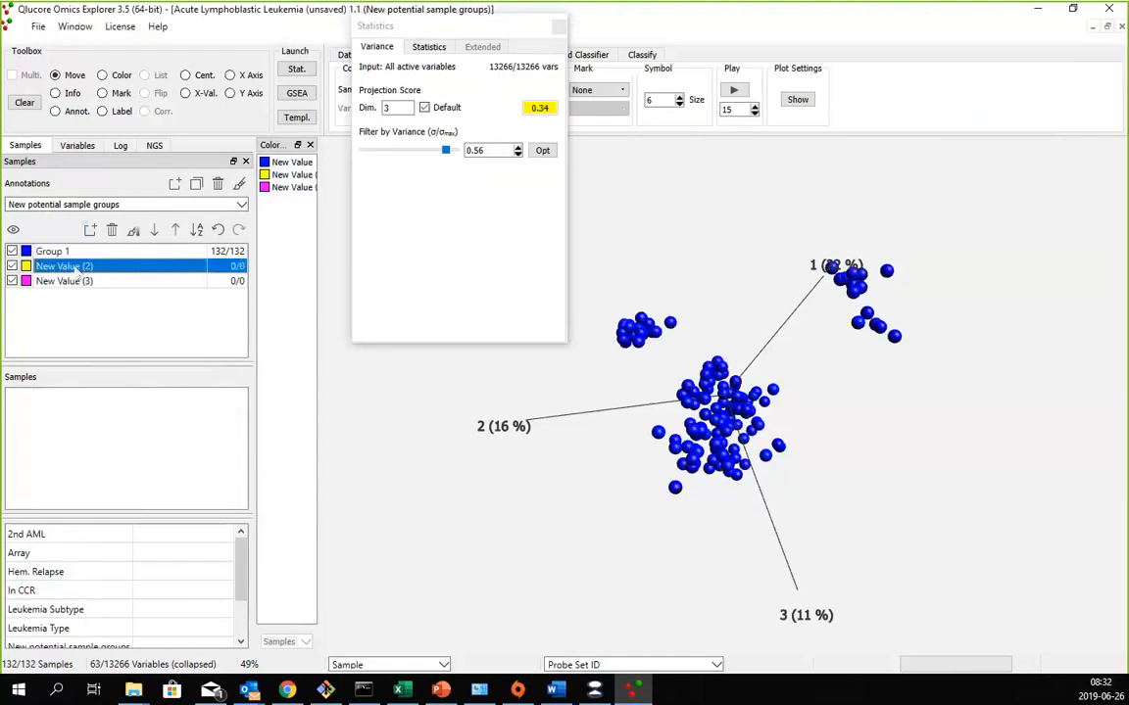
double_click(73, 268)
type("roup 2")
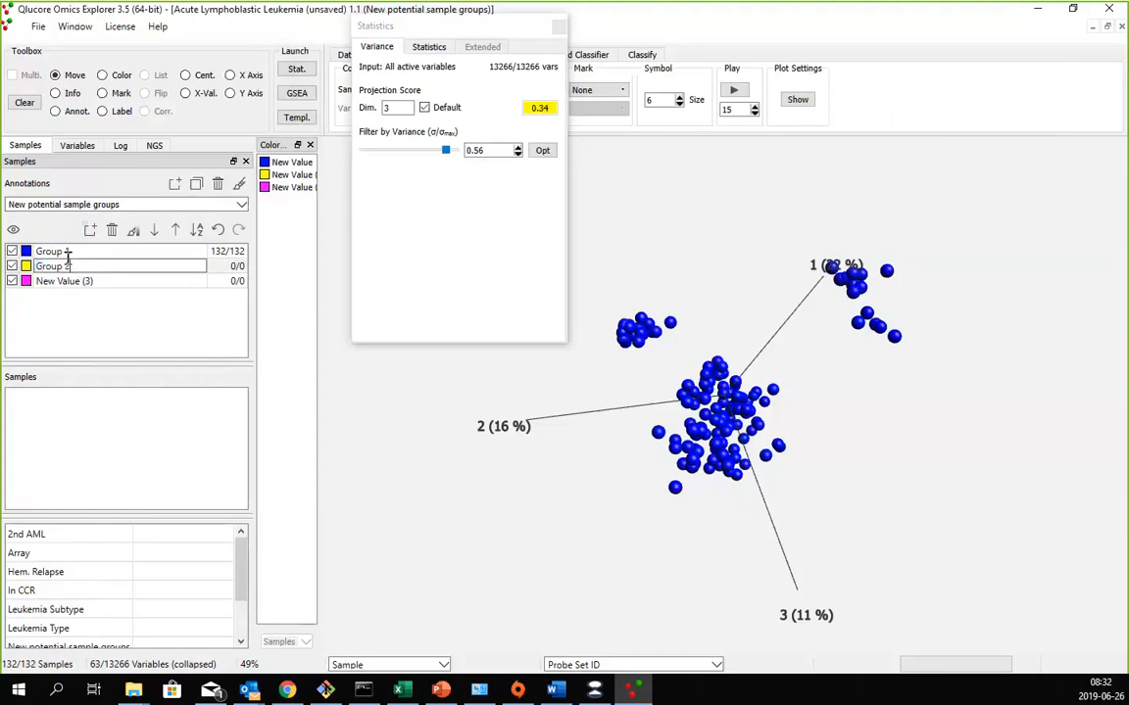
key("Return")
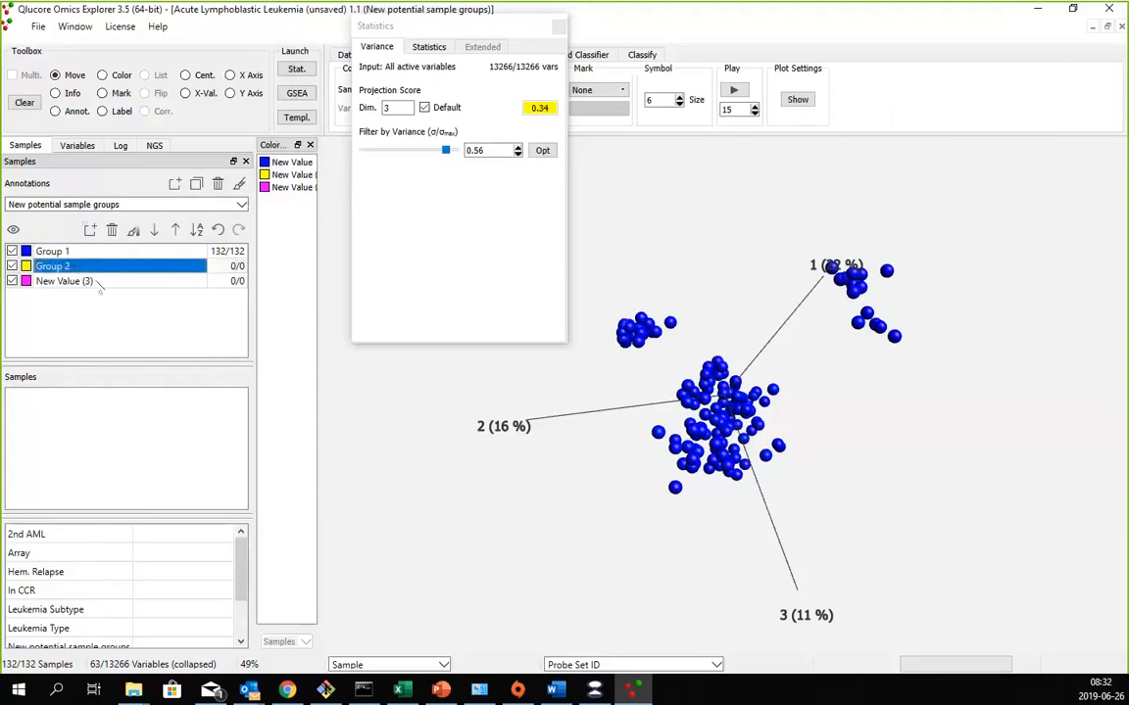
double_click(95, 279)
type("Group 3")
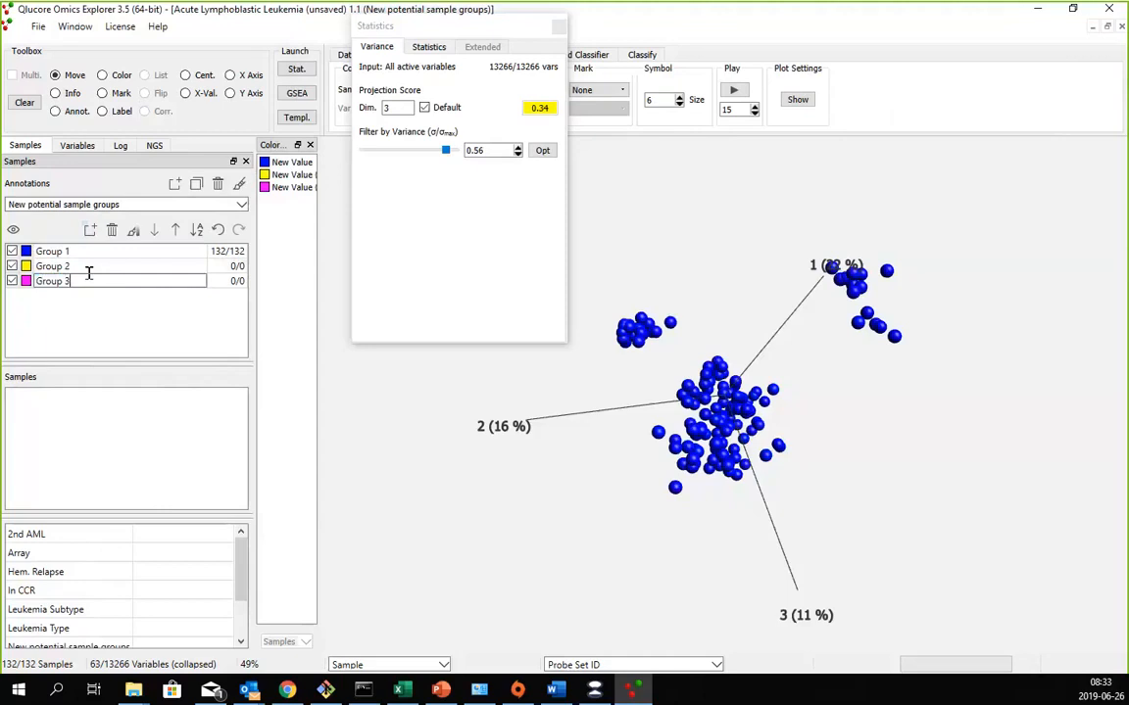
key("Return")
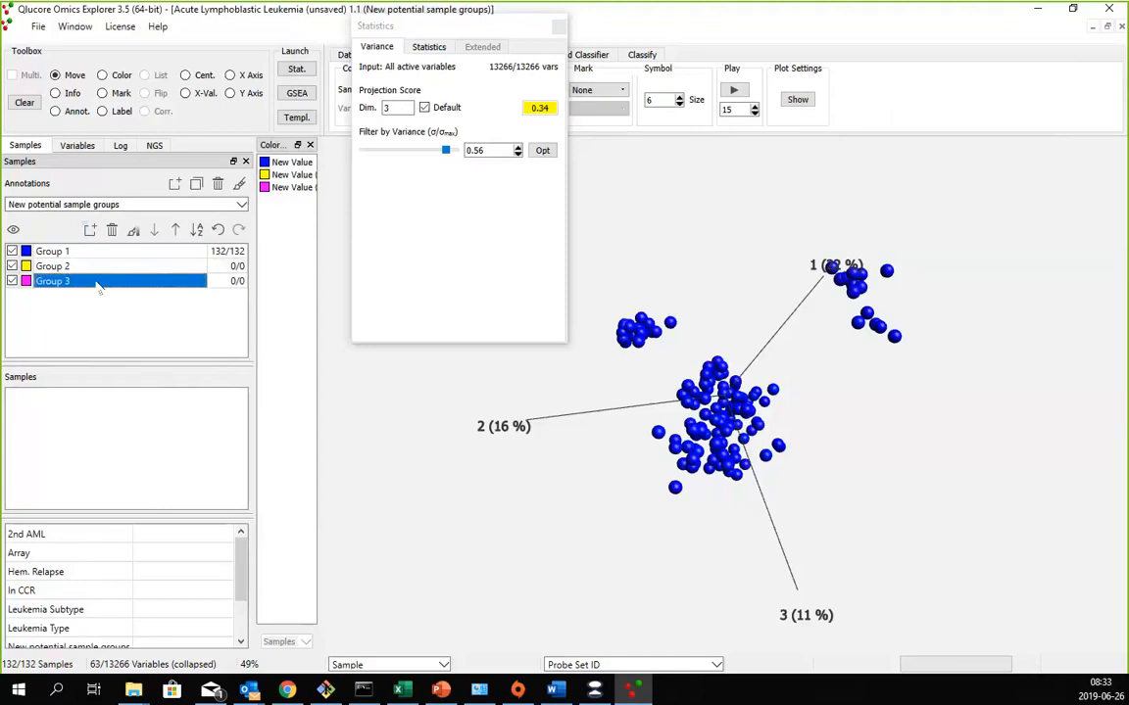
- Annotate multiple samples in the PCA plot, assigning the small separate cluster near axis 2 to Group 2 and the cluster at axis 1 to Group 3
left_click(55, 110)
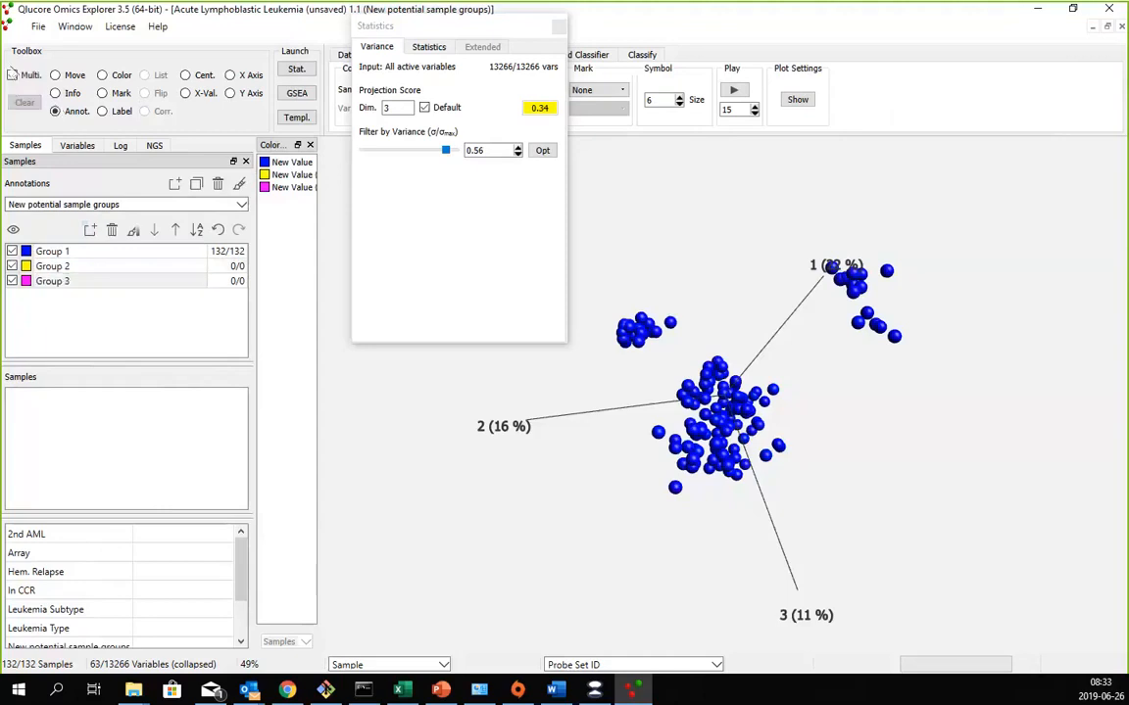
double_click(47, 267)
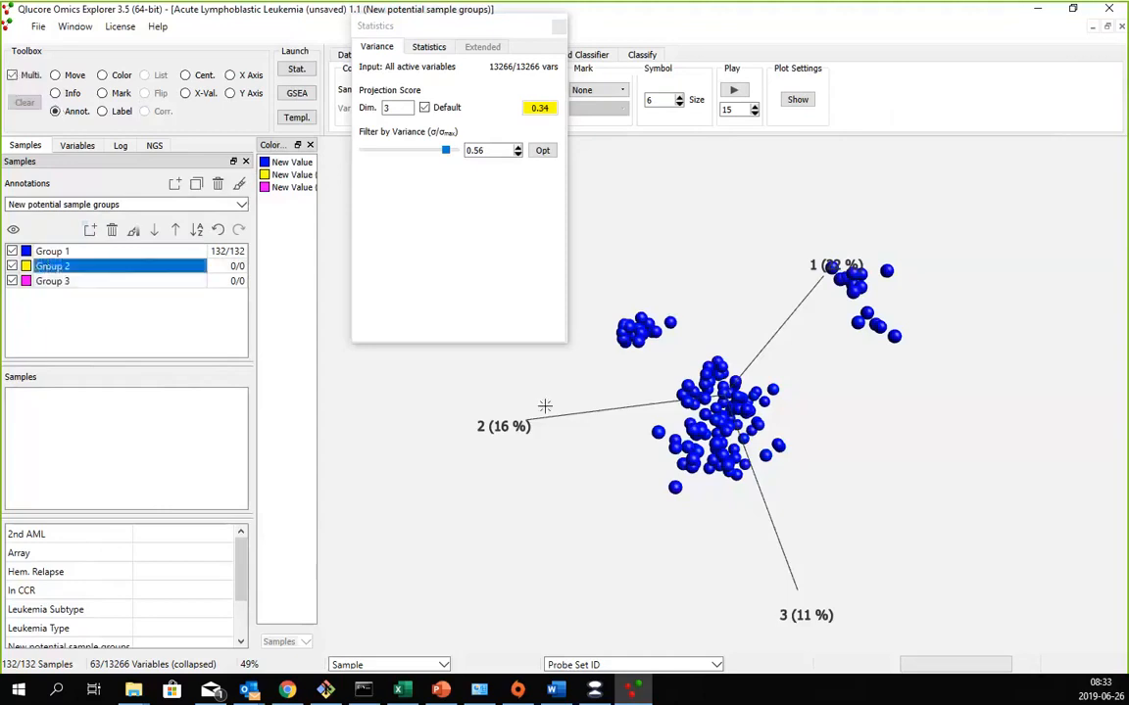
mouse_move(610, 303)
left_mouse_down()
mouse_move(651, 271)
mouse_move(688, 322)
mouse_move(587, 356)
mouse_move(609, 304)
left_mouse_up()
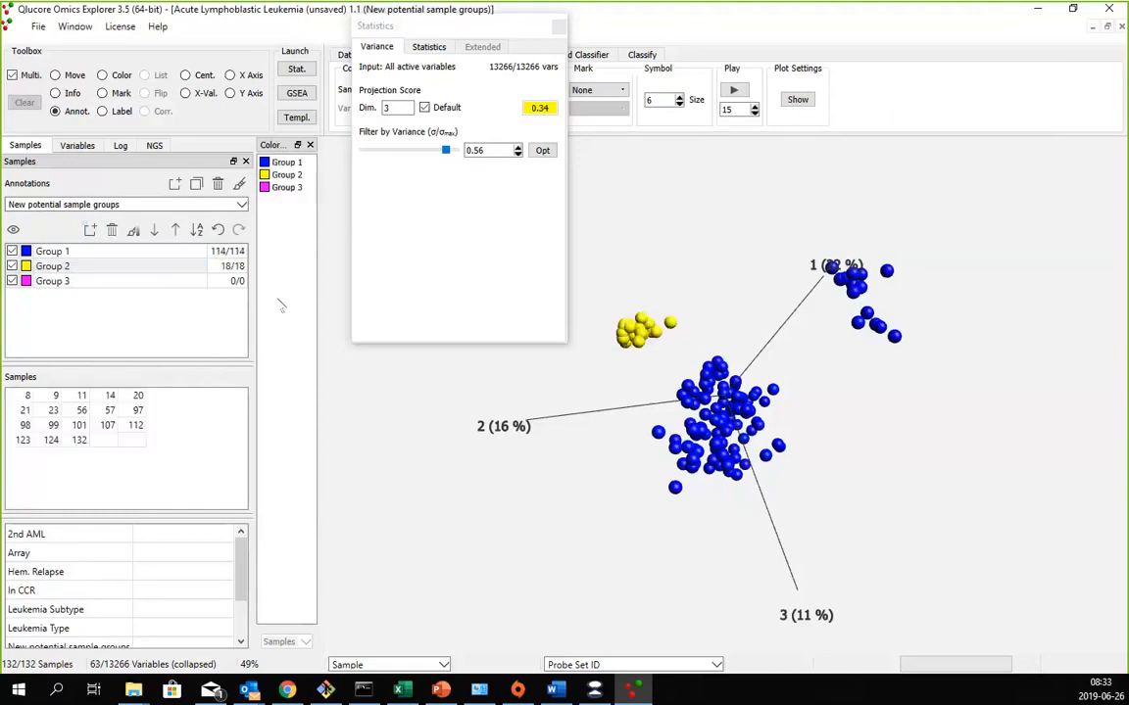
left_click(108, 281)
mouse_move(786, 241)
left_mouse_down()
mouse_move(957, 272)
mouse_move(895, 353)
mouse_move(763, 267)
mouse_move(789, 243)
left_mouse_up()
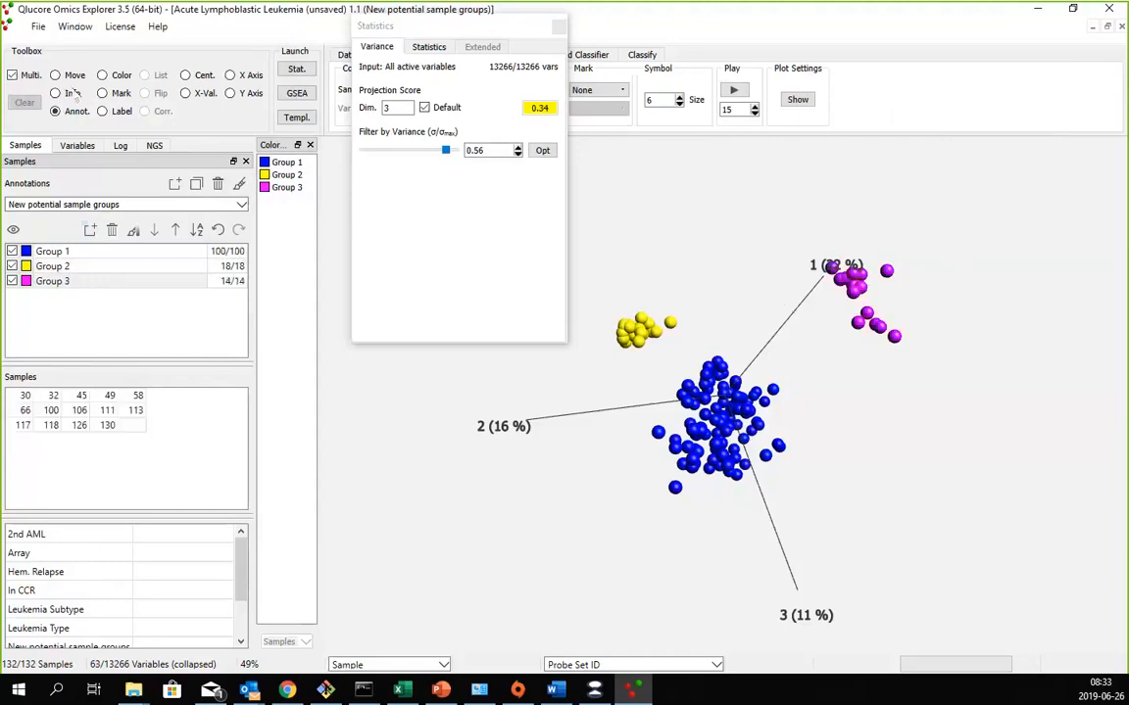
left_click(55, 75)
left_click_drag(569, 437, 705, 496)
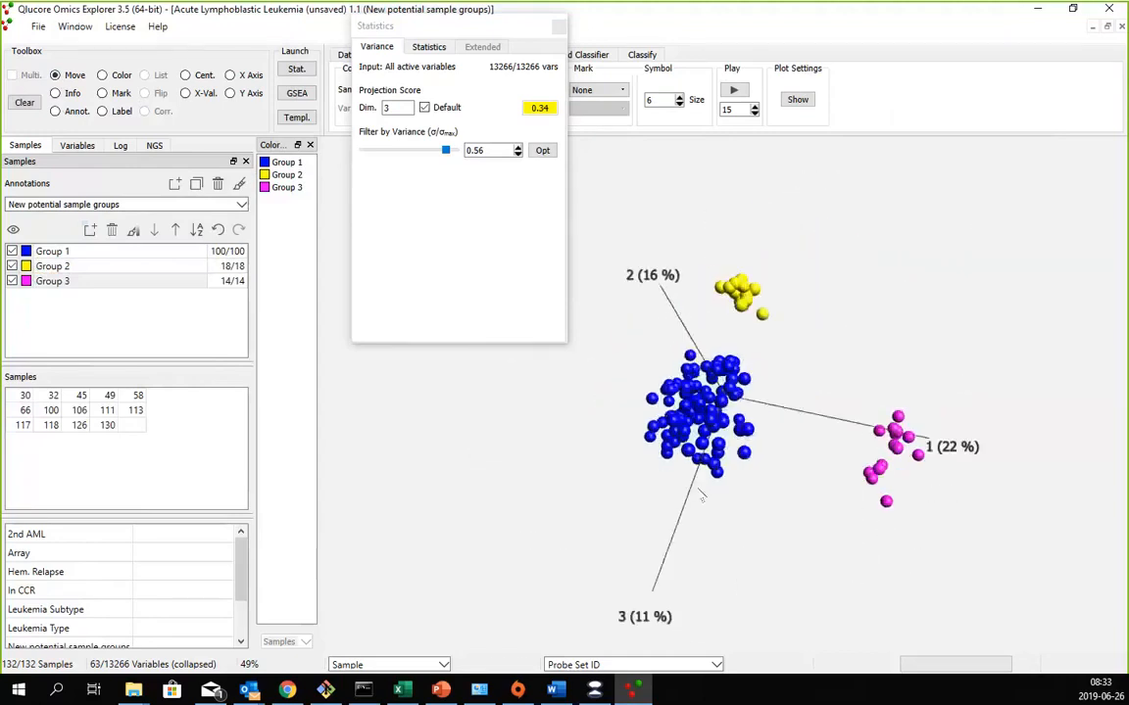
- Start a new log point in testlog2.qclog and agree to save the edited data frame
left_click(116, 146)
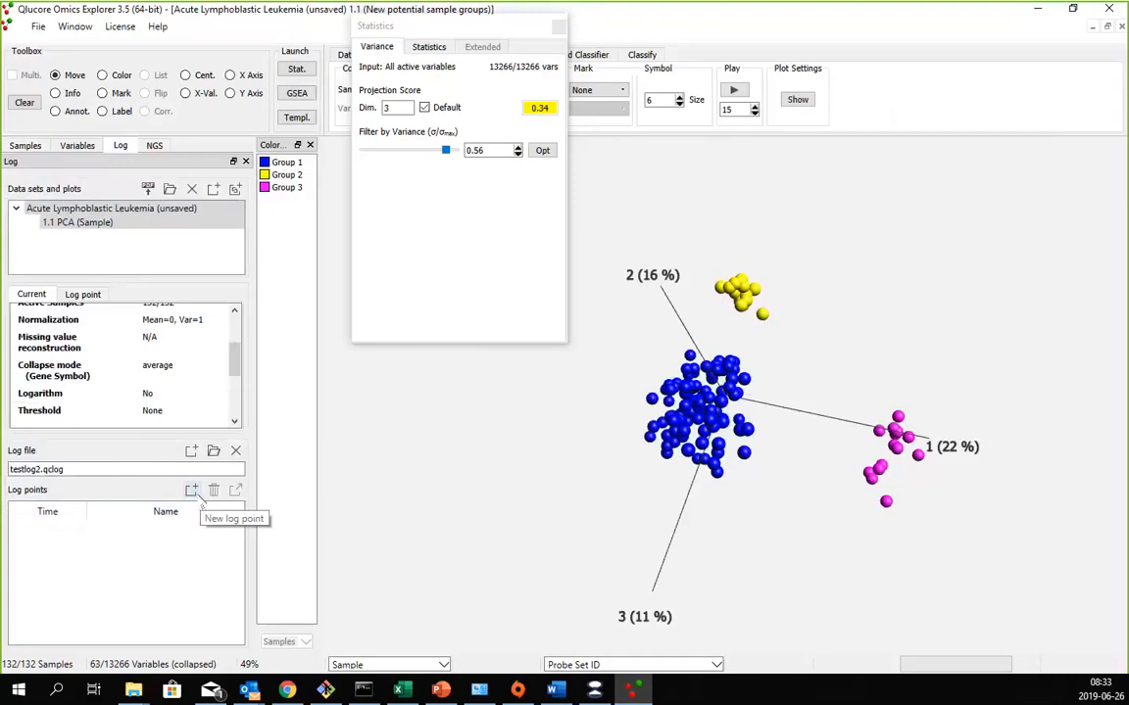
left_click(197, 495)
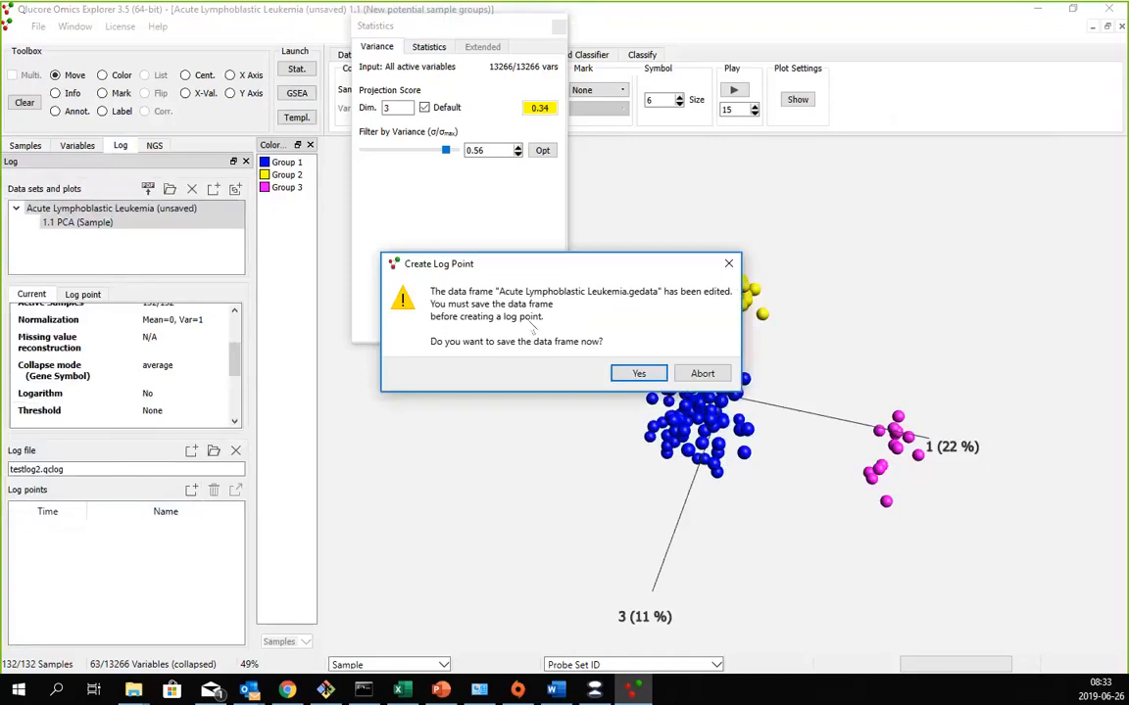
left_click(637, 374)
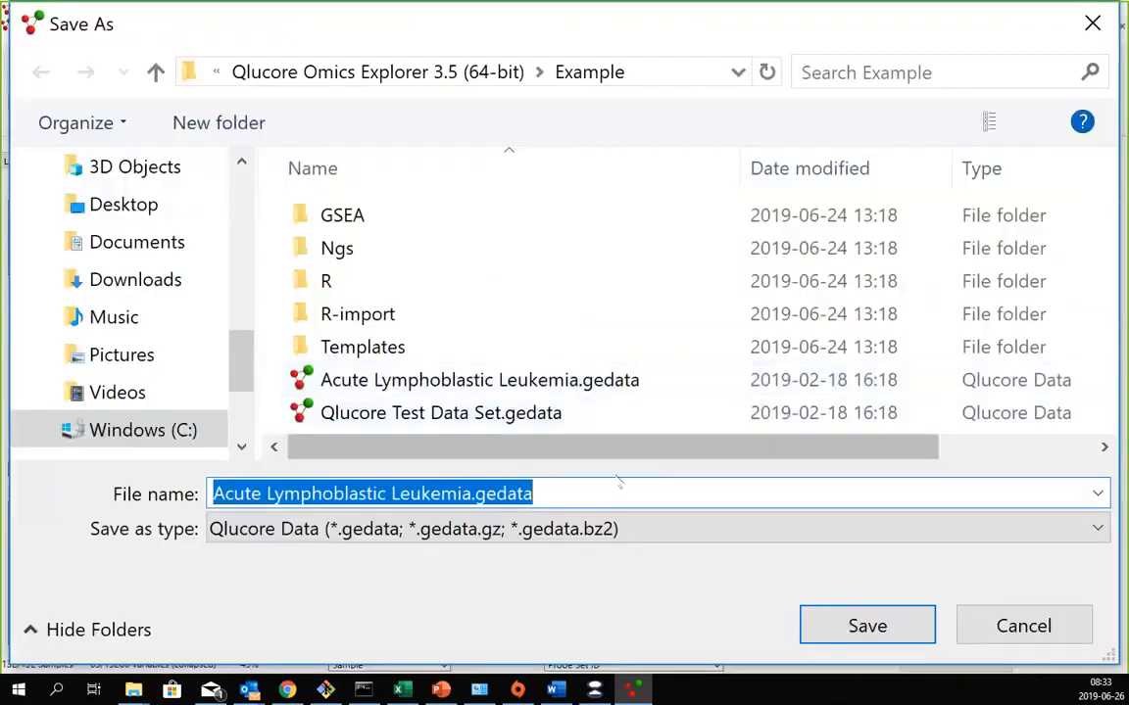
- Try to save the data frame over Acute Lymphoblastic Leukemia.gedata in the Example folder
left_click(540, 392)
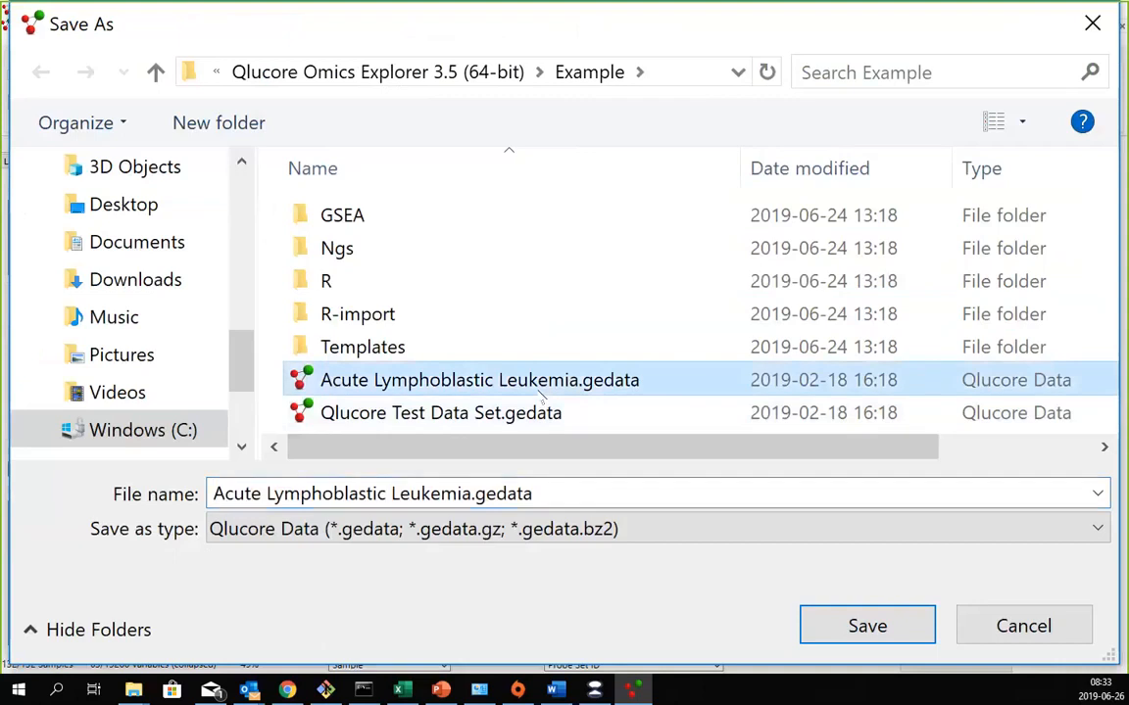
double_click(540, 392)
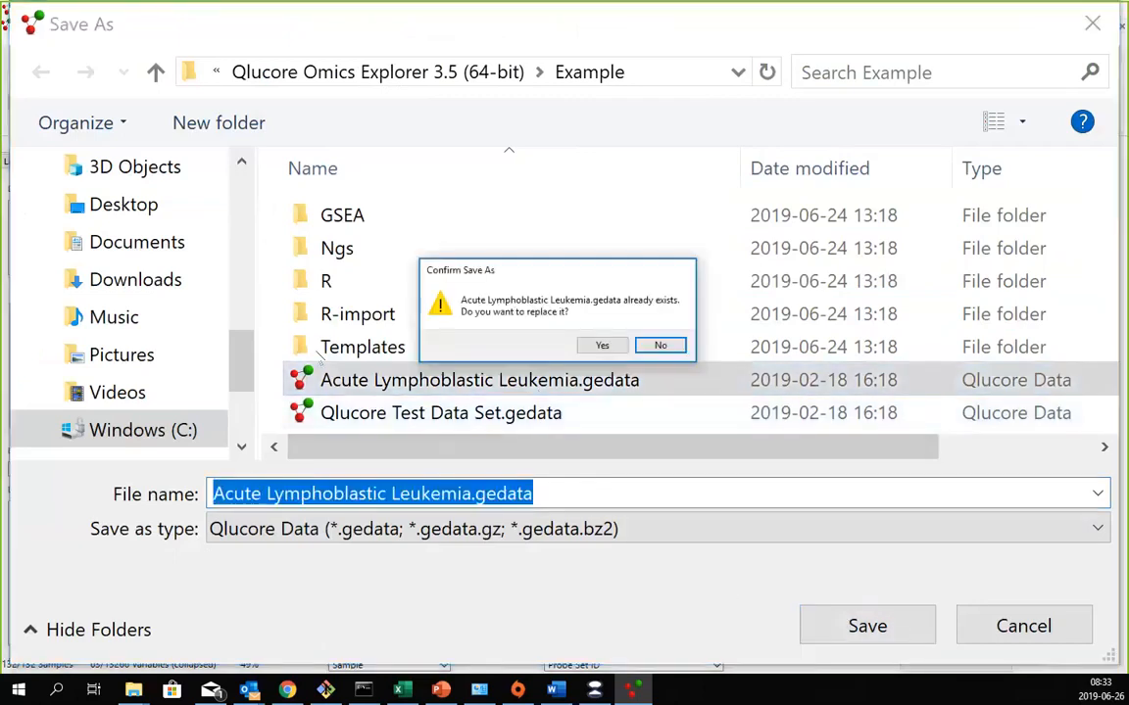
left_click(606, 346)
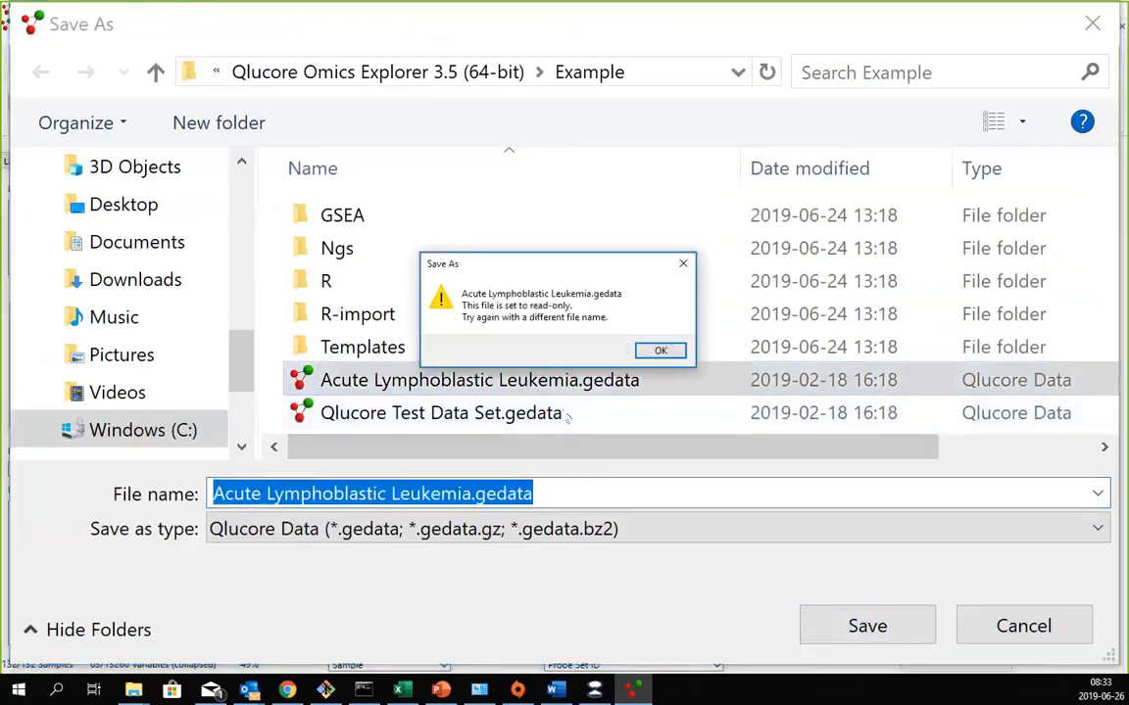
left_click(656, 350)
- Save the data frame as Acute Lymphoblastic Leukemia.gedata in the tmp folder on drive C, replacing the existing file
scroll(108, 390, "down", 1)
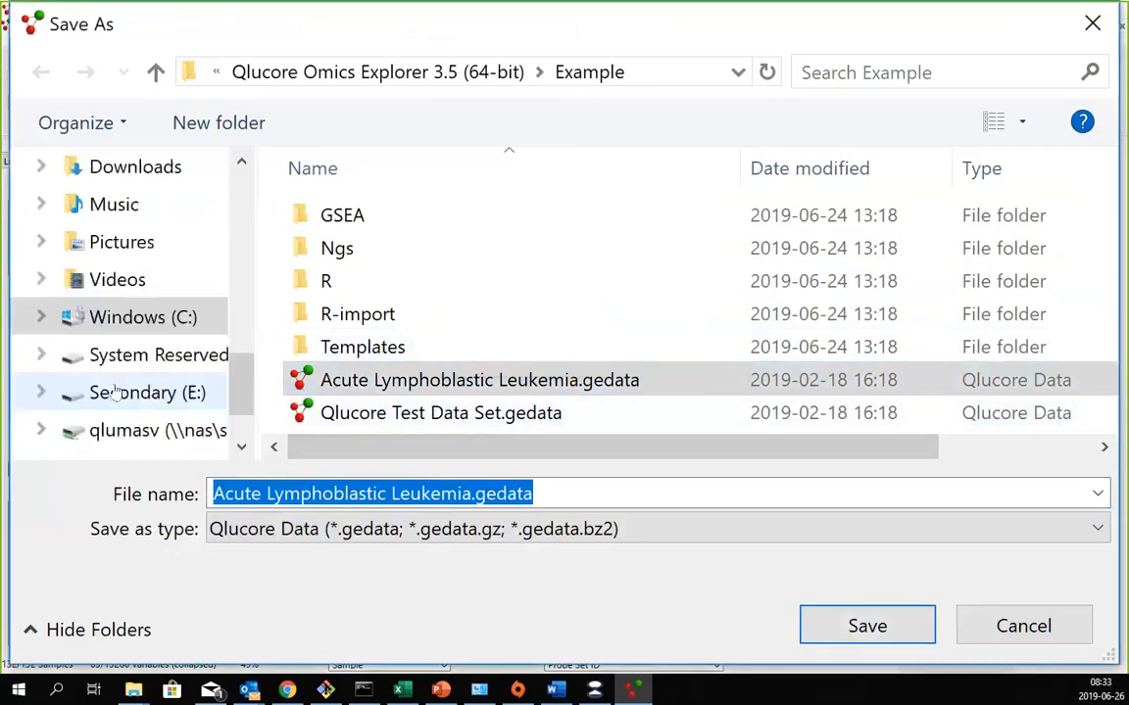
left_click(138, 319)
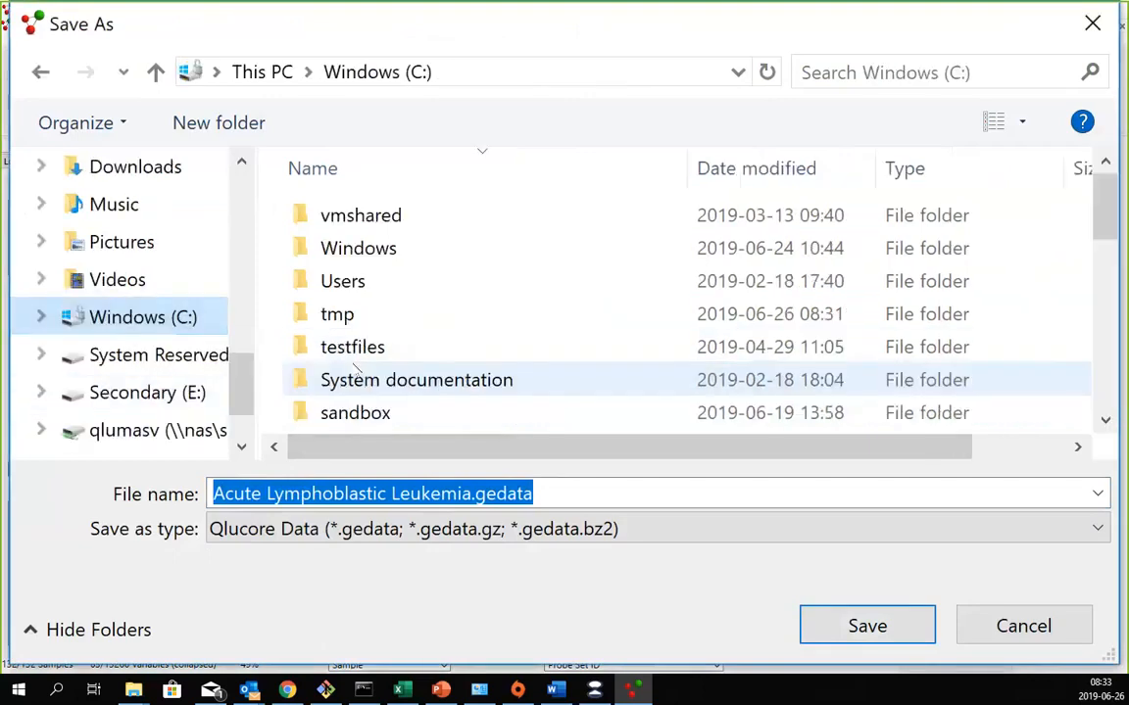
double_click(338, 313)
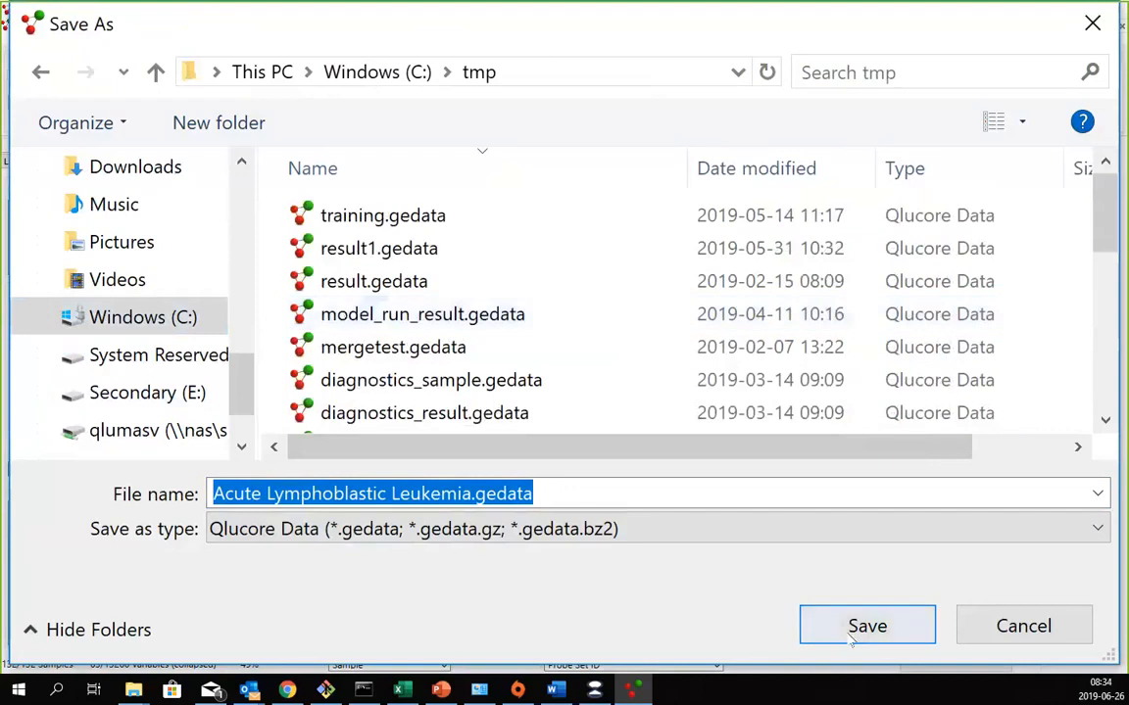
left_click(855, 635)
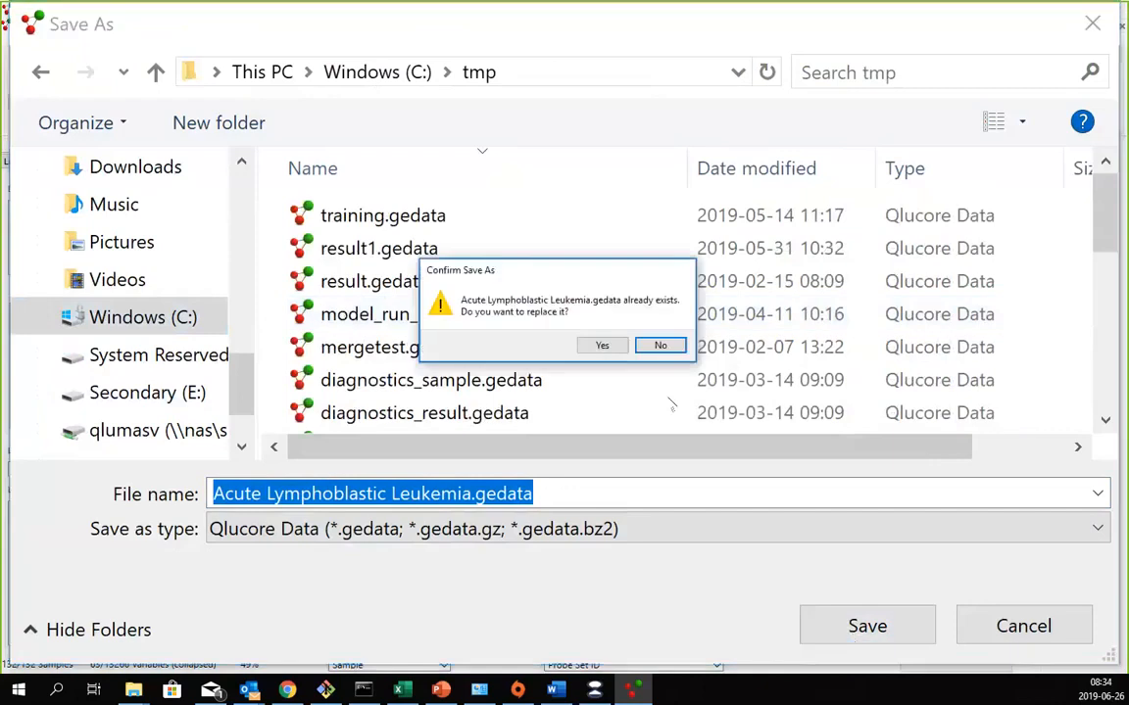
left_click(602, 346)
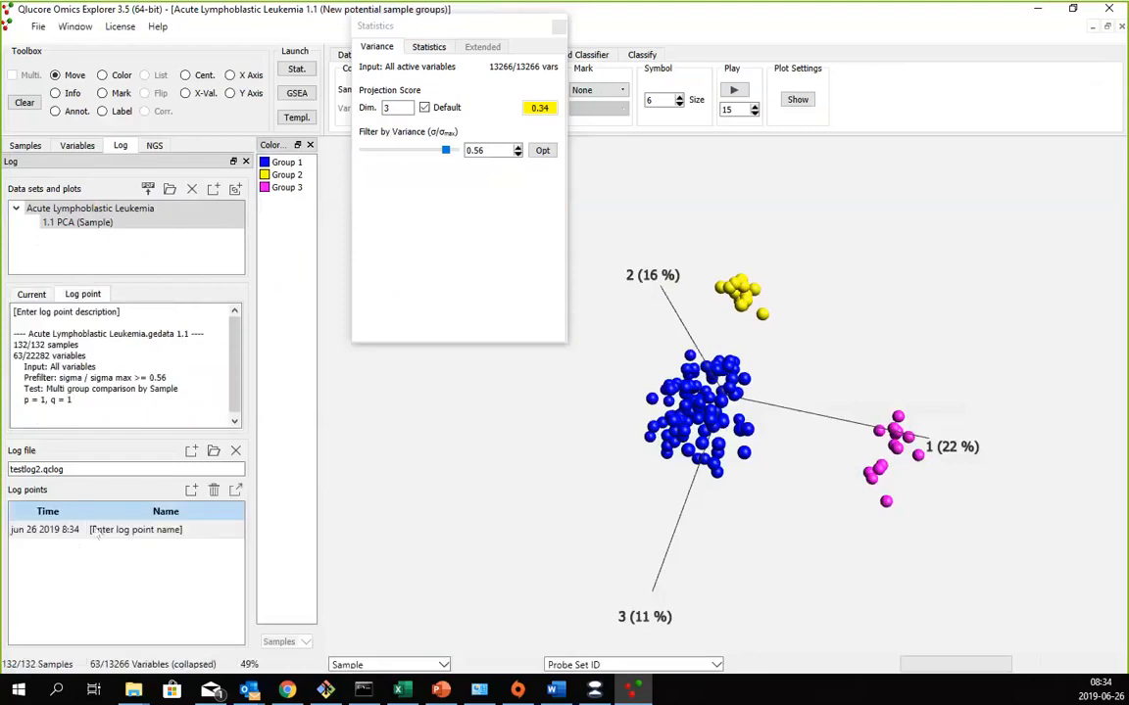
- Name the new log point "My three potential groups"
left_click(101, 531)
left_click(101, 531)
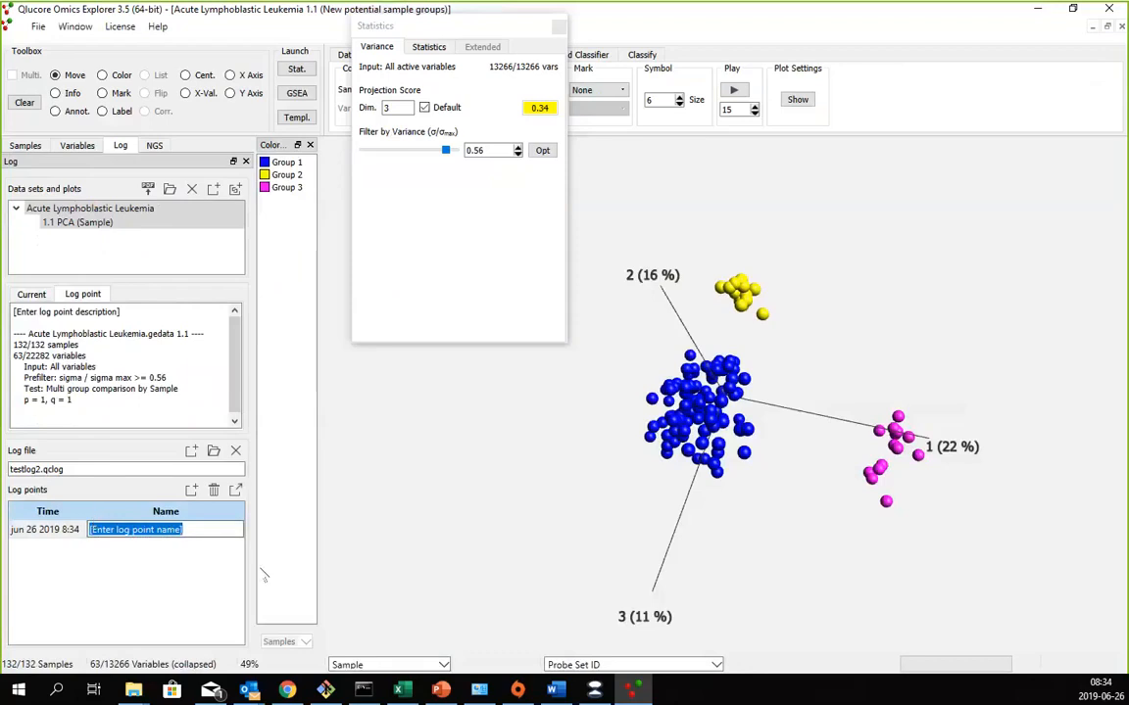
type("My three")
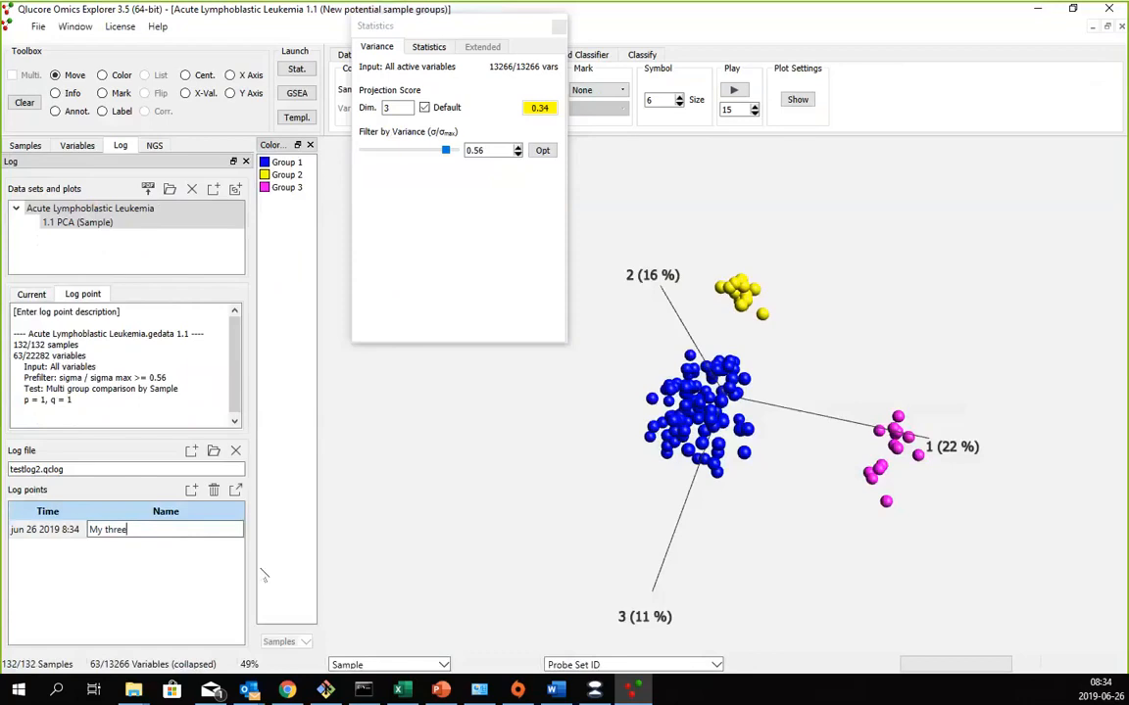
type(" potential groups")
key("Return")
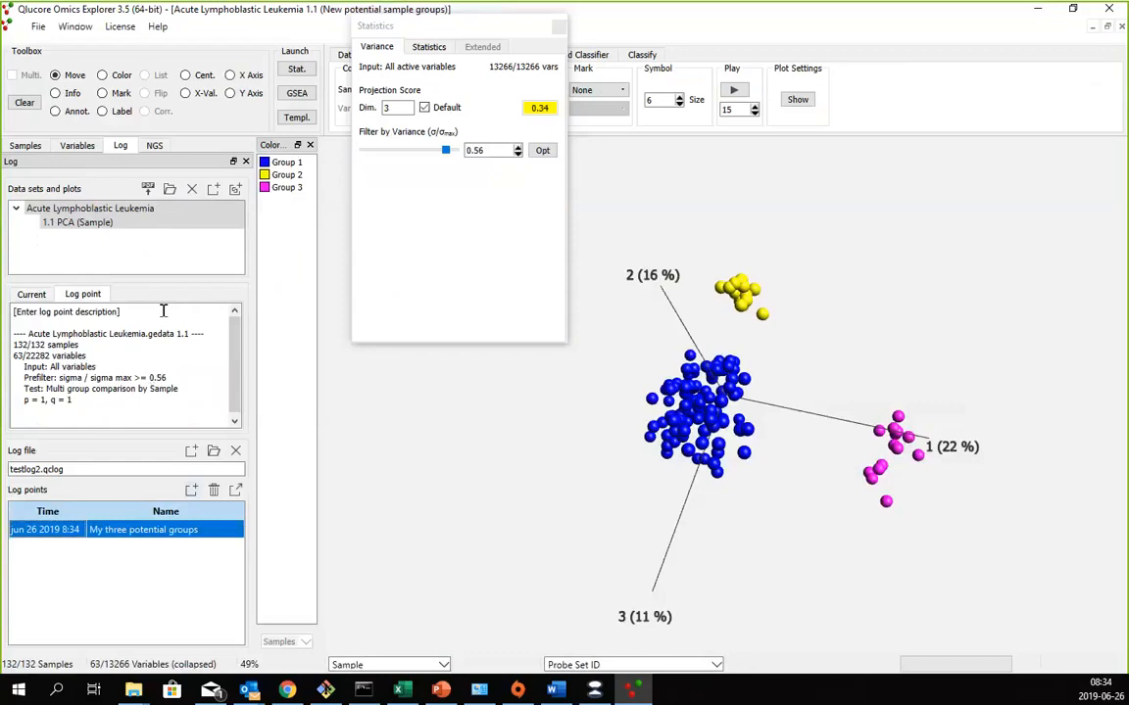
- Replace the log point's description placeholder with "Today I found three potential groups in the data. Should be investigated!"
left_click_drag(147, 310, 12, 310)
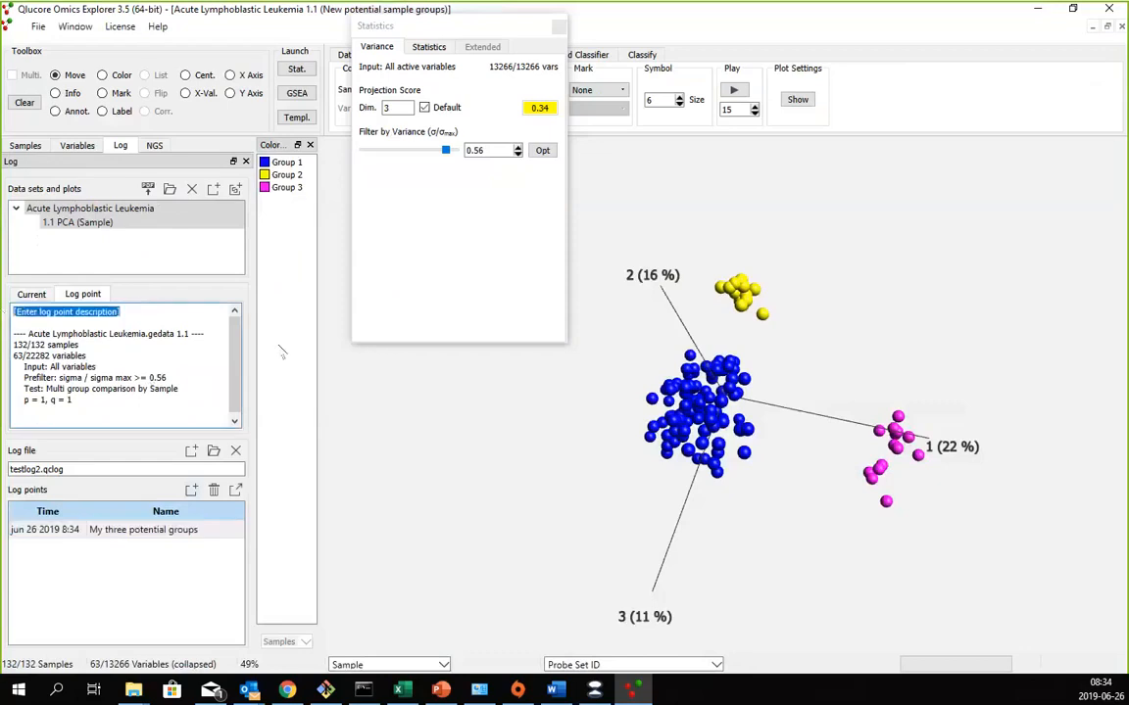
type("To")
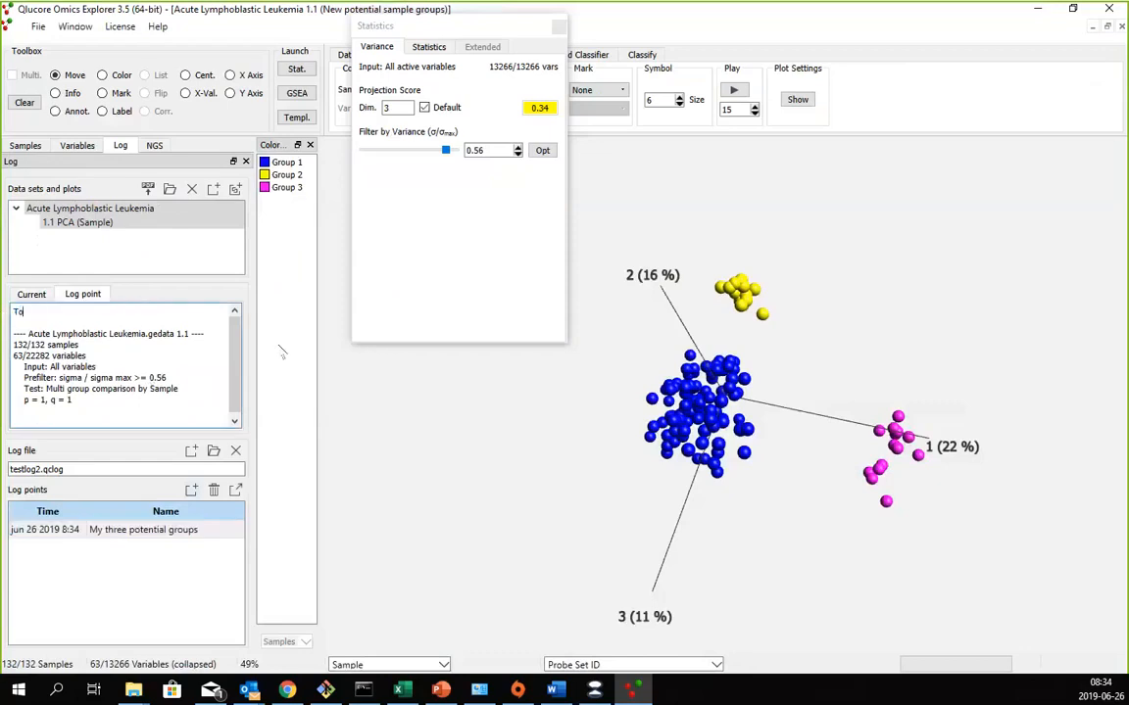
type("day I found three potential groups in the d")
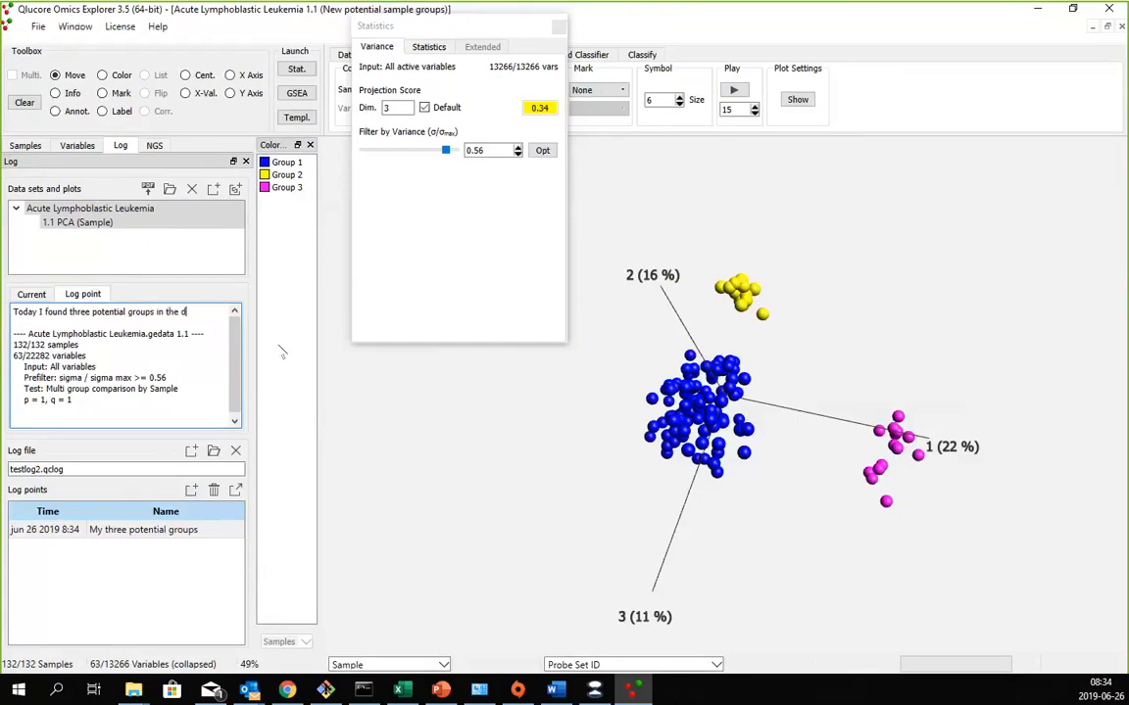
type("ata. Should")
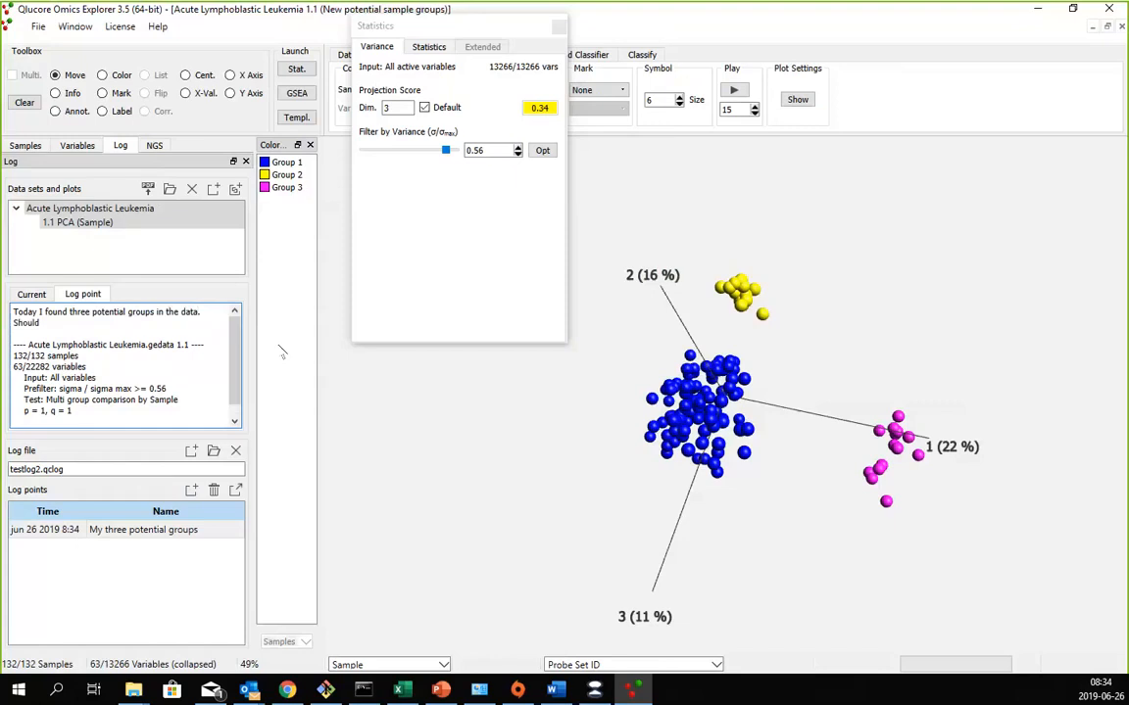
type(" be investigated!")
left_click(108, 529)
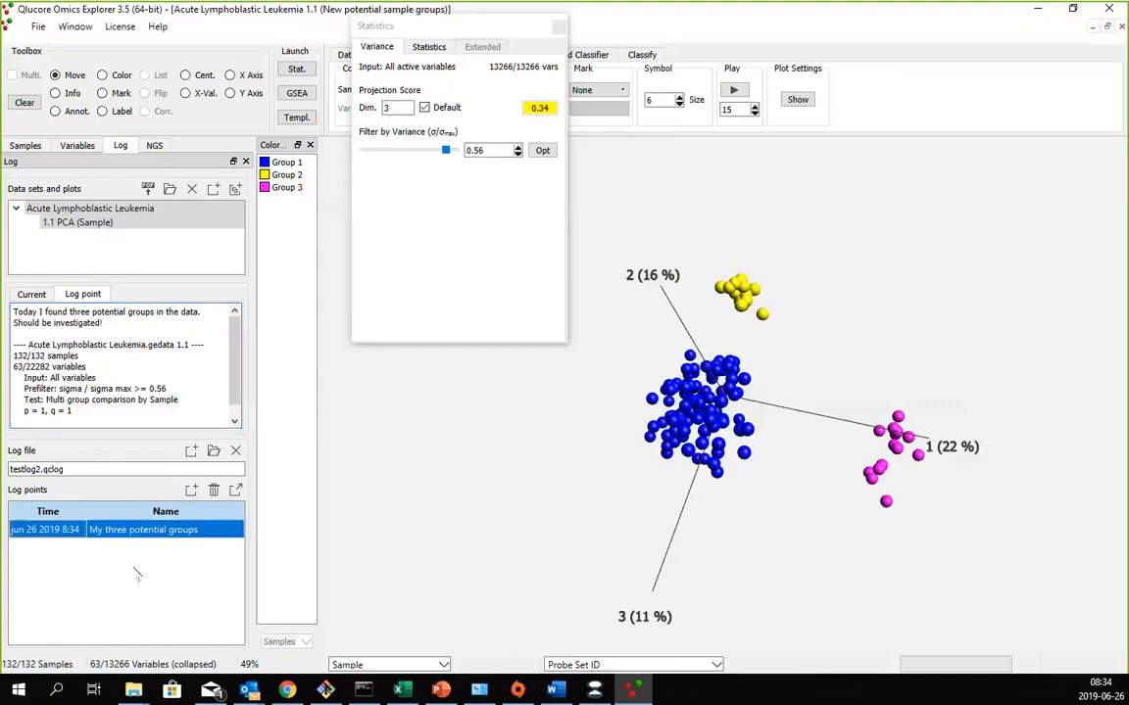
- Close the Acute Lymphoblastic Leukemia plot and open the Qlucore Test Data Set example file
mouse_move(95, 471)
mouse_move(588, 471)
left_mouse_down()
mouse_move(551, 512)
mouse_move(559, 530)
mouse_move(590, 491)
left_mouse_up()
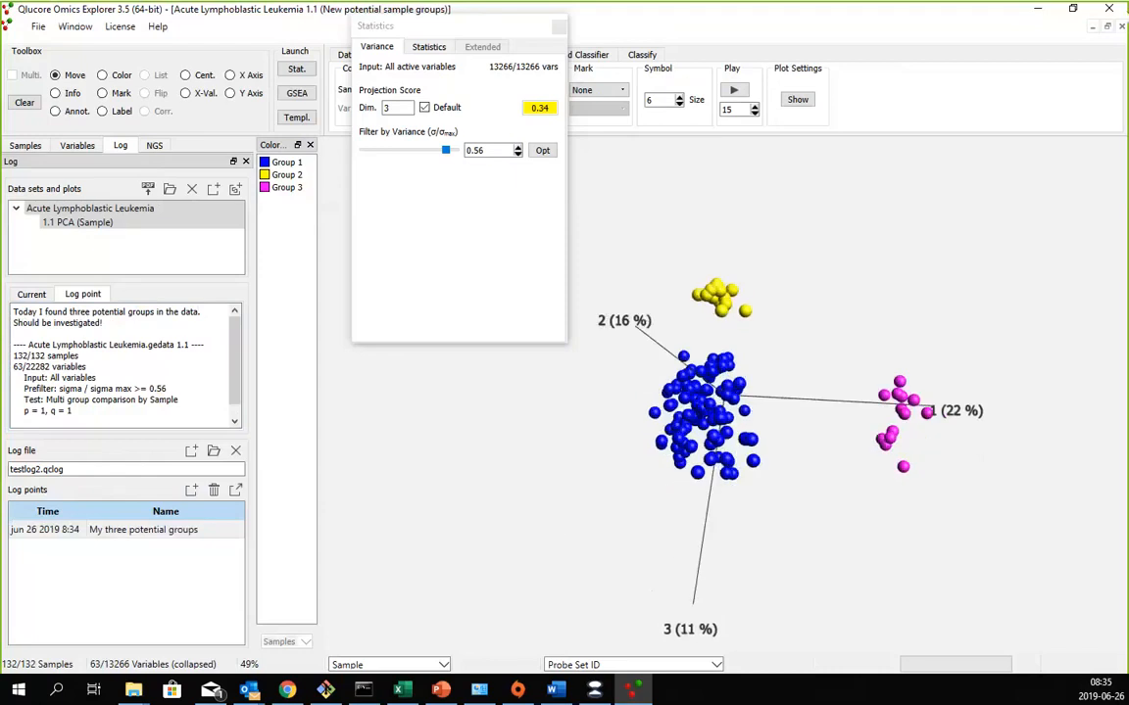
left_click(1121, 27)
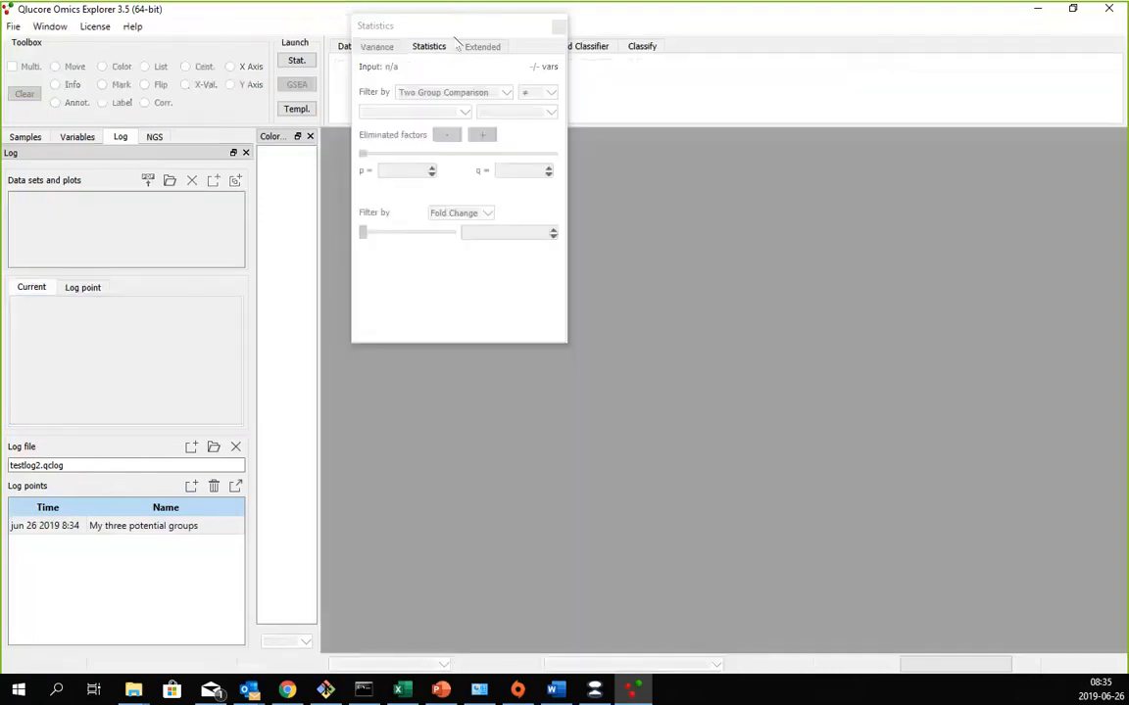
left_click(133, 26)
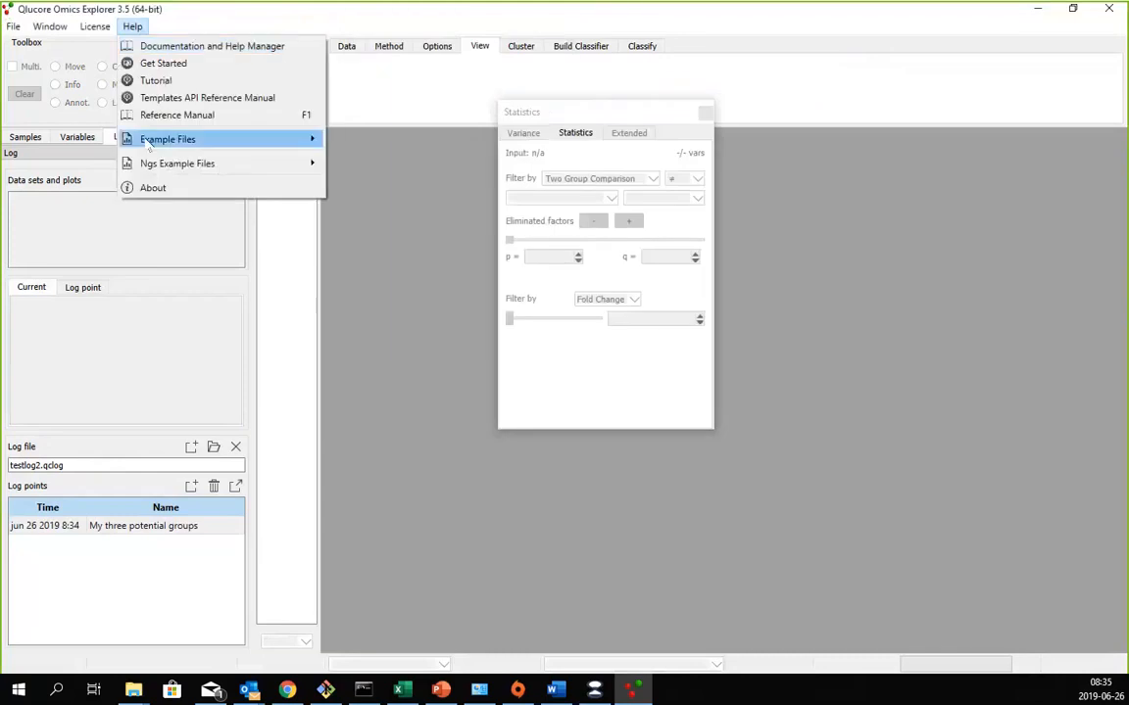
mouse_move(245, 139)
left_click(333, 157)
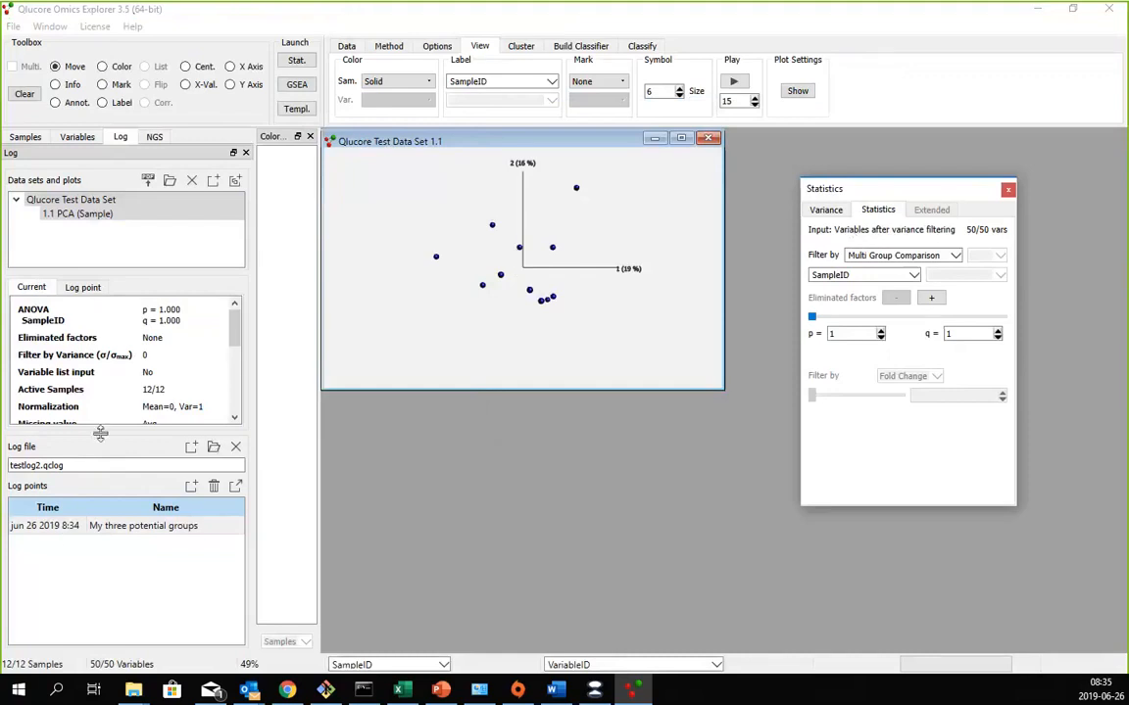
- Close the current log file and reopen testlog2.qclog from the tmp folder on drive C
left_click(236, 447)
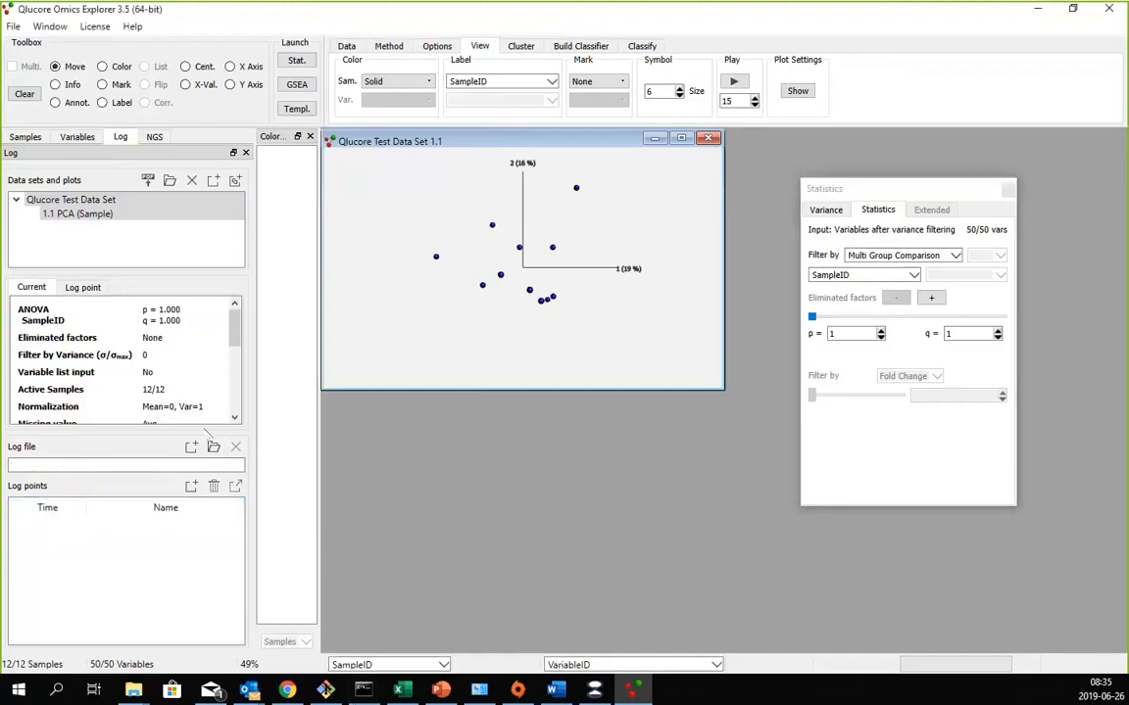
left_click(213, 446)
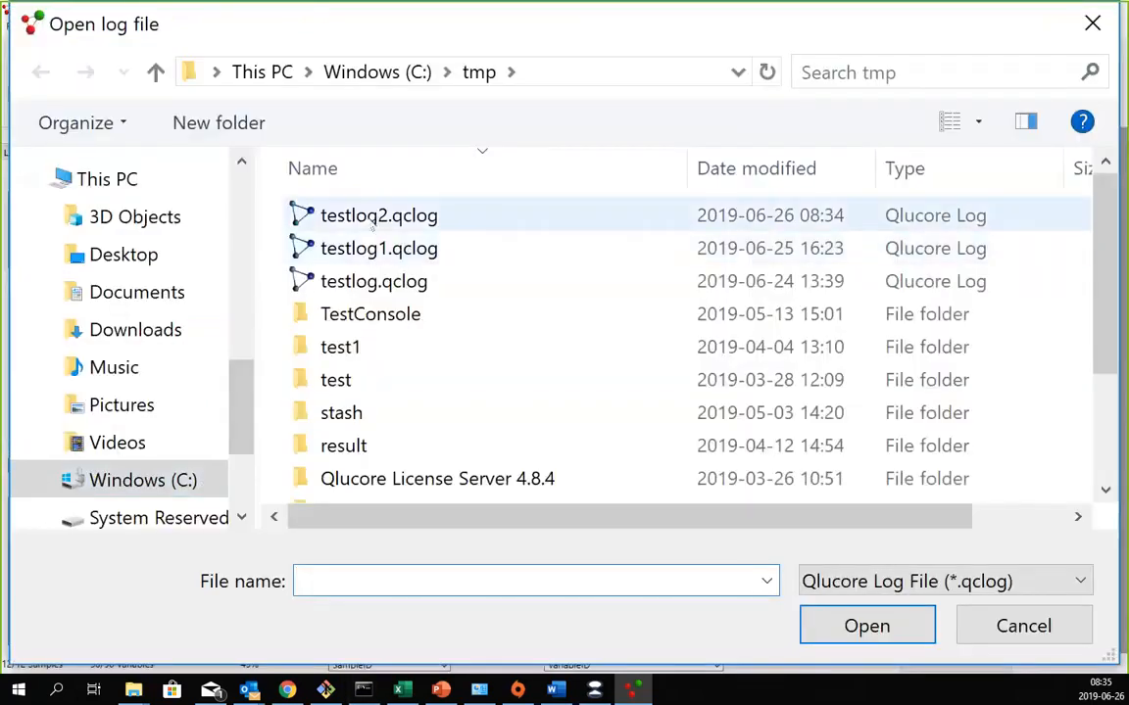
left_click(373, 222)
double_click(373, 222)
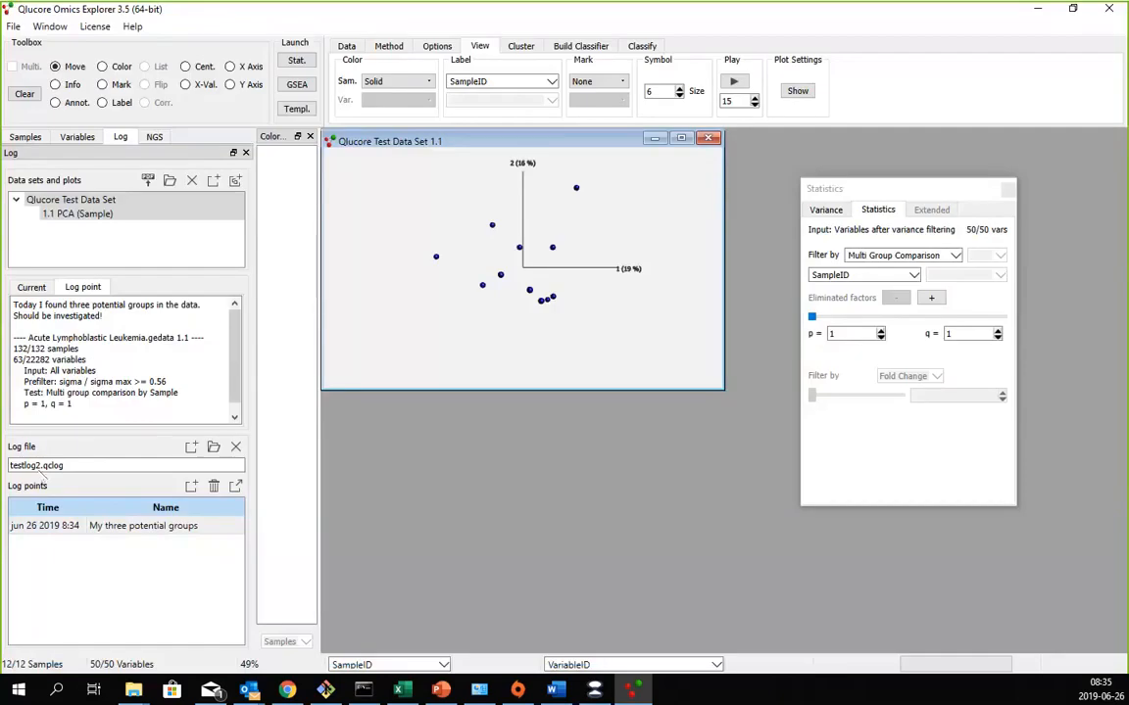
- Restore the log point "My three potential groups", accepting the loss of the current plots and variable lists
left_click(84, 527)
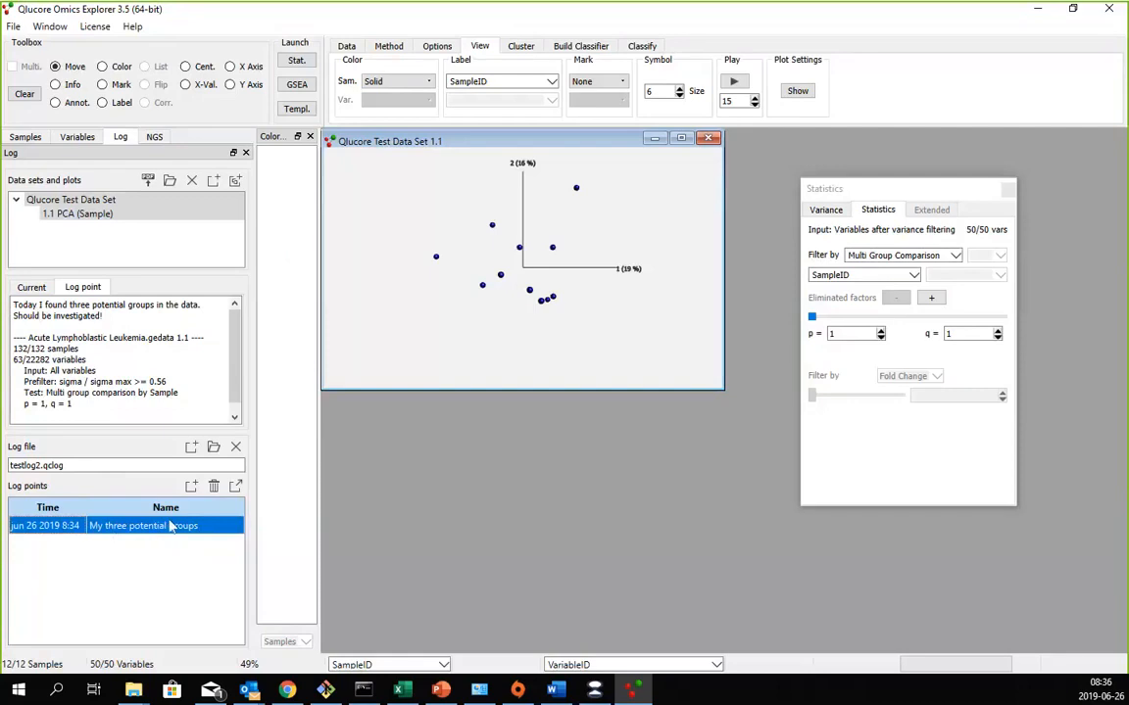
left_click(235, 485)
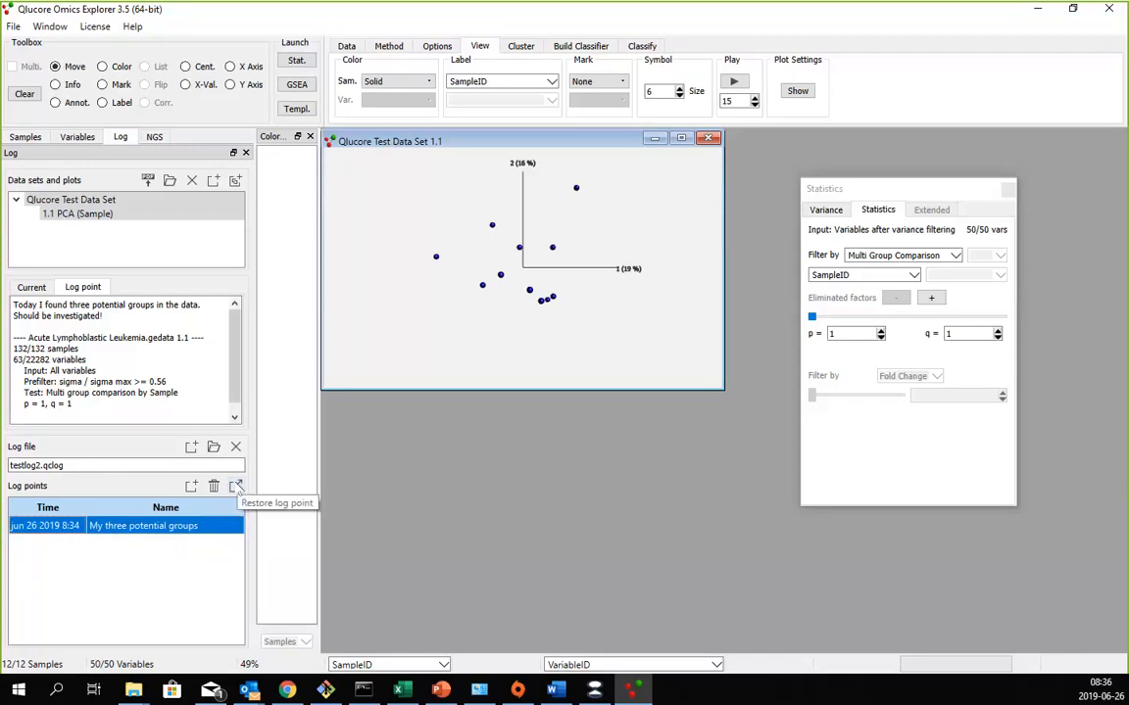
left_click(236, 487)
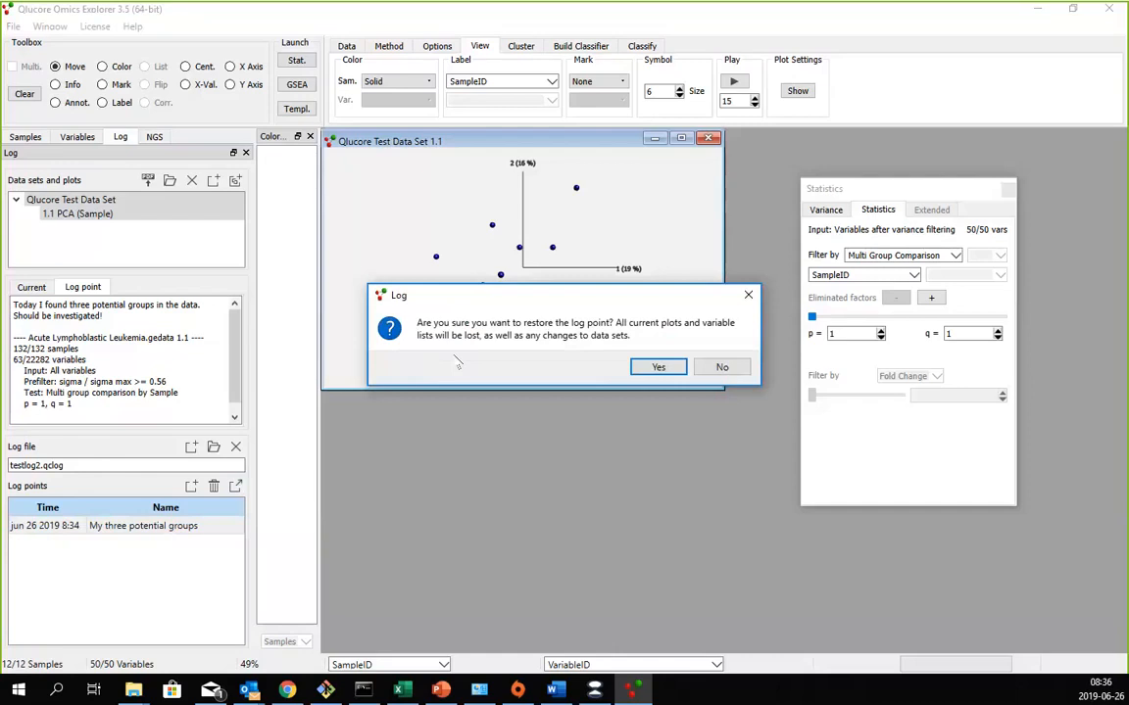
left_click(658, 368)
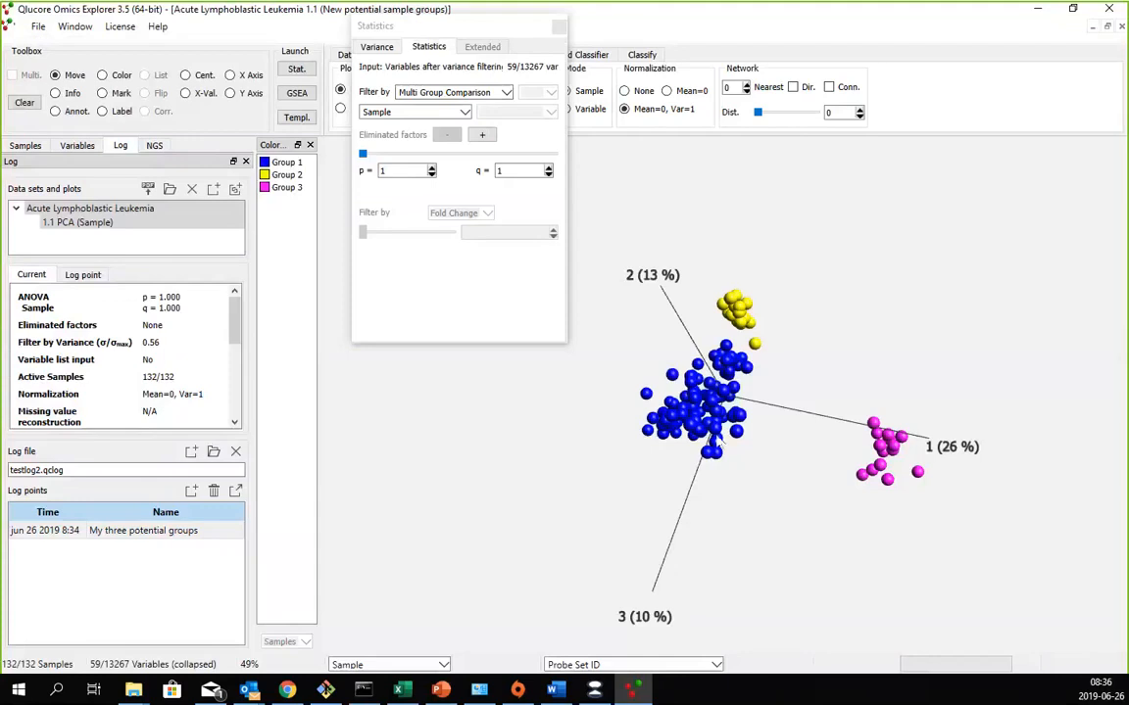
- Exclude the Group 2 and Group 3 samples of the New potential sample groups annotation, leaving only Group 1 active
left_click_drag(658, 481, 691, 532)
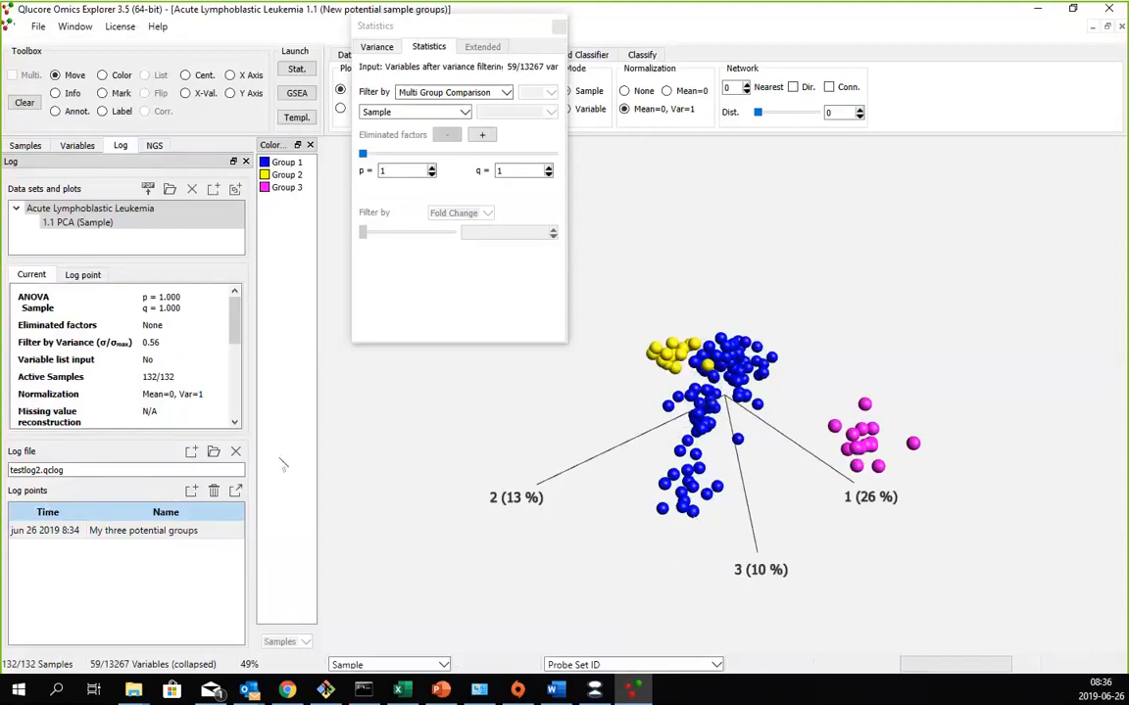
left_click(36, 144)
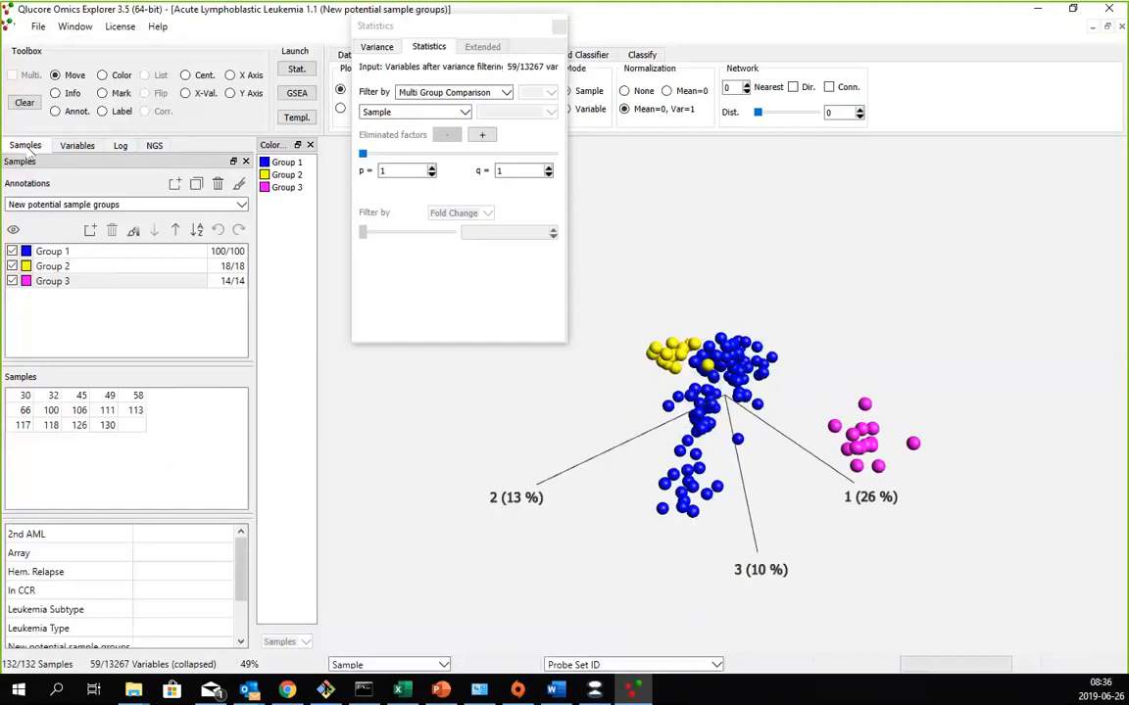
left_click(12, 265)
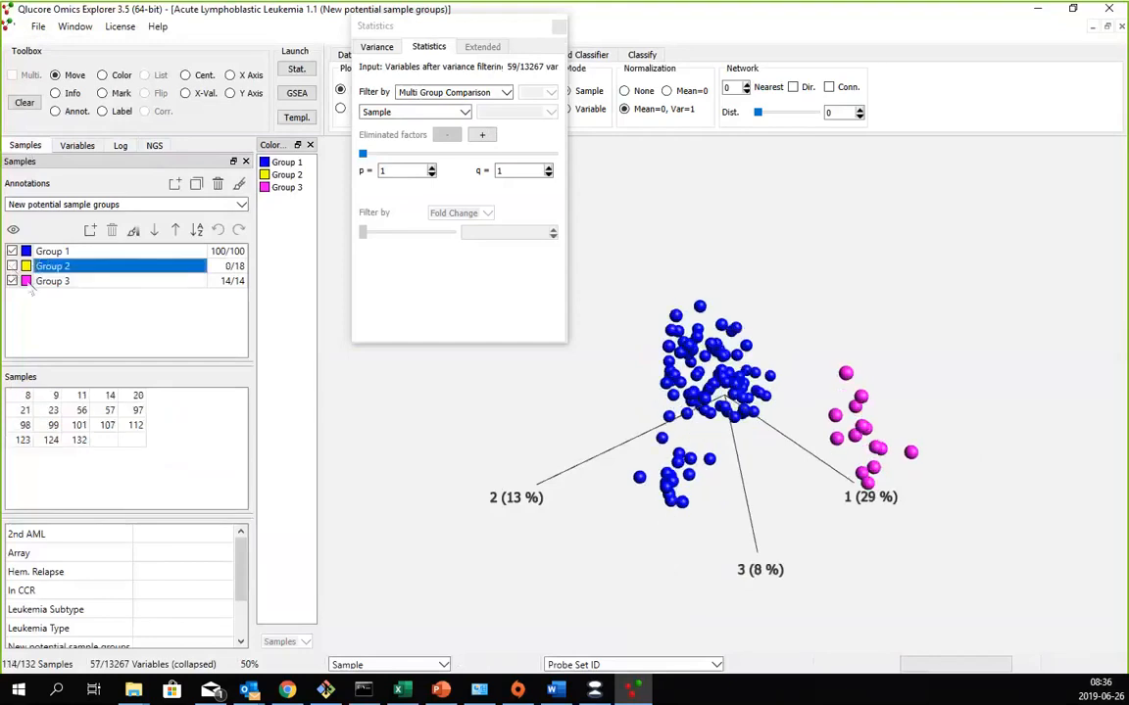
left_click(11, 282)
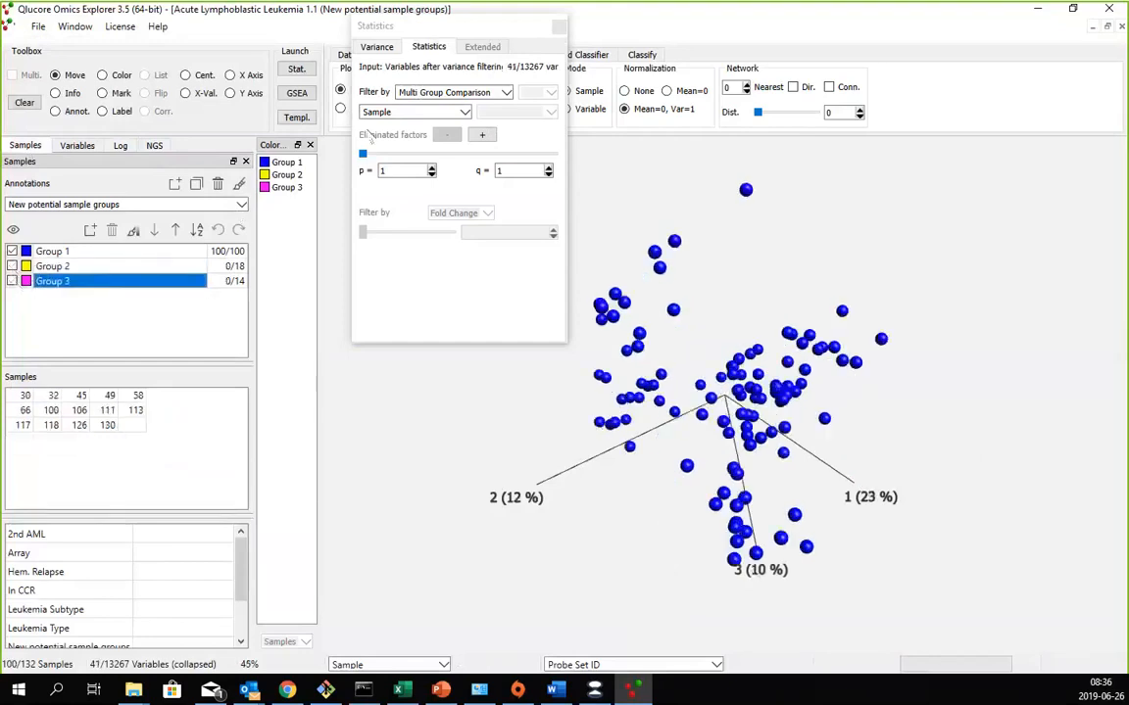
- Set the variance filter to 0.425 for the Group 1 samples and inspect the resulting clusters from another angle
left_click(391, 51)
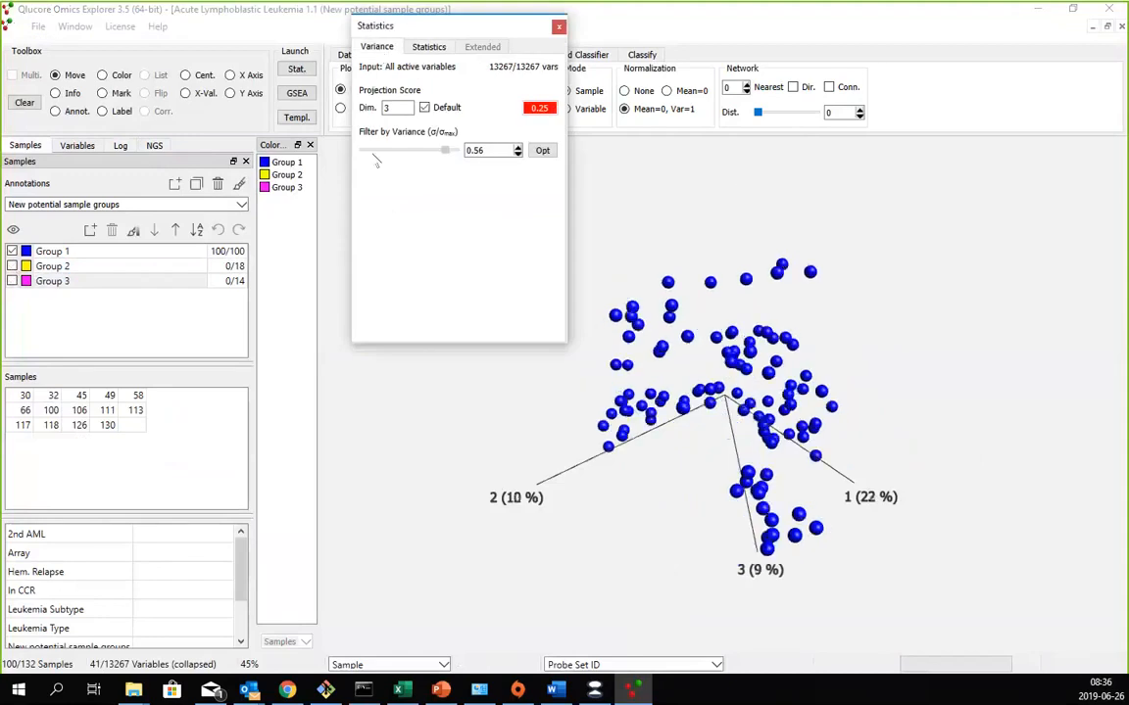
left_click_drag(362, 150, 442, 150)
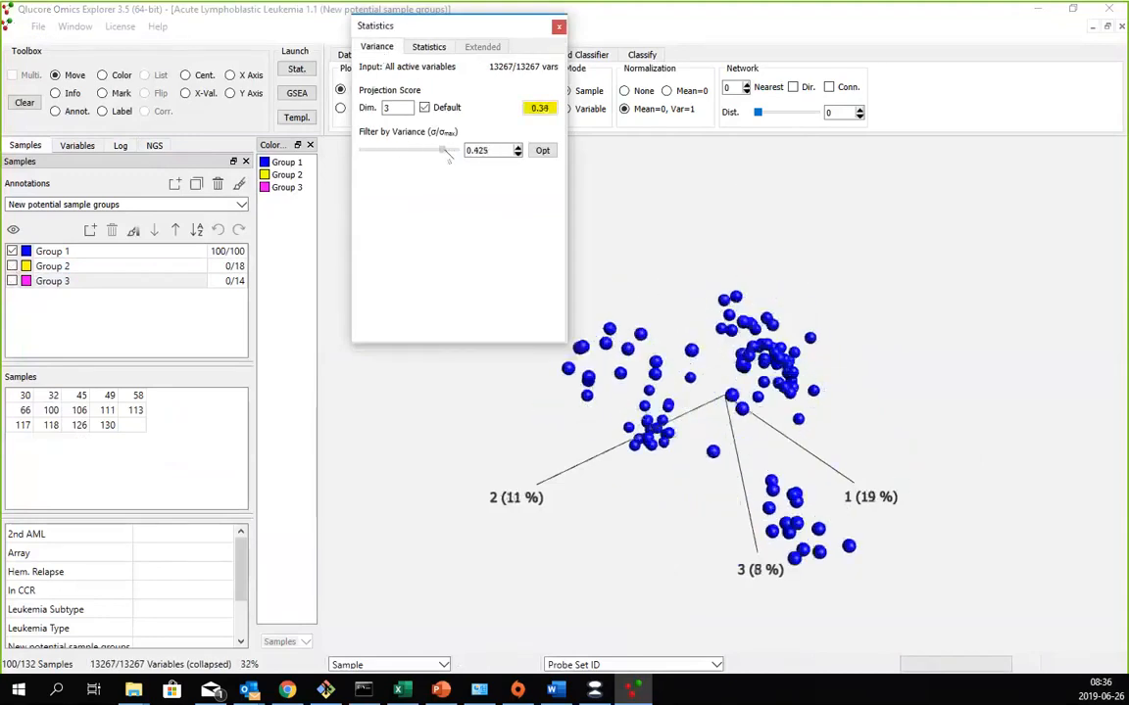
left_click_drag(642, 361, 692, 429)
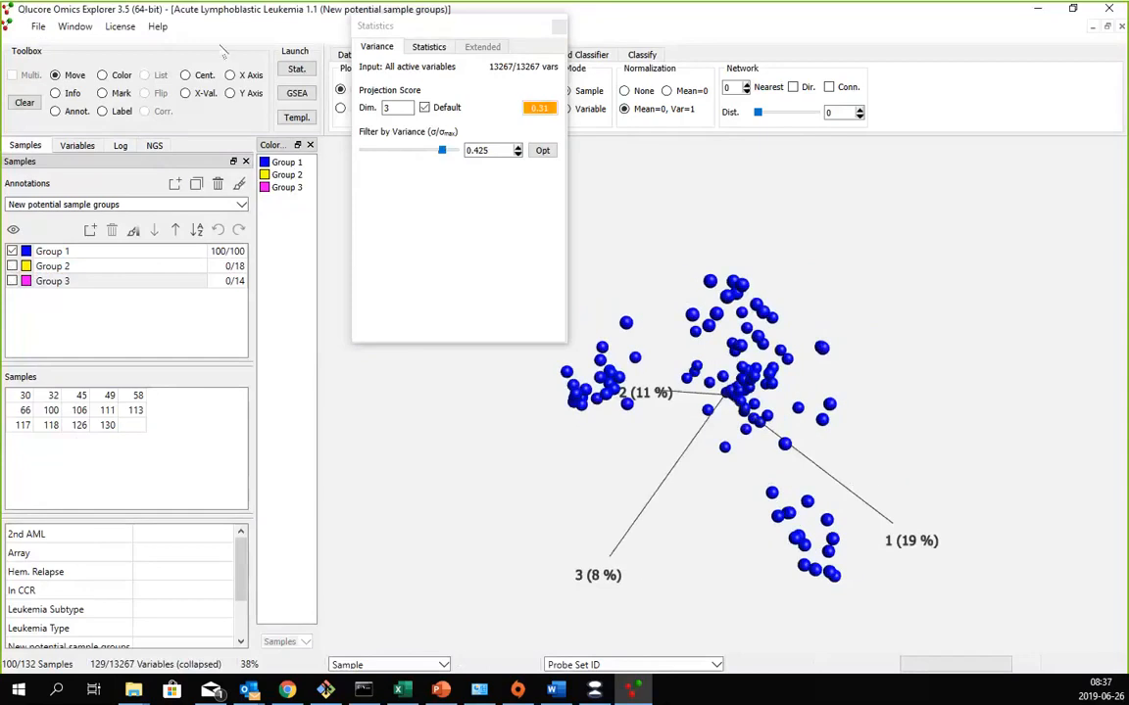
left_click(180, 195)
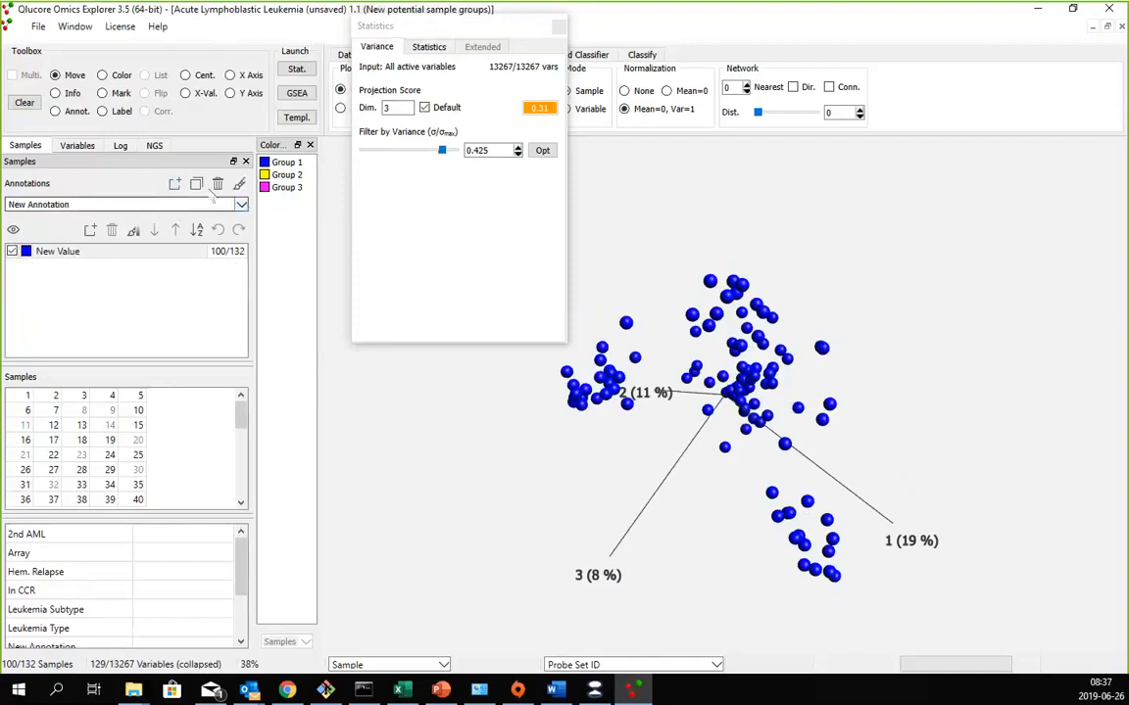
left_click(218, 183)
key("Return")
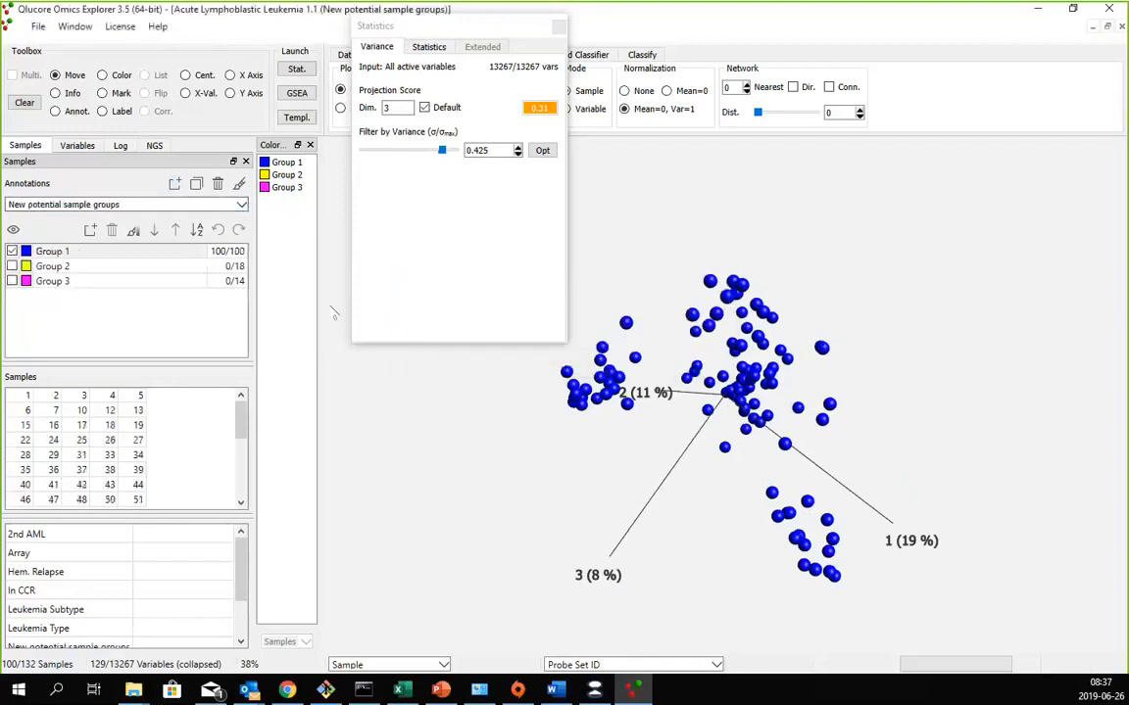
- Add a value Group 4 to the New potential sample groups annotation and assign it to the separate cluster beneath the axis 1 line
left_click(89, 230)
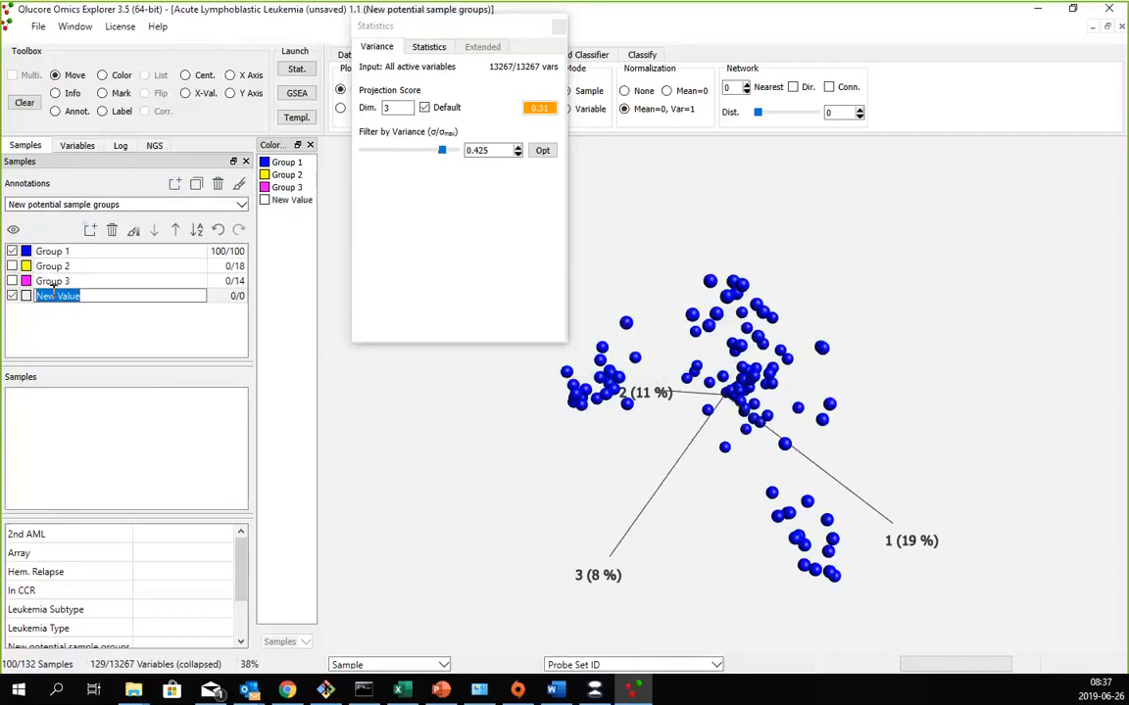
type("Group 4")
key("Return")
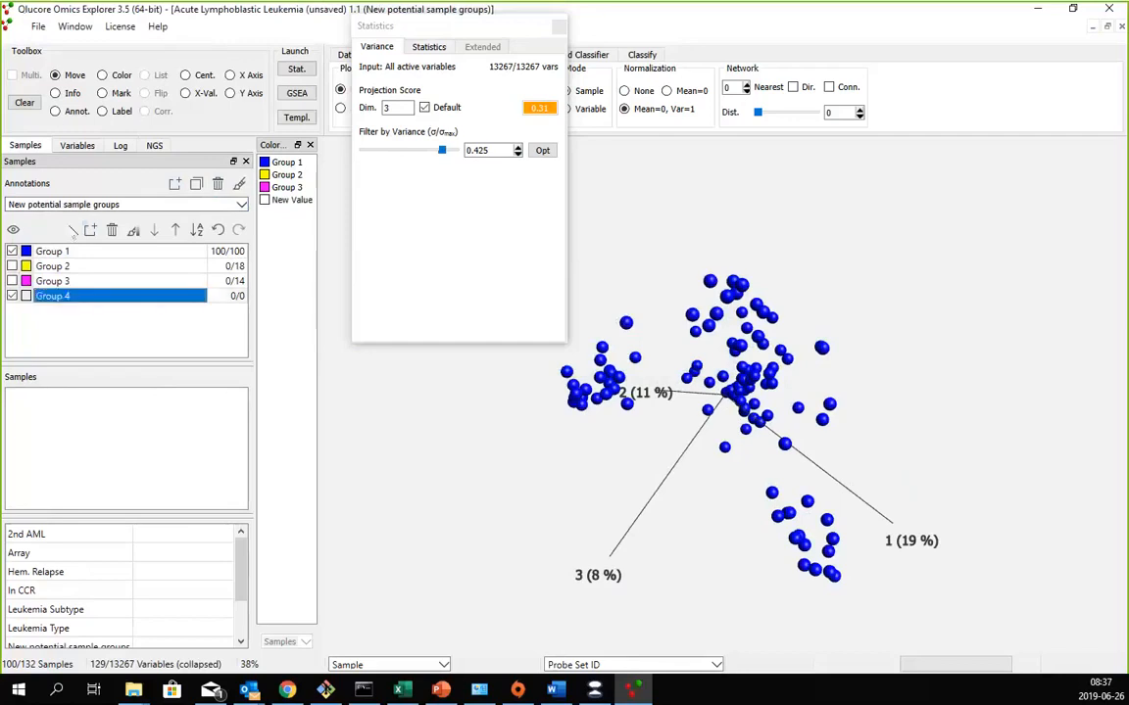
left_click(56, 111)
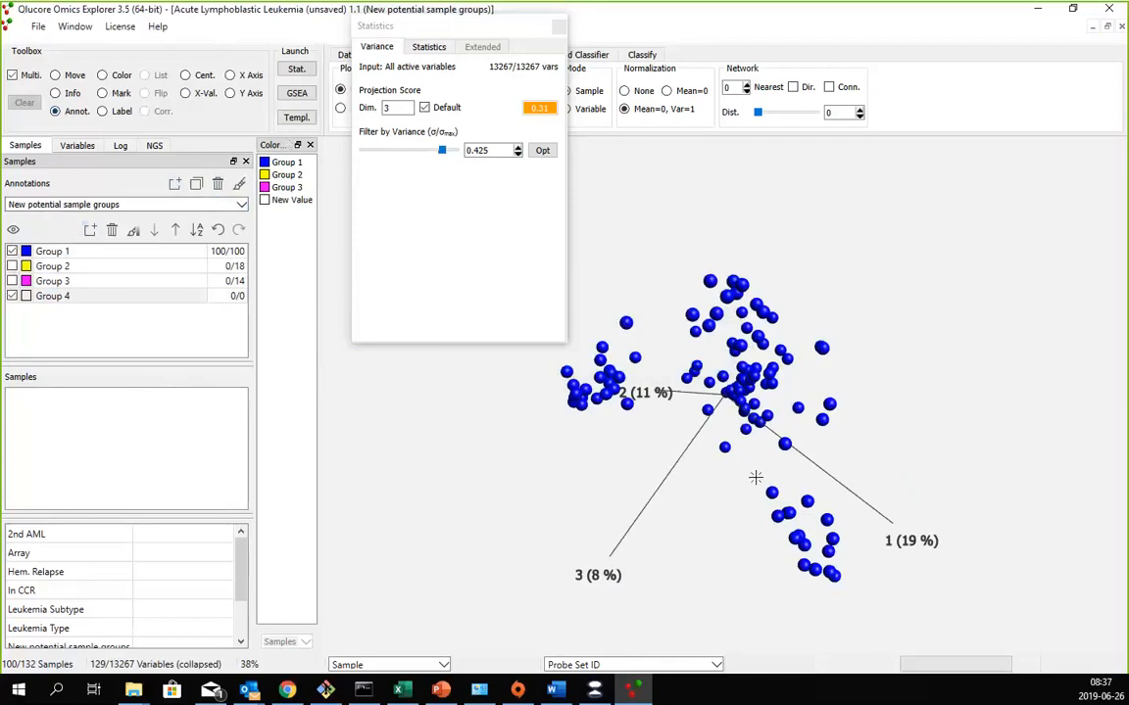
mouse_move(755, 476)
left_mouse_down()
mouse_move(864, 575)
mouse_move(768, 595)
mouse_move(754, 480)
left_mouse_up()
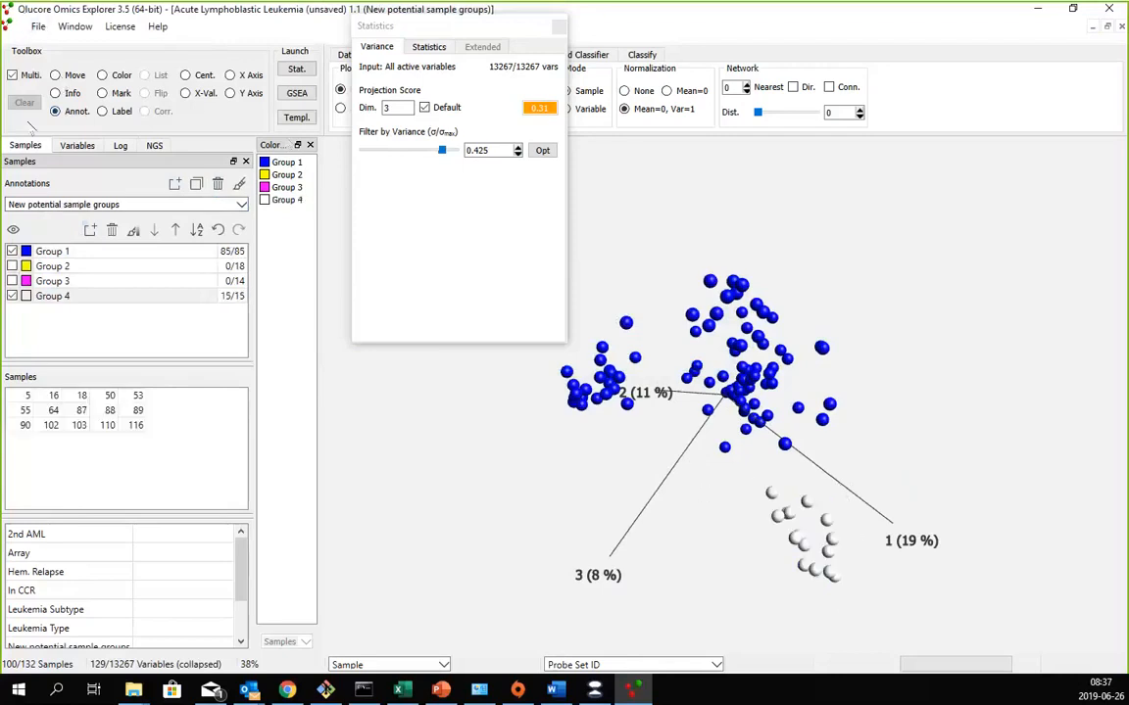
- Include the Group 3 and Group 2 samples again and view all four groups in the PCA plot
left_click(56, 75)
left_click(12, 282)
left_click(11, 267)
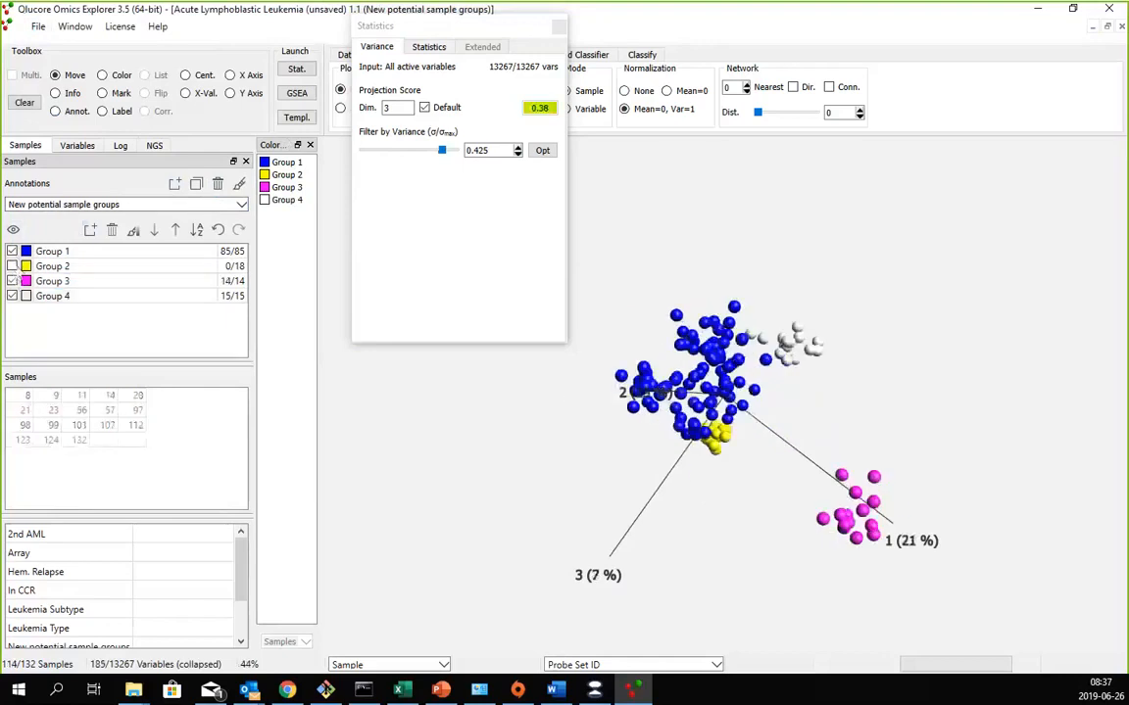
left_click_drag(639, 286, 774, 251)
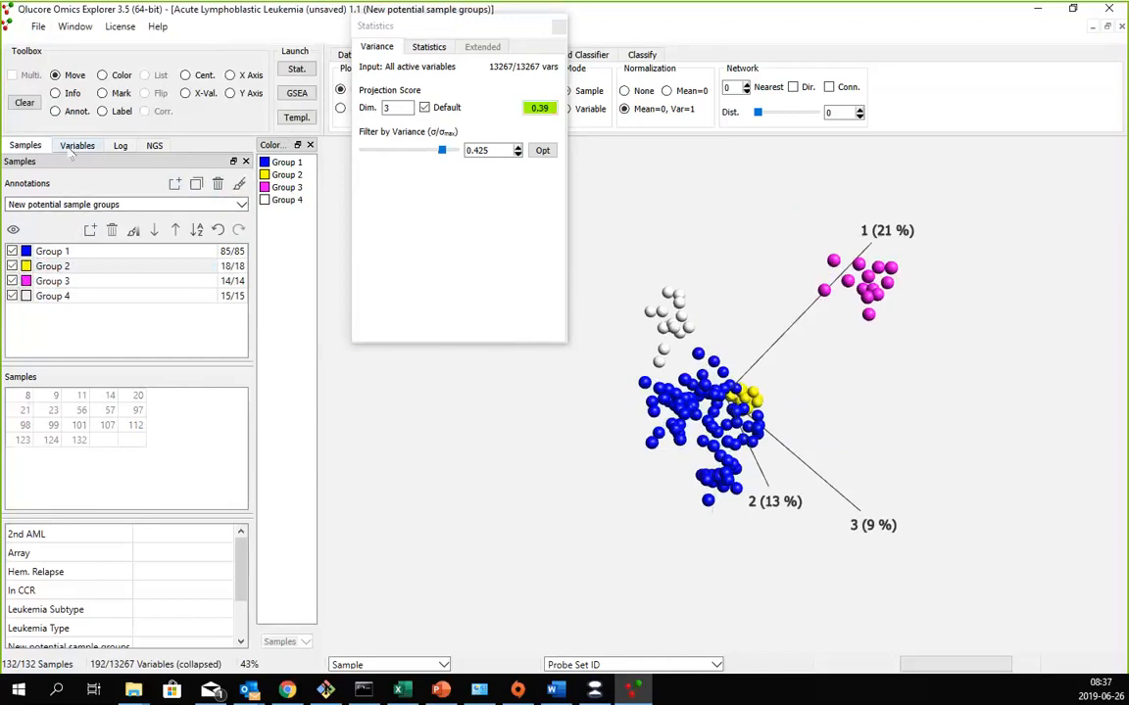
- Create a new log point, saving the edited data frame as Acute Lymphoblastic Leukemia.gedata in the tmp folder over the existing file
left_click(119, 145)
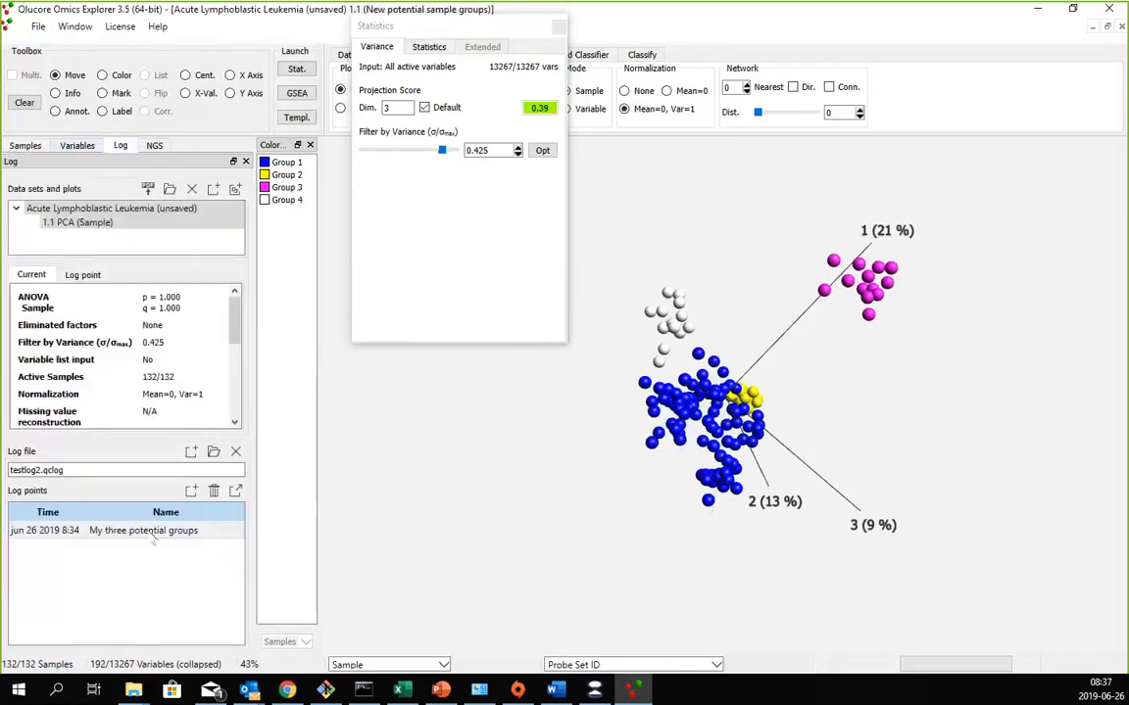
left_click(192, 492)
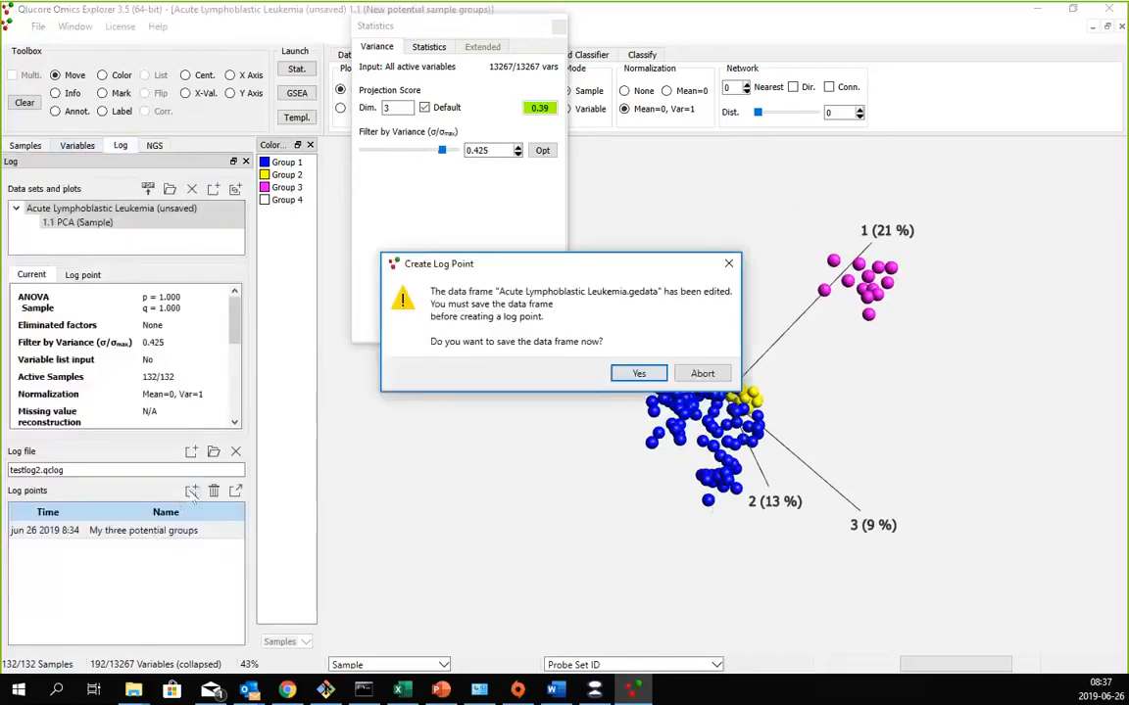
left_click(639, 375)
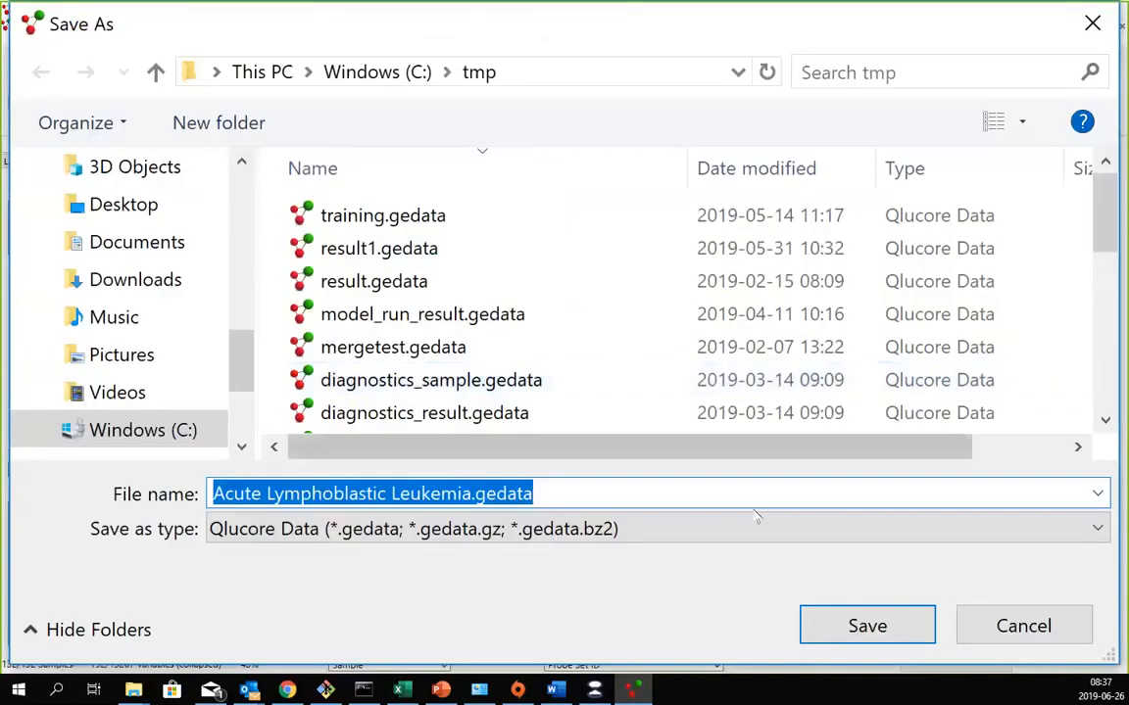
left_click(851, 632)
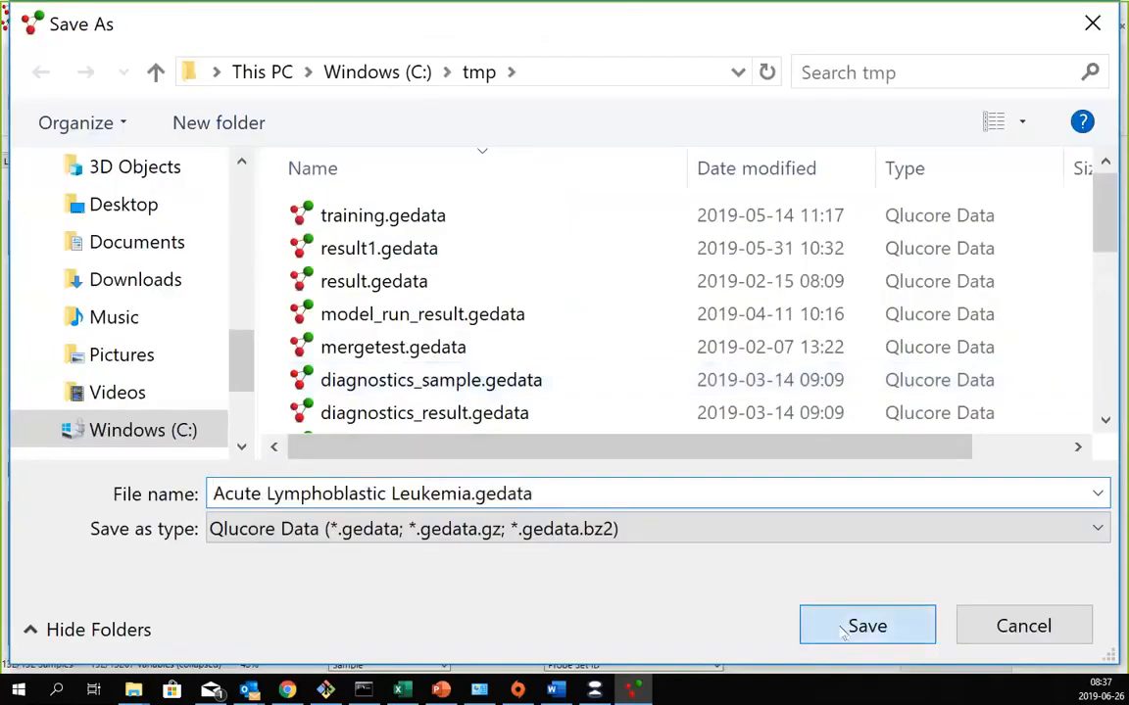
left_click(600, 346)
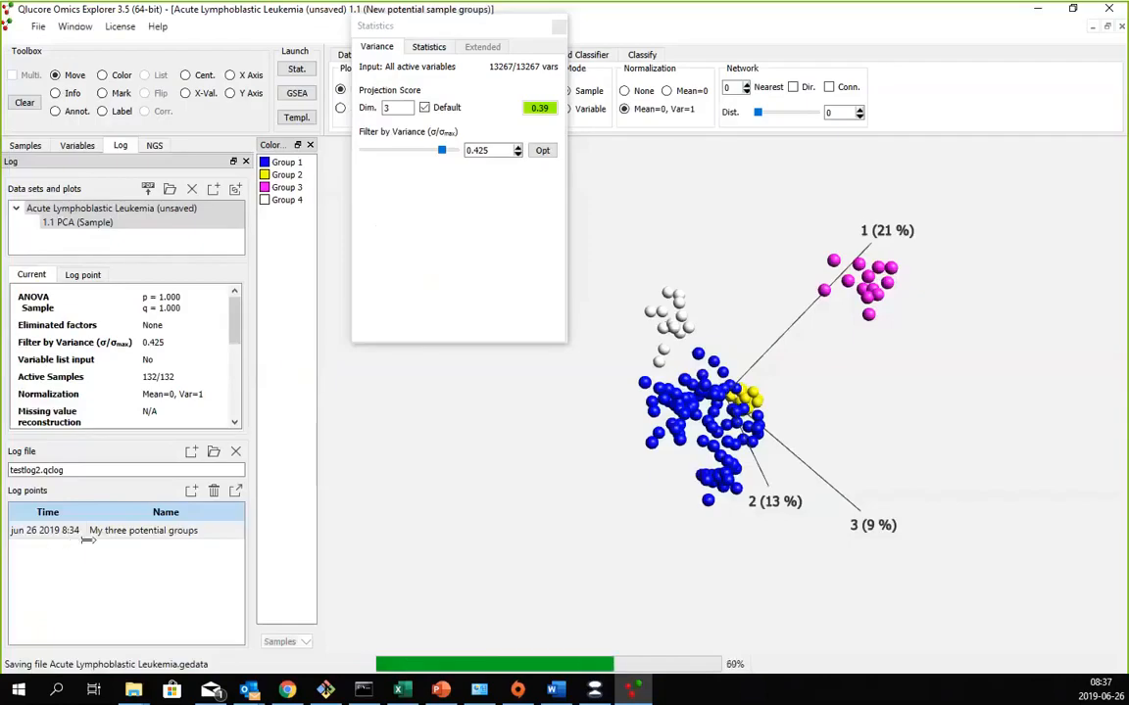
- Name the new log point "A fourth group!"
double_click(120, 553)
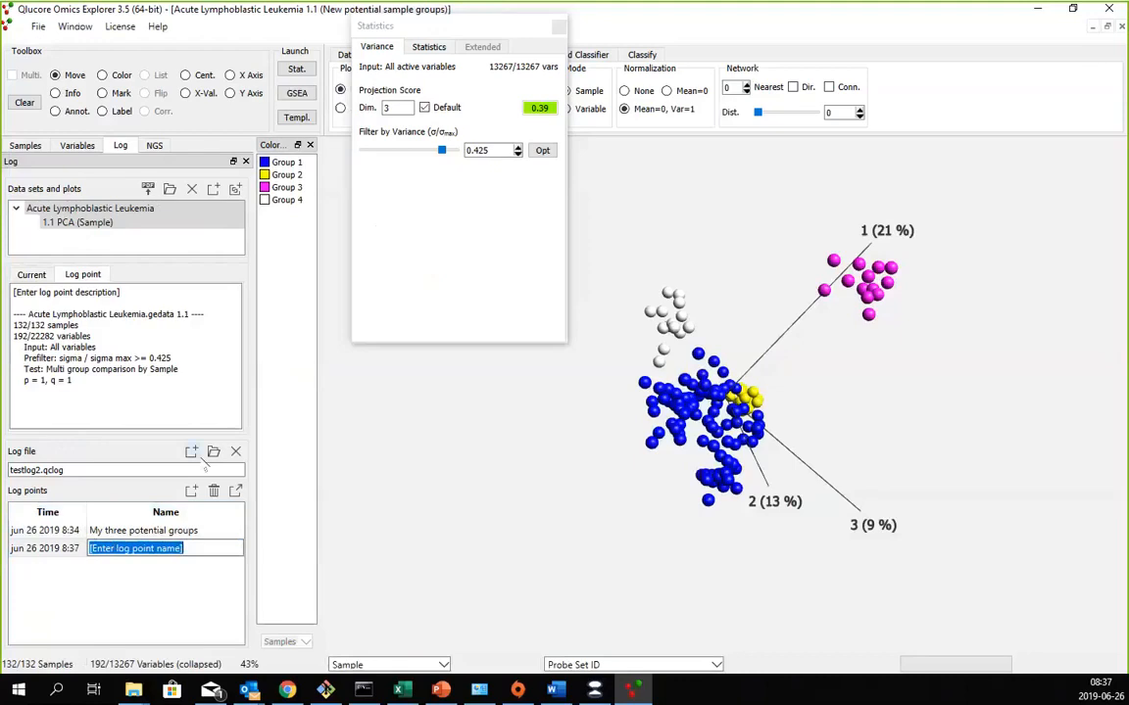
type("A fourth group")
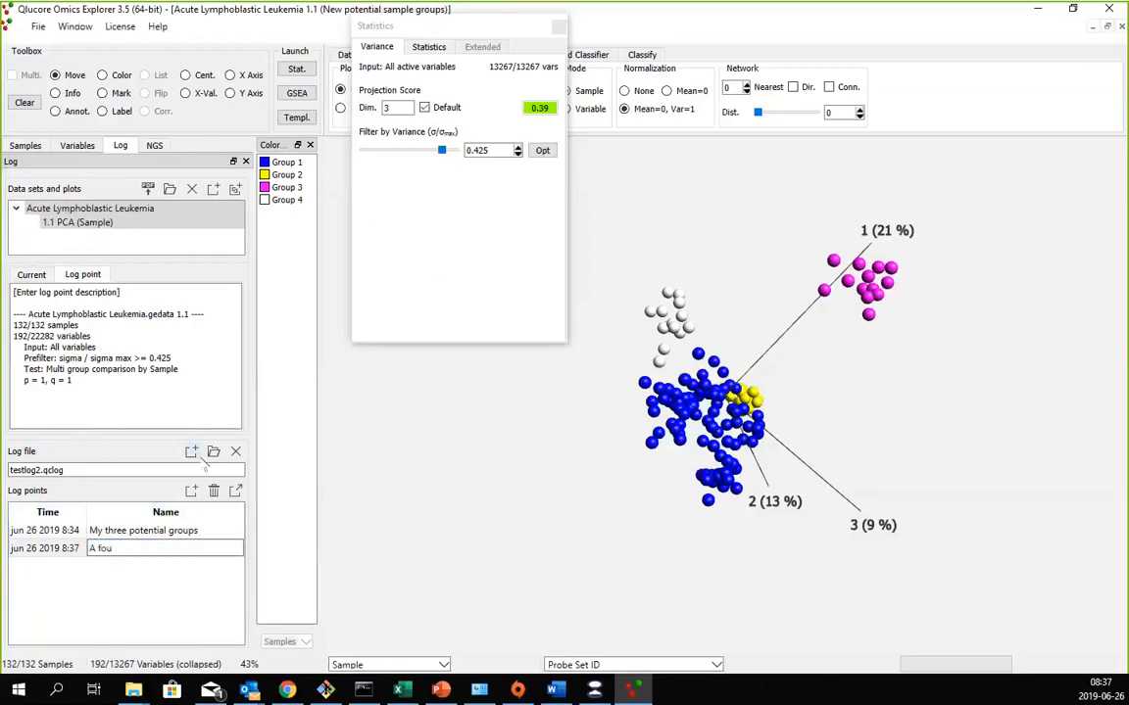
type("!")
key("Return")
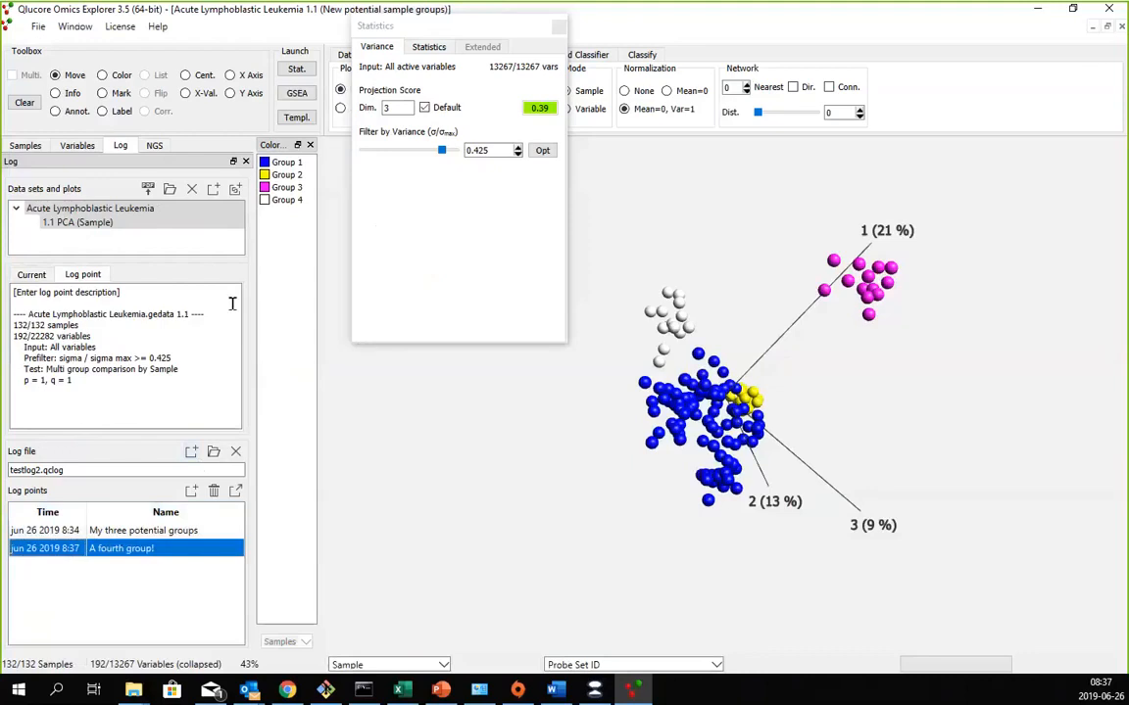
- Replace the "A fourth group!" log point's description placeholder with a note that the group resembles a colleague's finding last week and she should look at it
left_click(122, 292)
left_click_drag(120, 292, 23, 278)
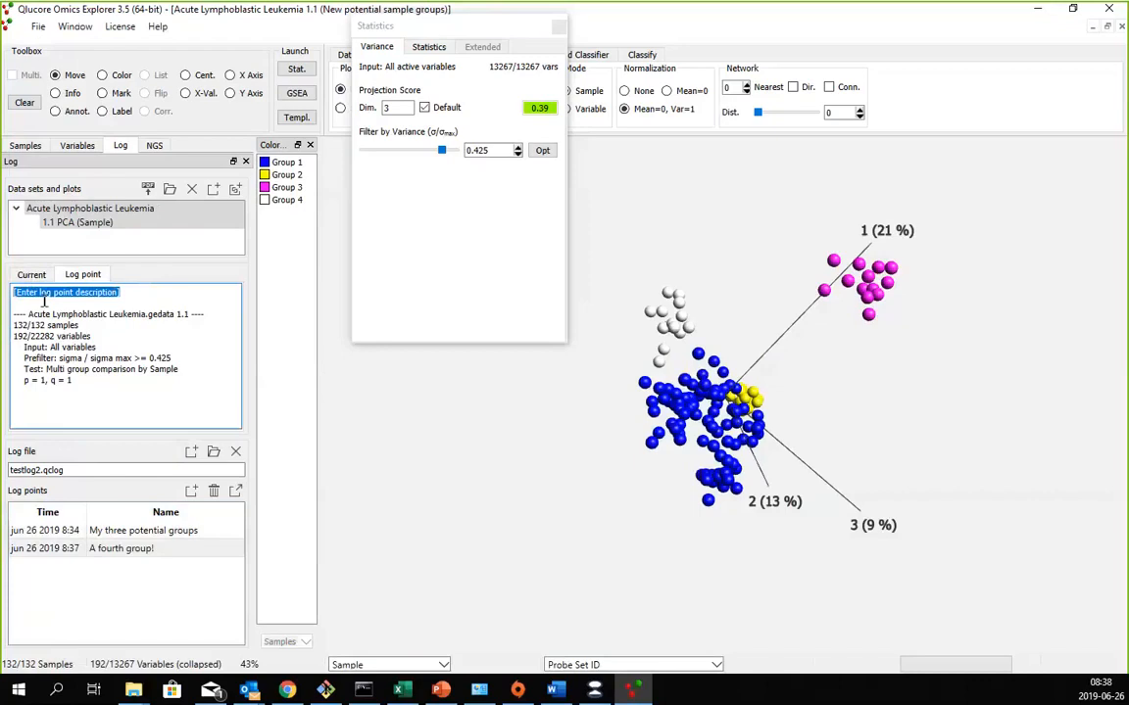
type("Hm")
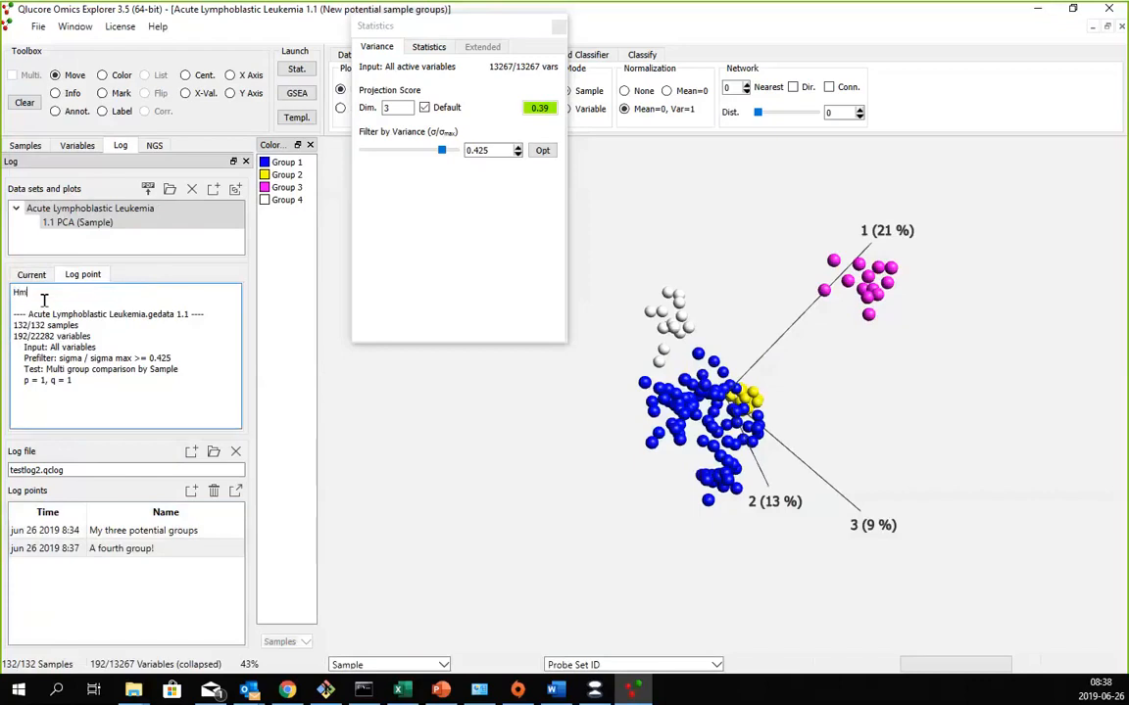
type("m. That fourth group sure looks like something Mary")
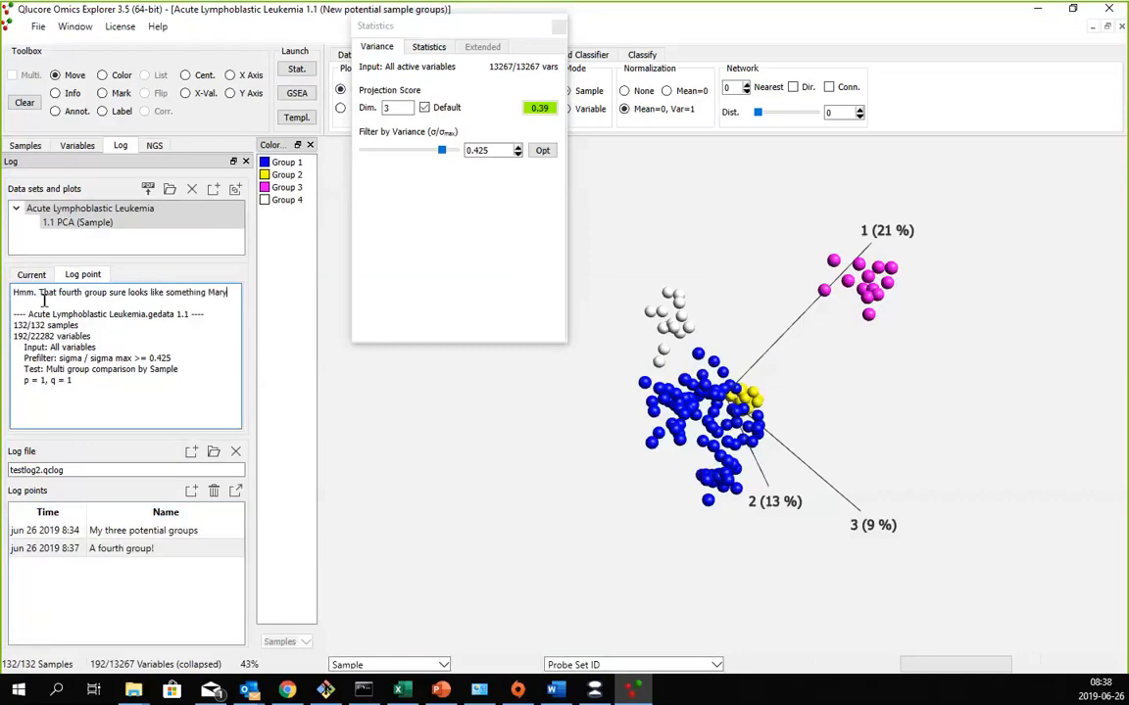
type(" found last")
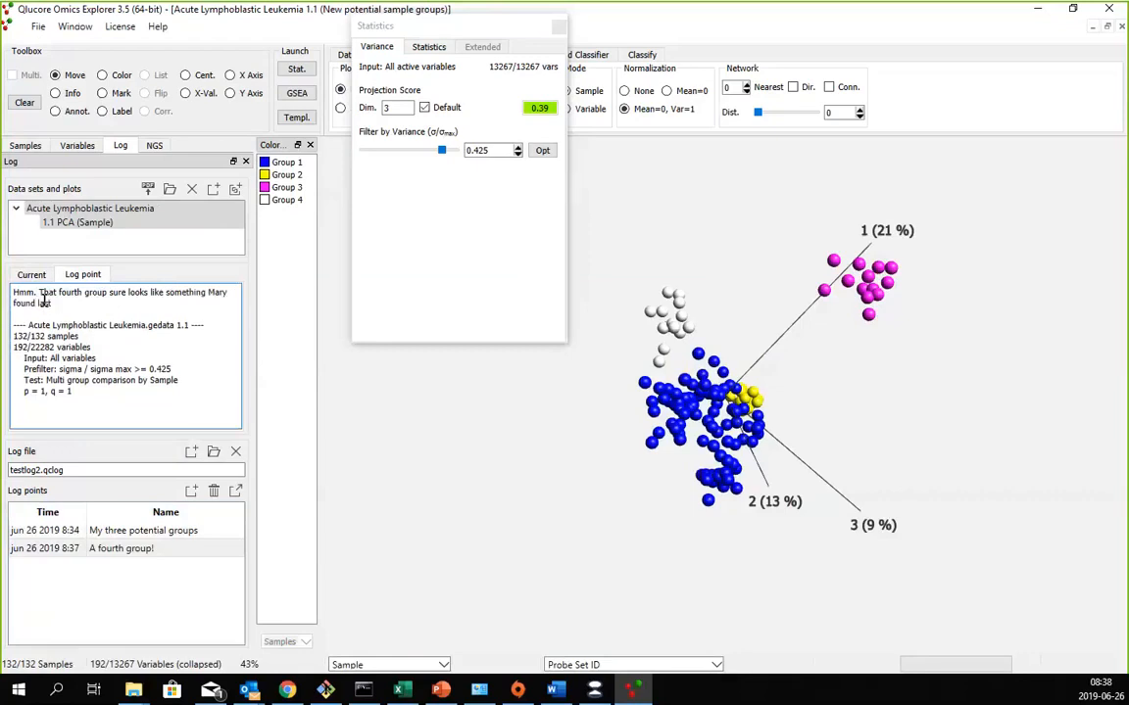
type(" week. She should take a look at it.")
key("Return")
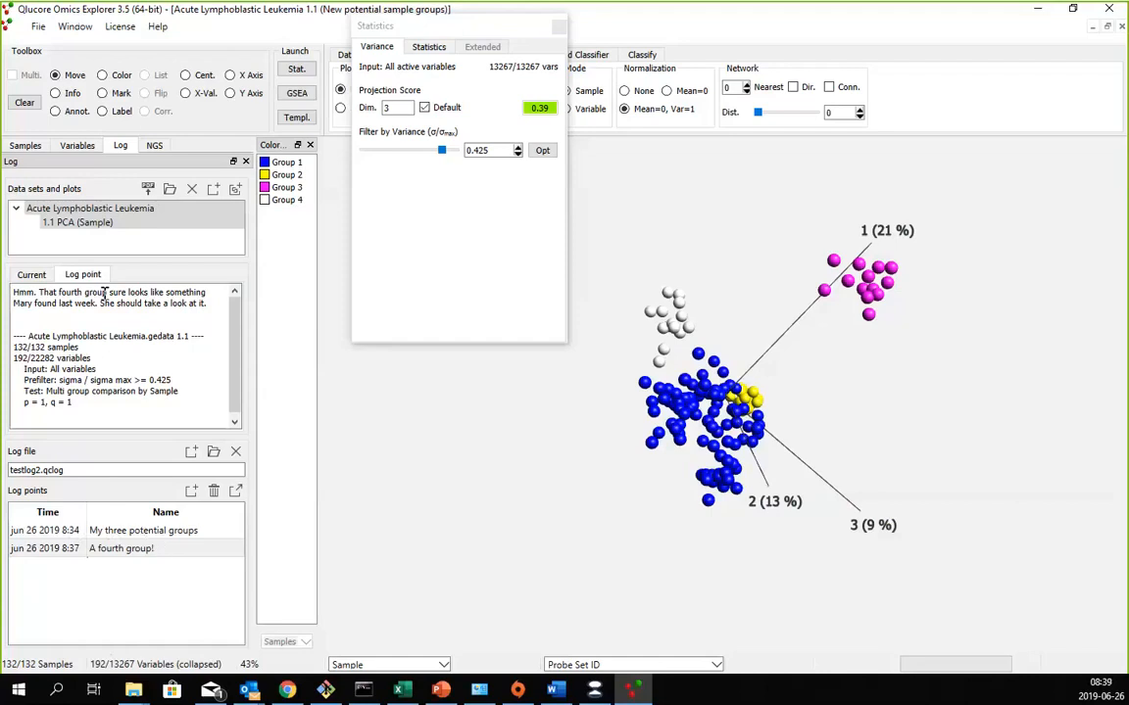
- Review the "A fourth group!" log point's description and the summary of the current plot settings
left_click_drag(207, 304, 45, 278)
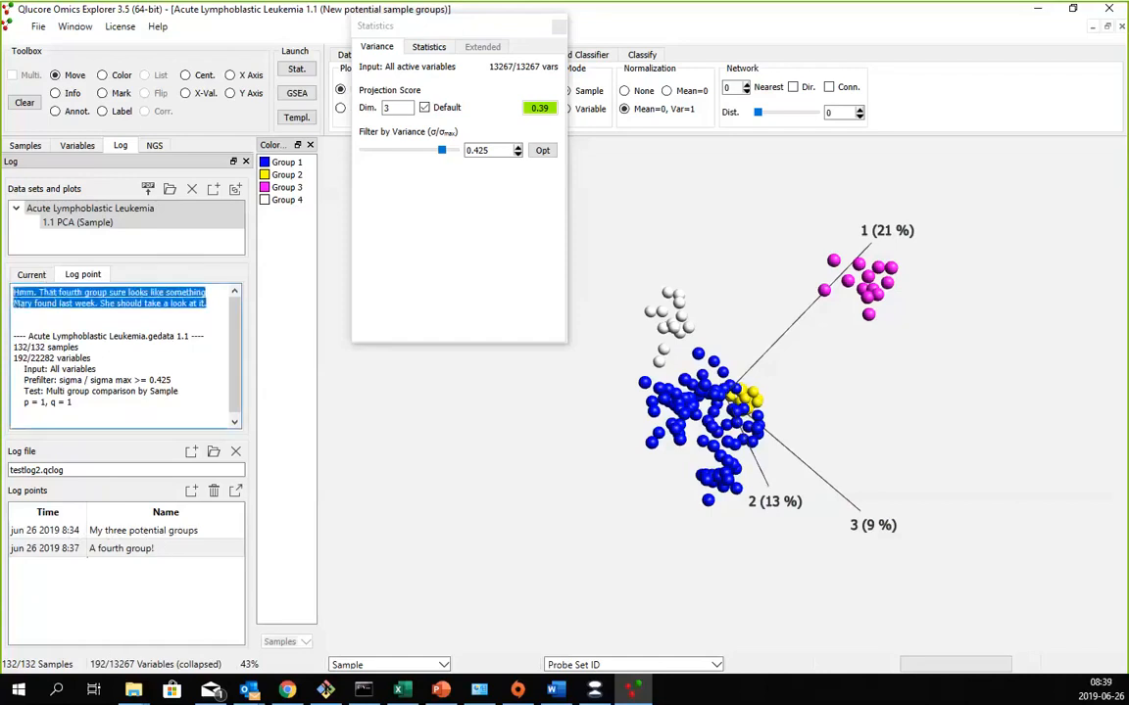
left_click(147, 548)
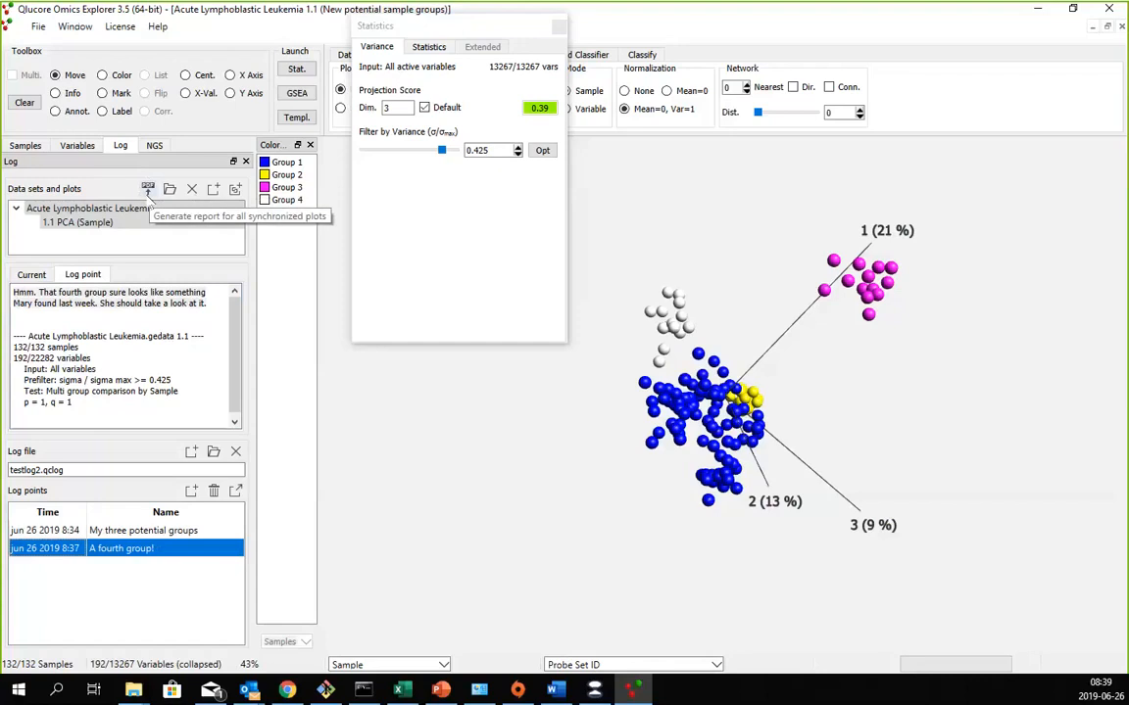
left_click(32, 274)
left_click_drag(30, 293, 96, 431)
left_click(107, 335)
scroll(108, 333, "down", 1)
scroll(90, 380, "up", 1)
scroll(87, 385, "up", 2)
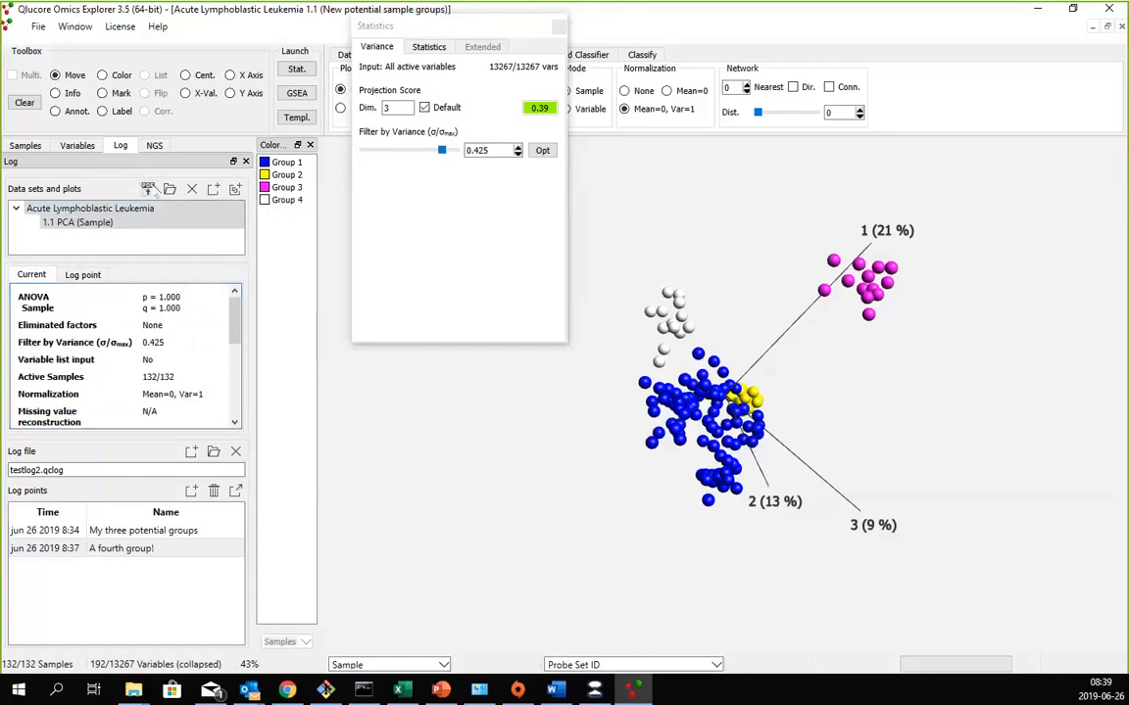
- Start a PDF report for all synchronized plots, saving it as test1.pdf in the tmp folder over the existing file
left_click(146, 188)
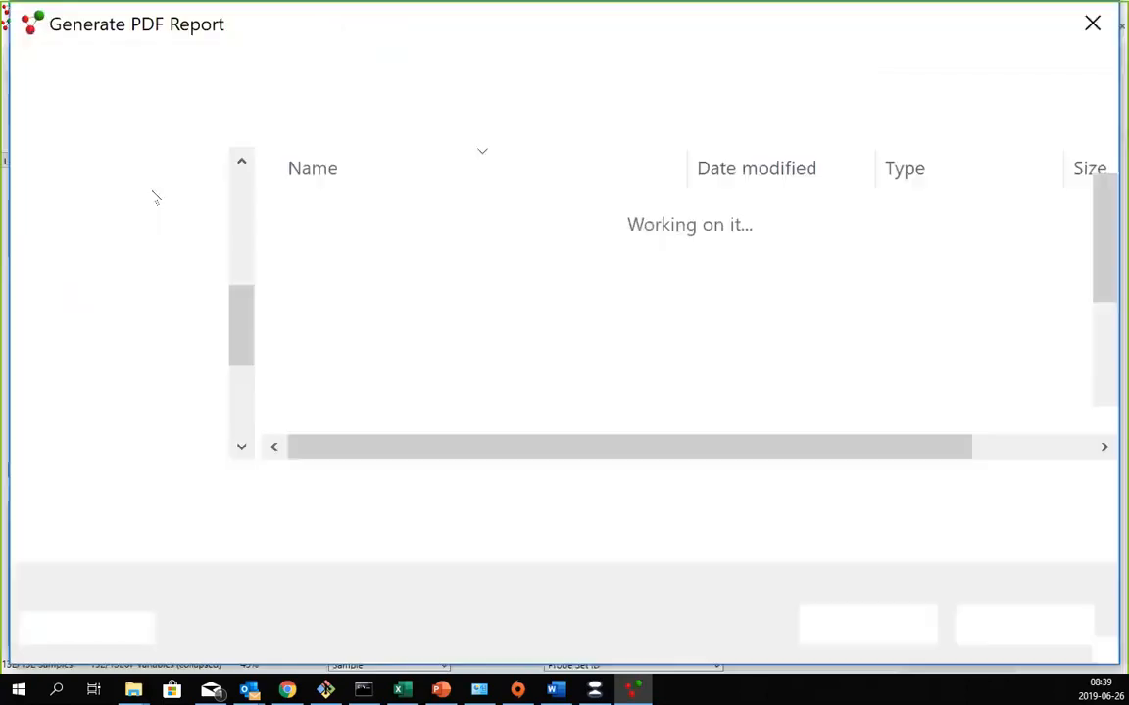
left_click(347, 219)
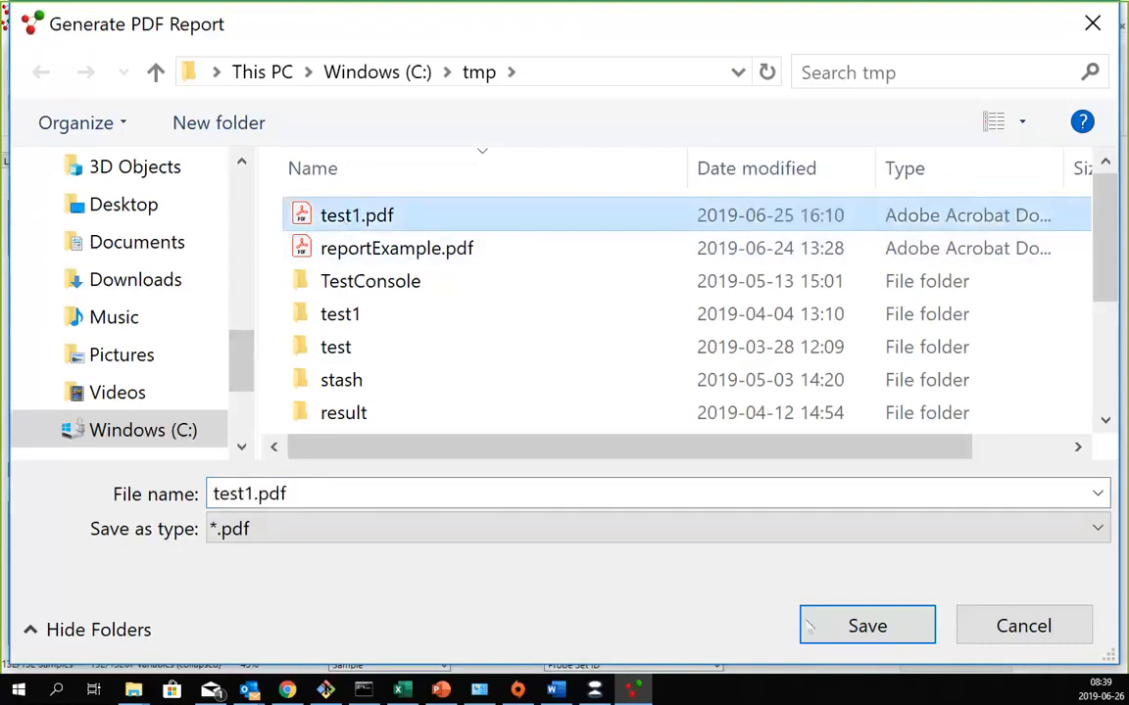
left_click(843, 632)
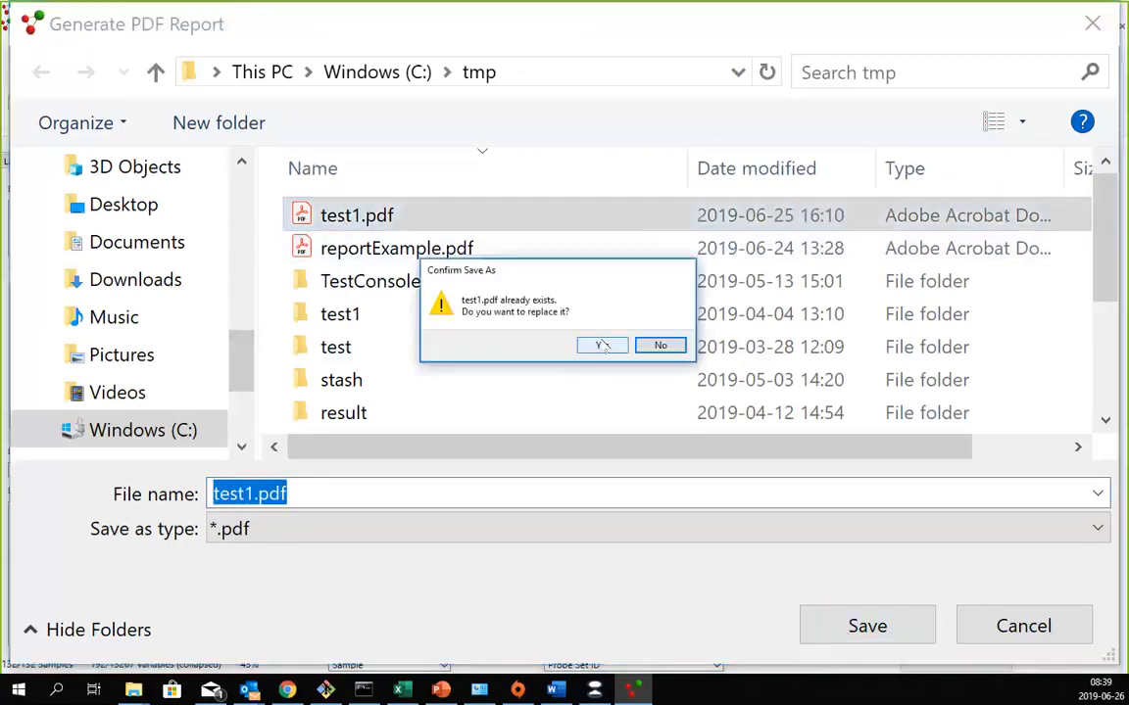
left_click(601, 345)
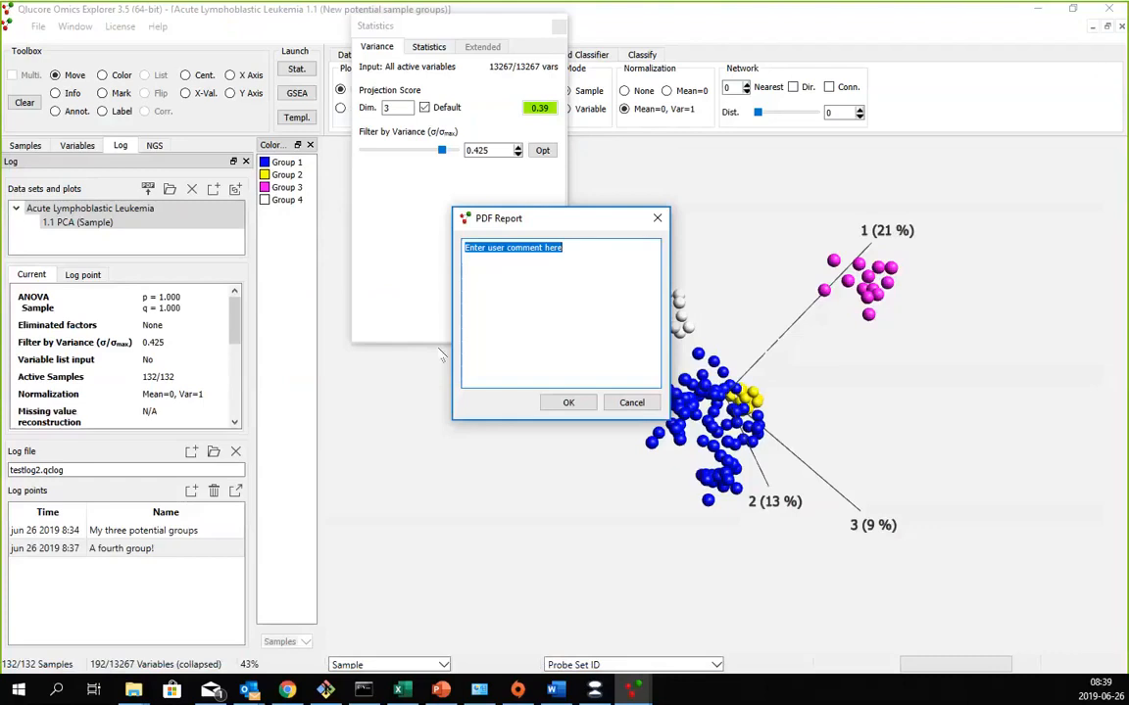
- Enter the report comment "My work on the paper for the next conference." and generate the report
type("My work on")
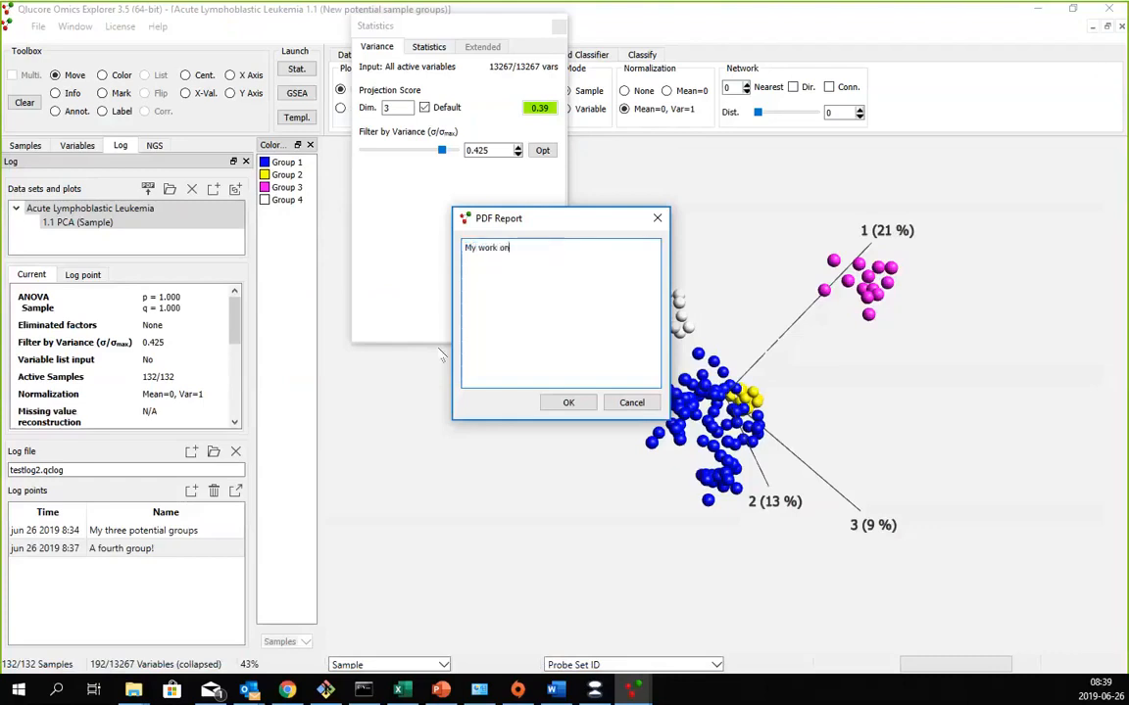
type(" the paper for the next conference.")
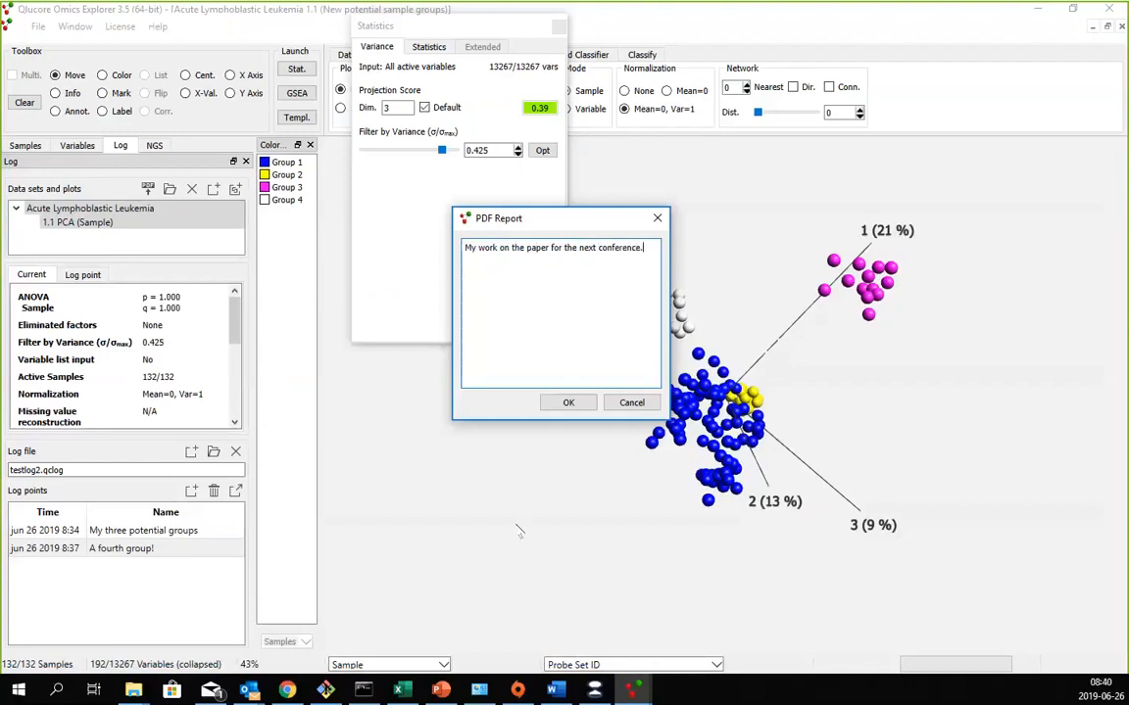
left_click(568, 403)
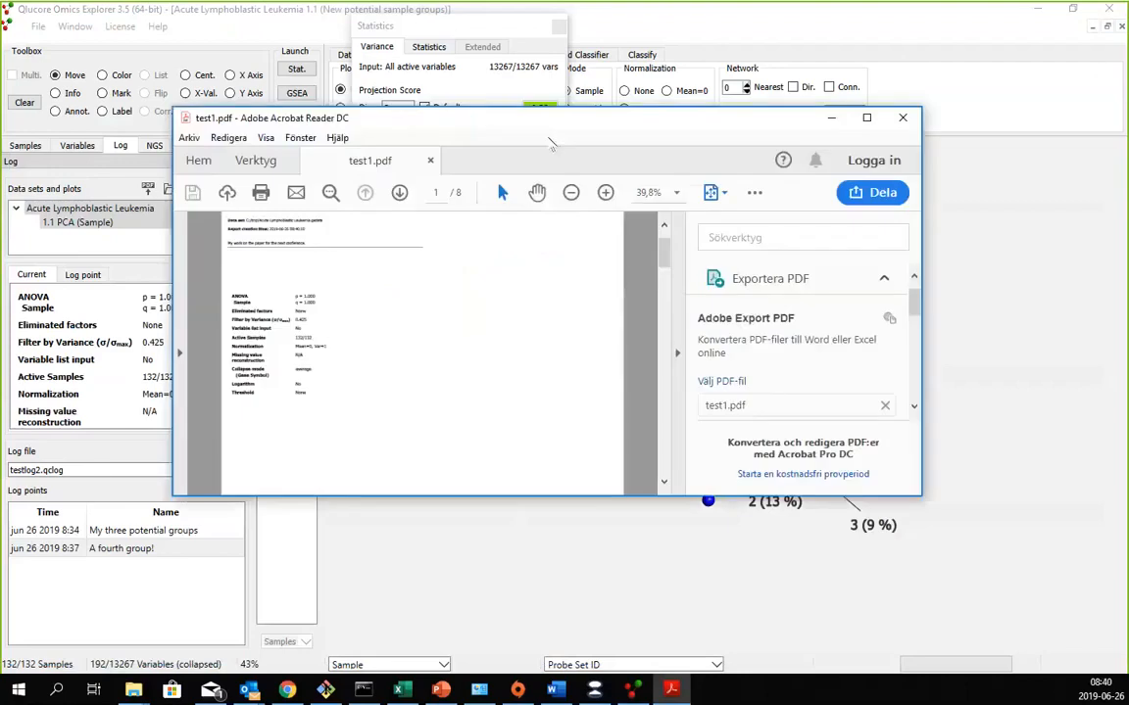
- Examine the test1.pdf report in Adobe Acrobat Reader for its comment, analysis settings, PCA plot and method references, and put the reader away
double_click(549, 127)
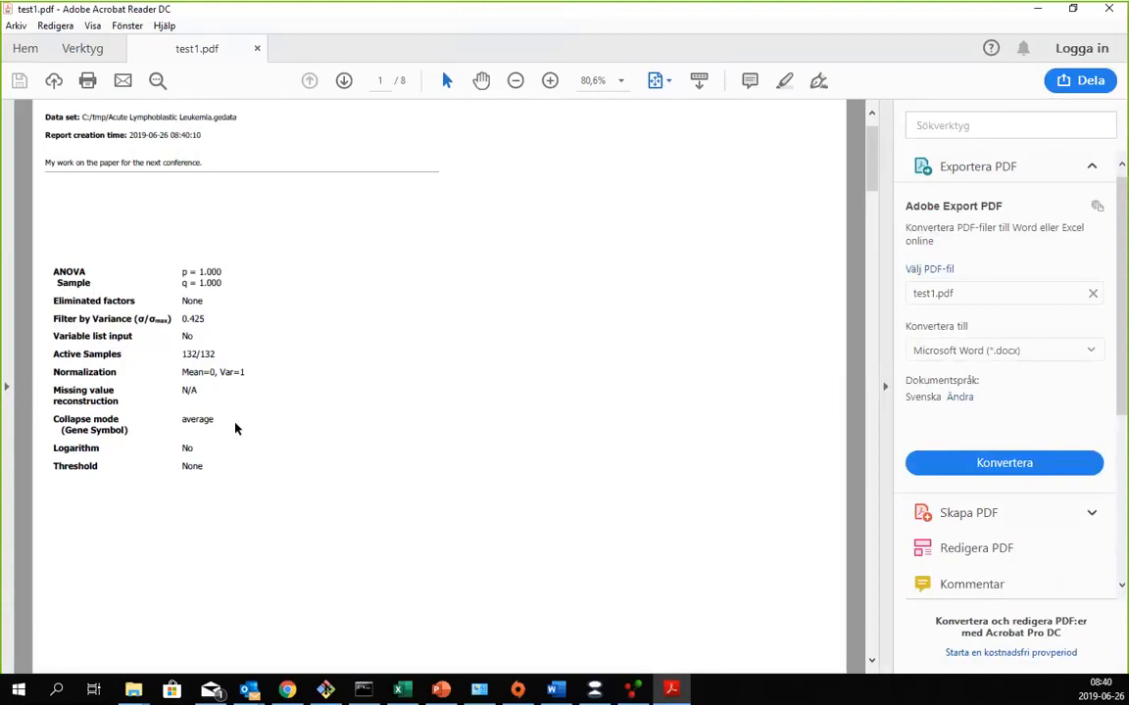
scroll(235, 425, "down", 5)
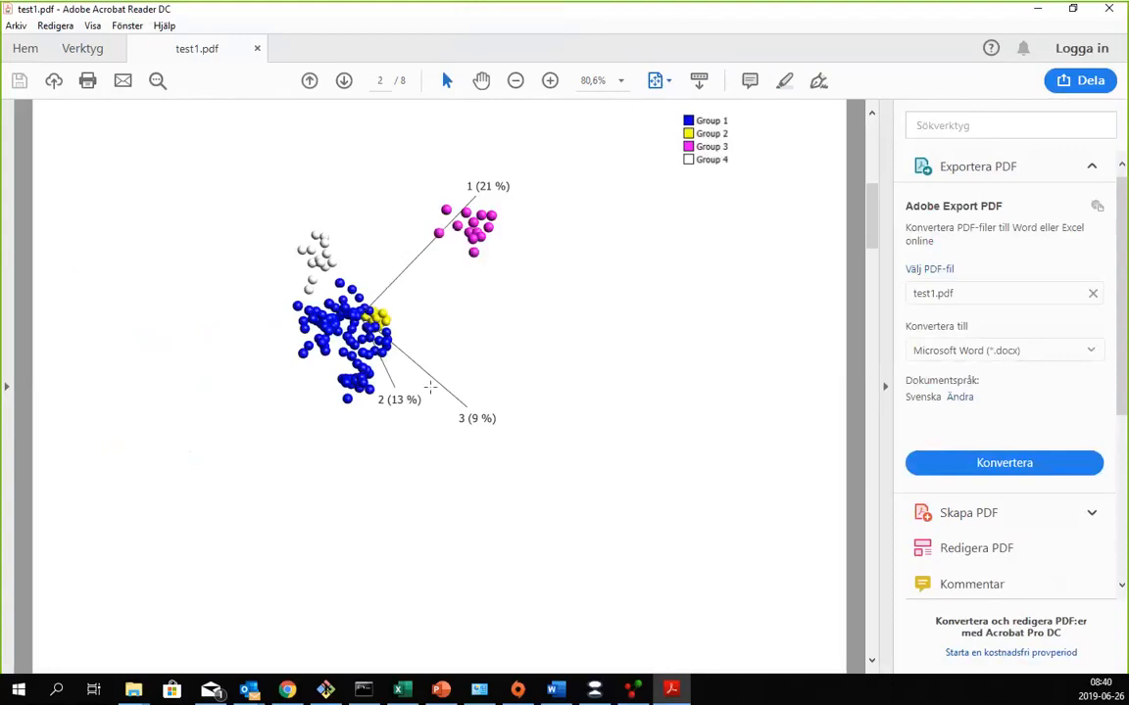
scroll(430, 387, "down", 3)
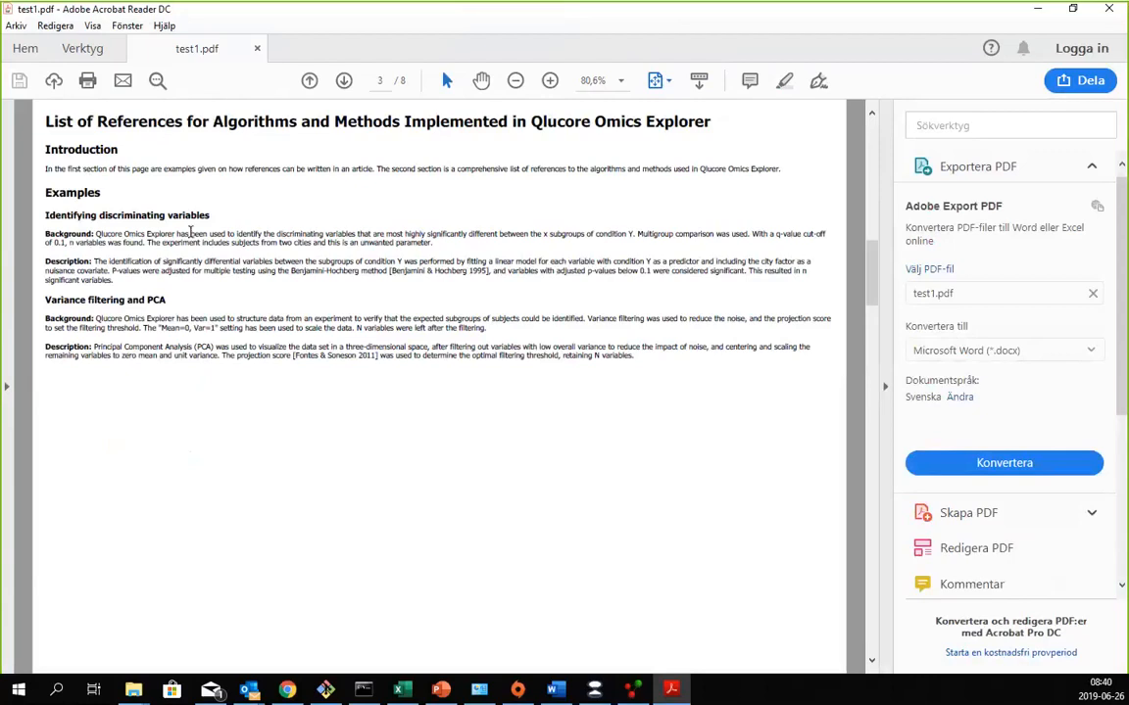
scroll(205, 250, "down", 3)
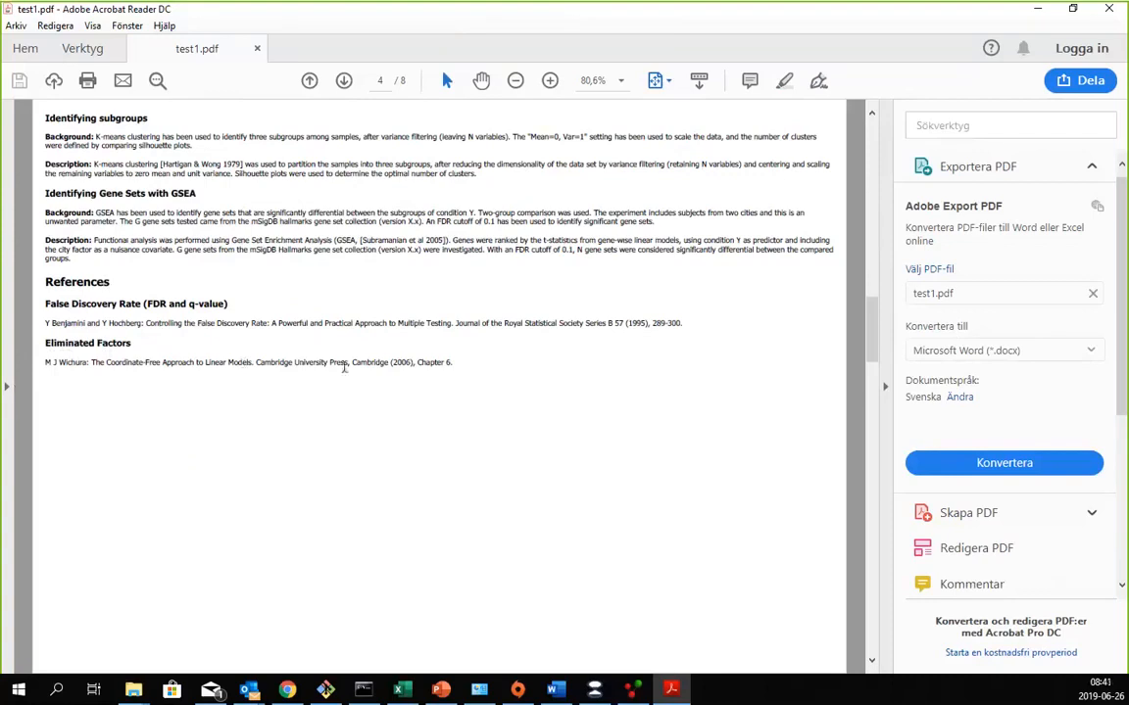
scroll(294, 313, "down", 2)
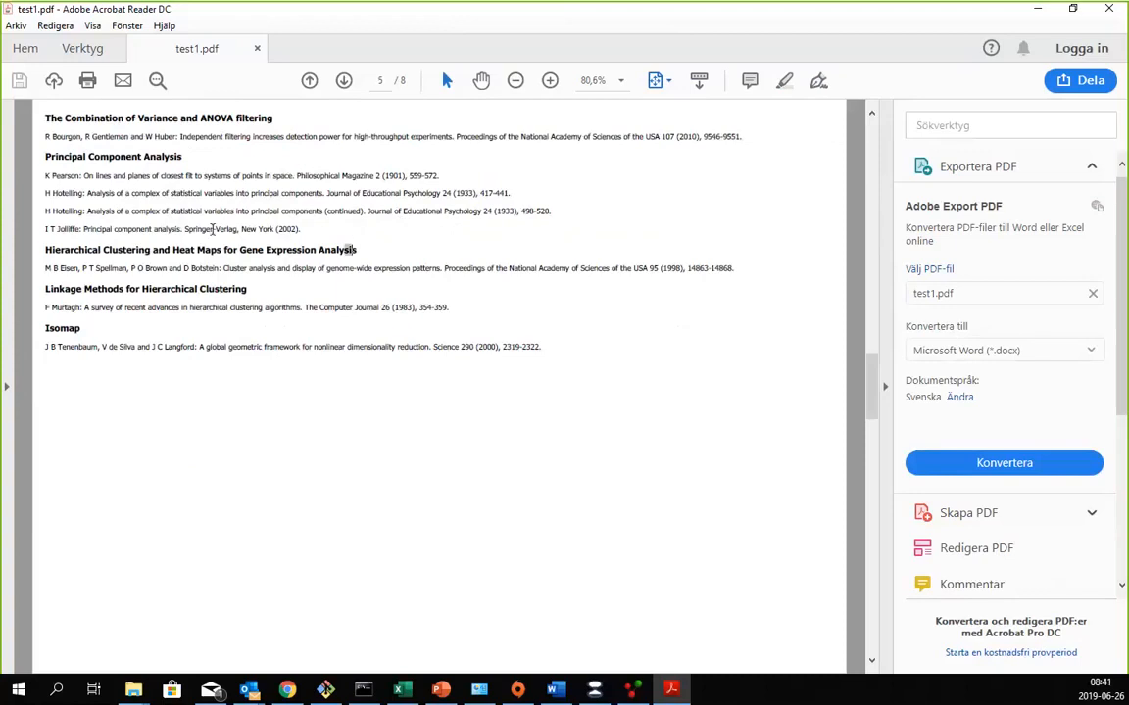
left_click_drag(213, 229, 32, 177)
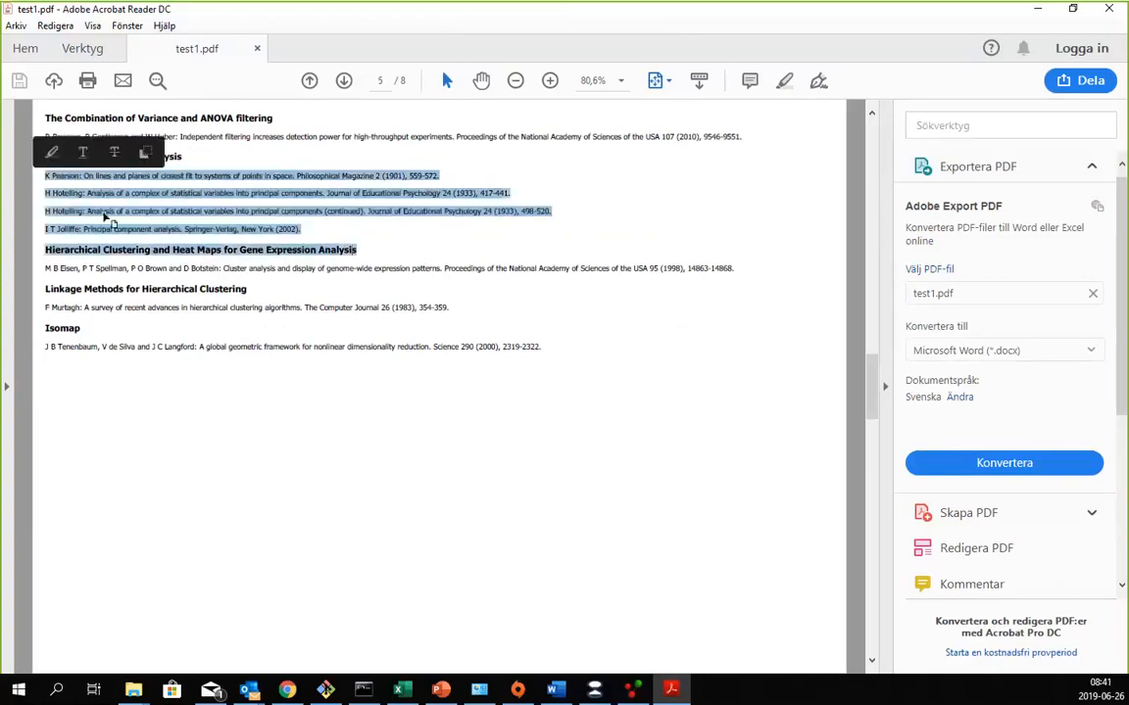
left_click(105, 214)
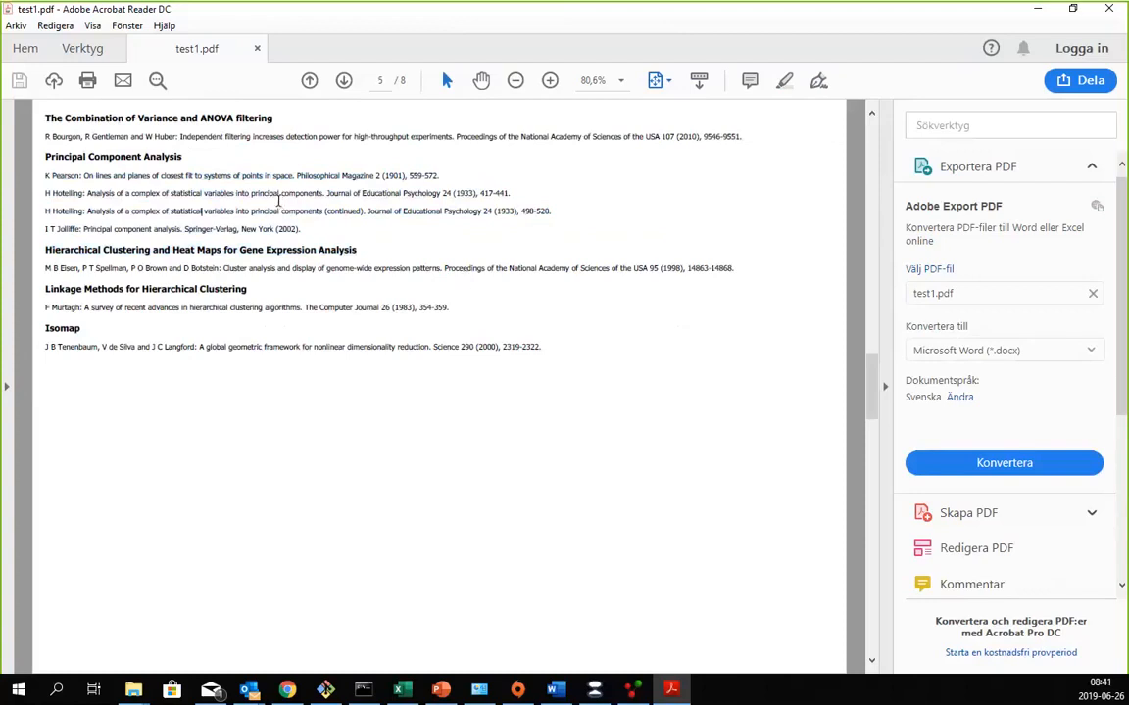
scroll(278, 200, "down", 5)
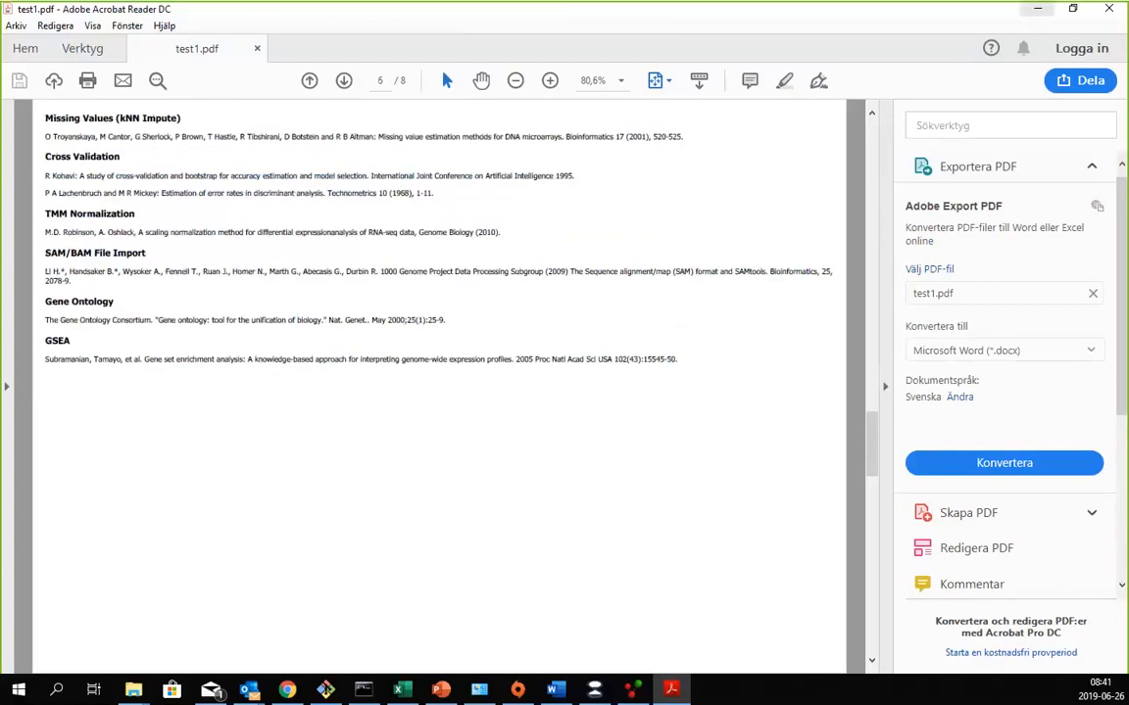
left_click(1041, 9)
- Open the Reference Manual, look over its contents list and search page, and close it
left_click(156, 26)
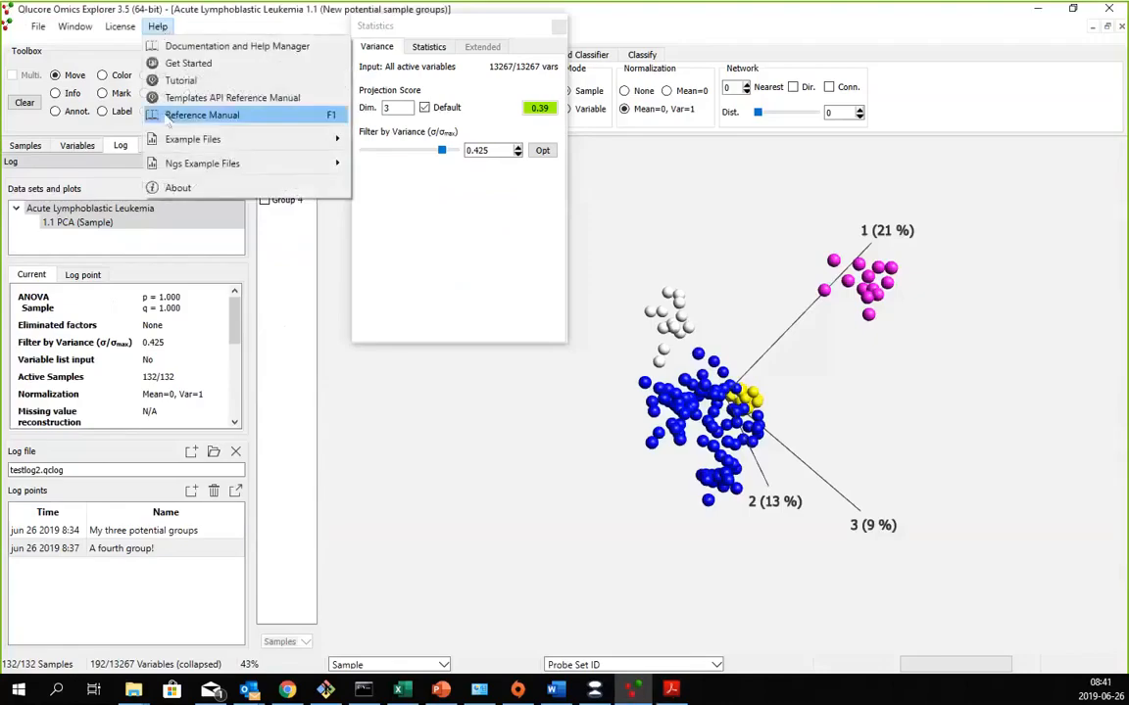
left_click(196, 115)
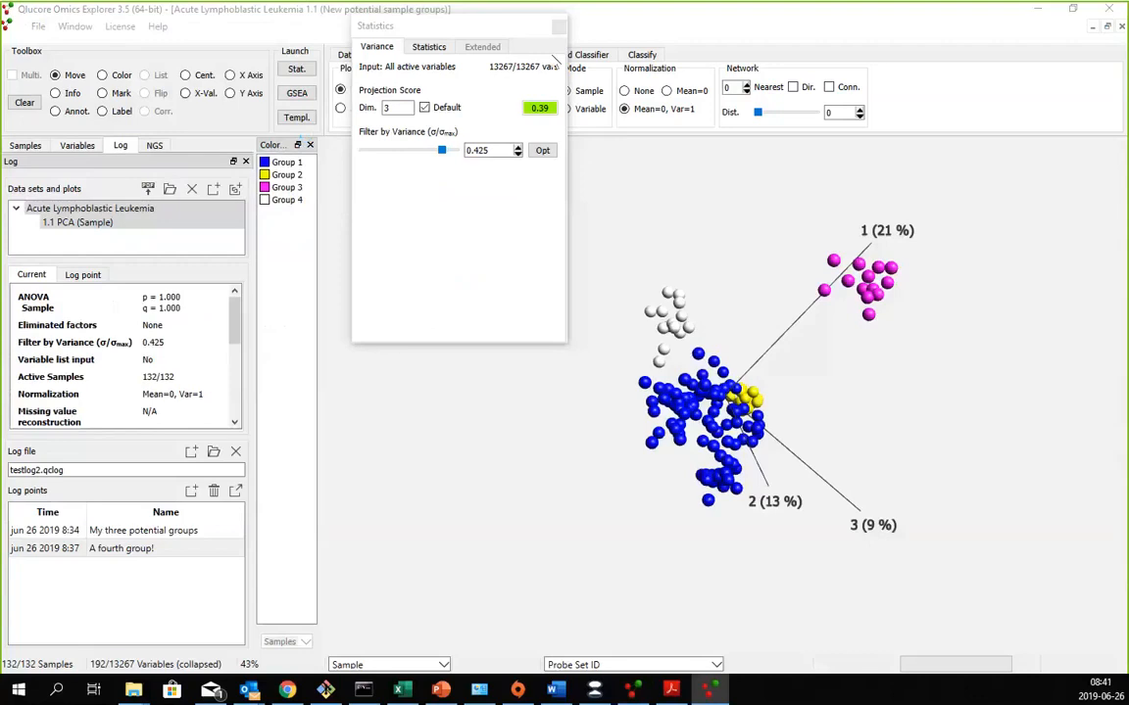
left_click(391, 196)
scroll(431, 198, "down", 2)
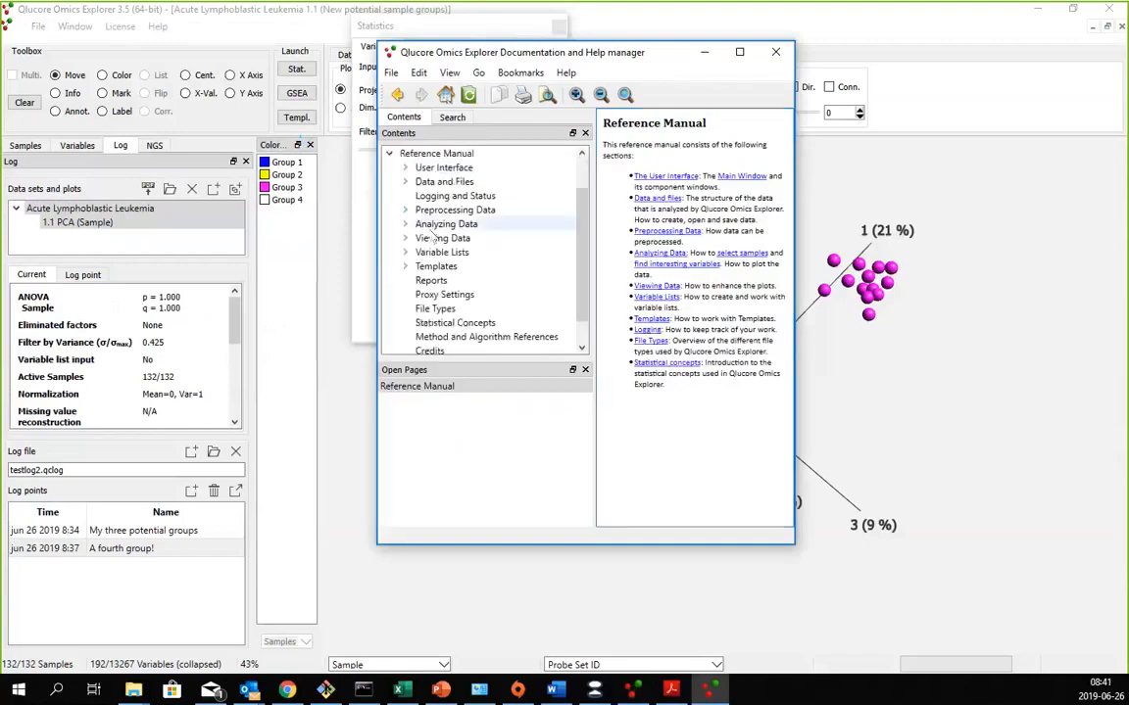
left_click(451, 117)
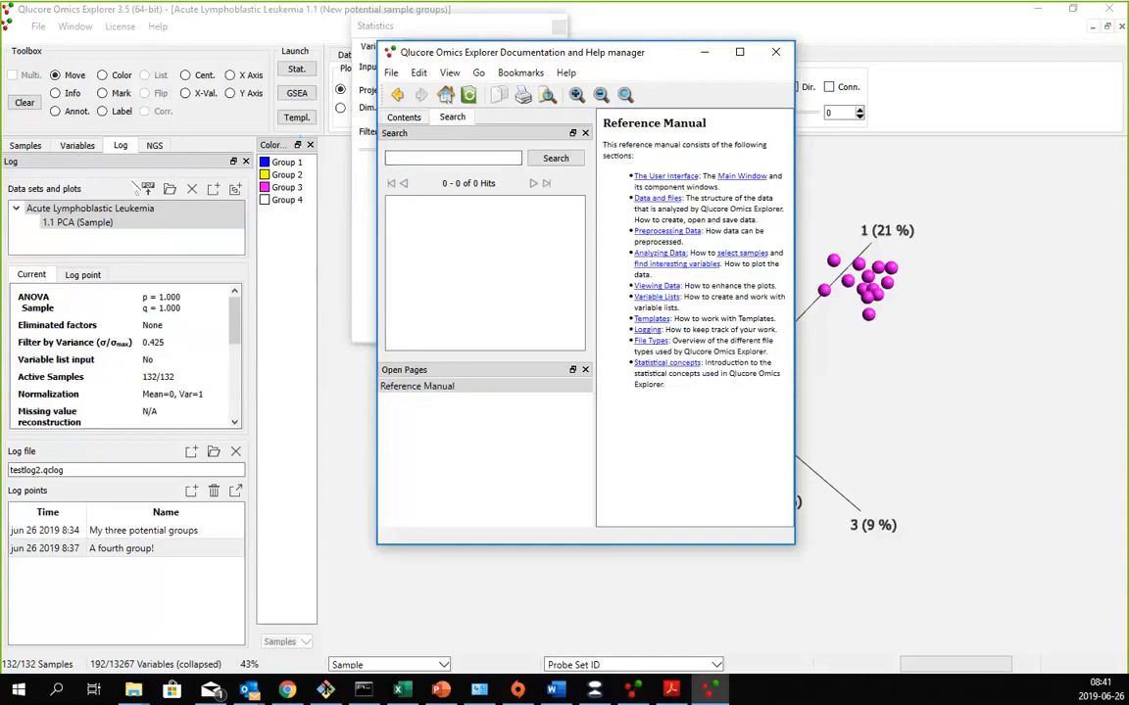
left_click(775, 56)
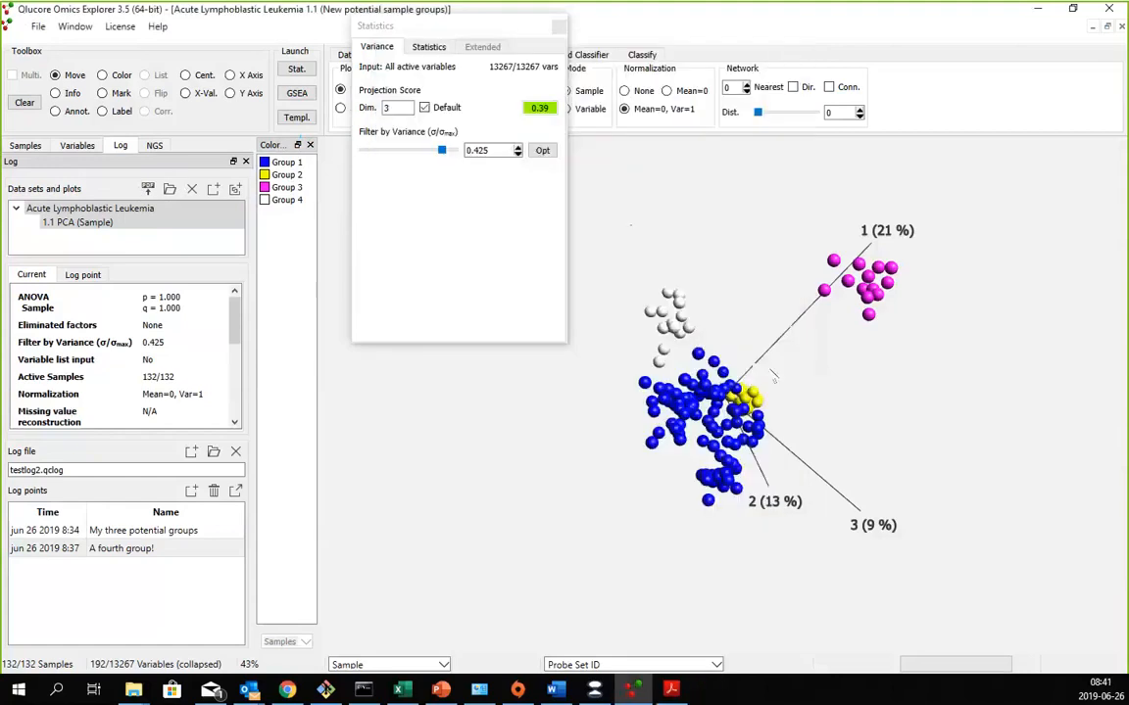
left_click_drag(774, 378, 805, 378)
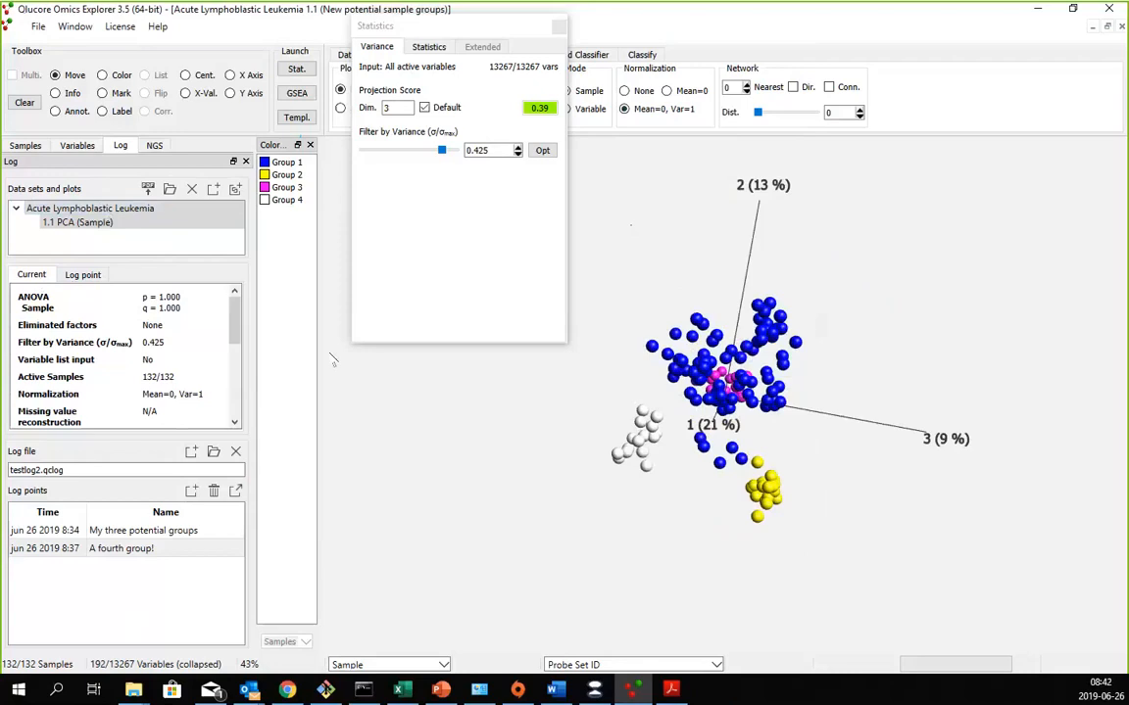
left_click(654, 19)
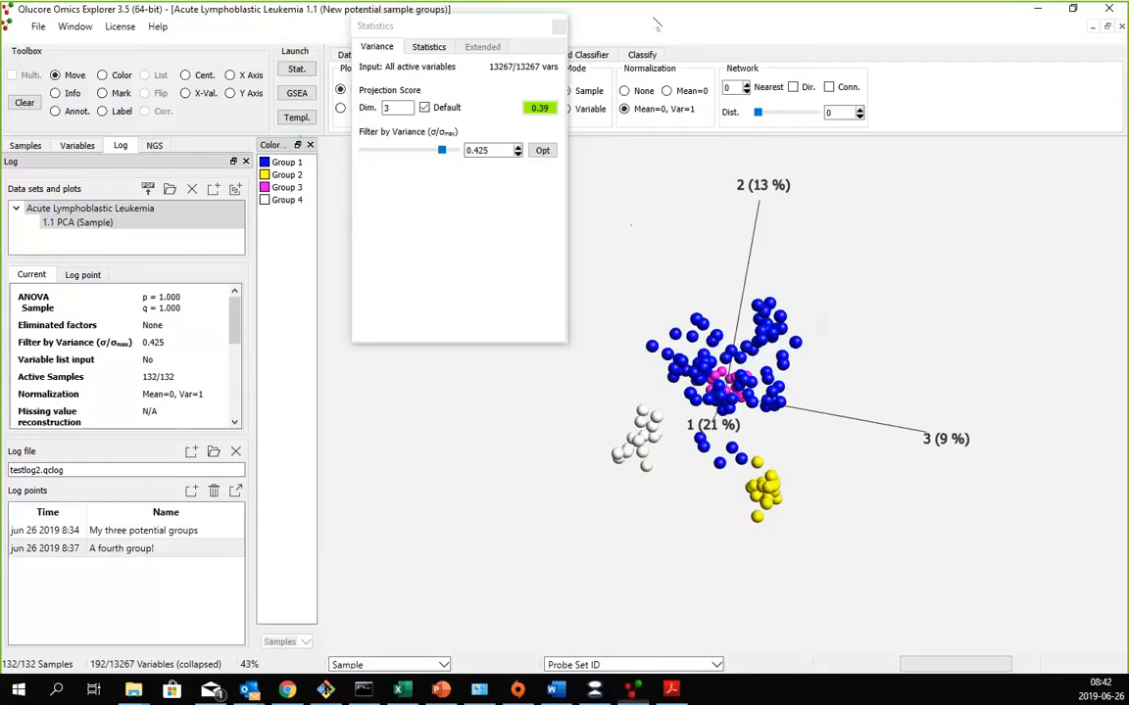